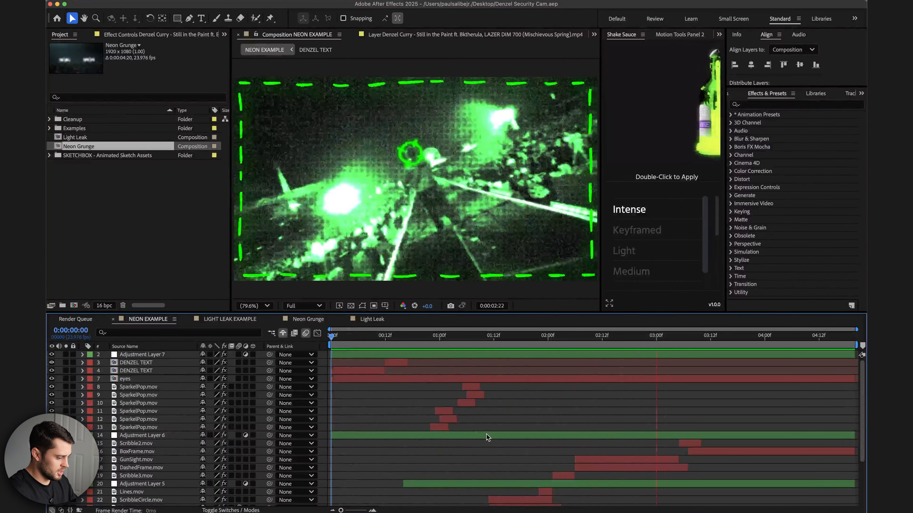
Review the NEON EXAMPLE layer stack, then open the Neon Grunge composition.
{"action": "scroll", "coordinate": [486, 434], "scroll_direction": "down", "scroll_amount": 5}
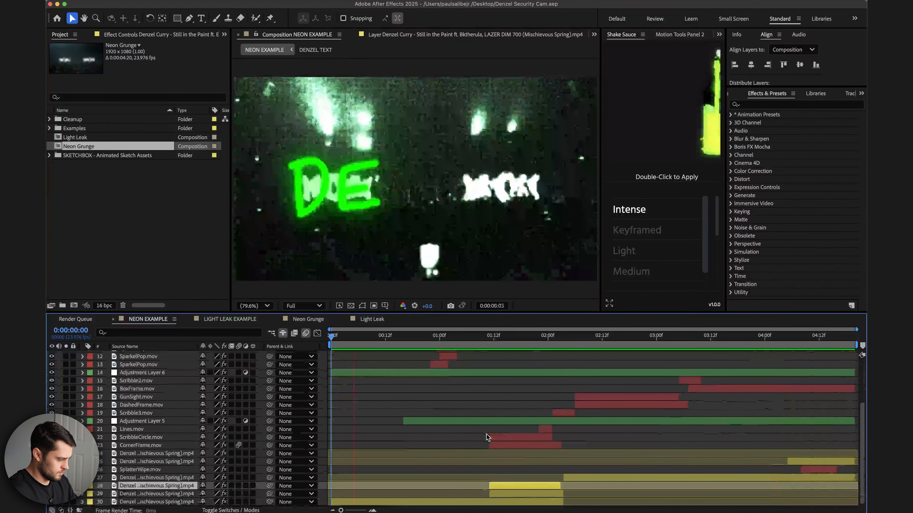
{"action": "scroll", "coordinate": [486, 437], "scroll_direction": "up", "scroll_amount": 2}
{"action": "scroll", "coordinate": [486, 437], "scroll_direction": "up", "scroll_amount": 3}
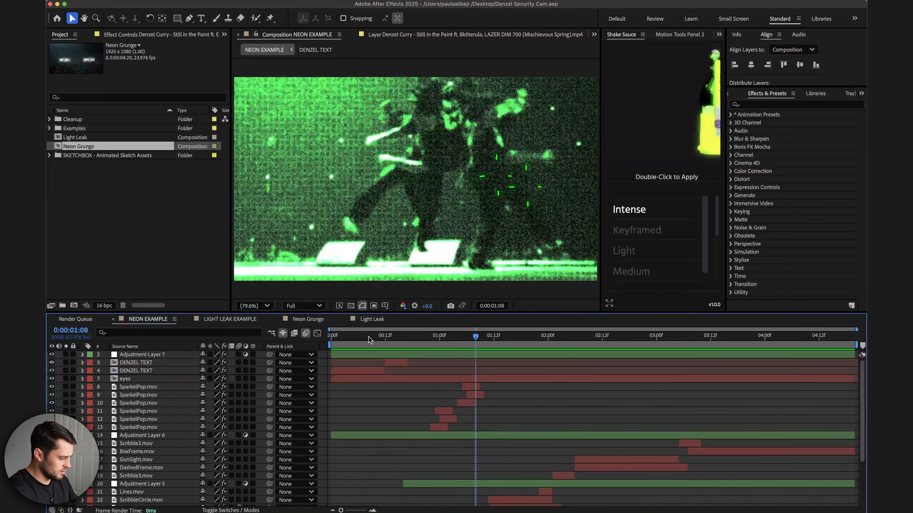
{"action": "left_click", "coordinate": [317, 320]}
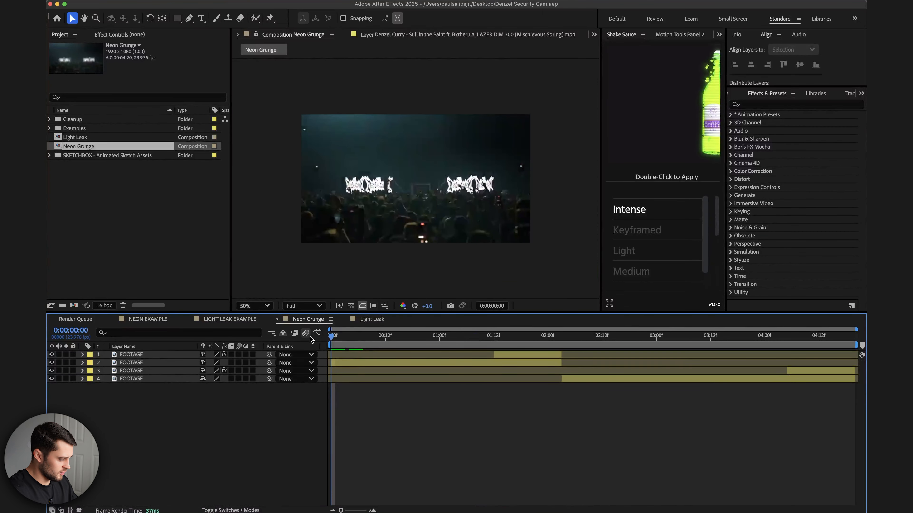
Select the second FOOTAGE layer and preview its footage in the composition.
{"action": "left_click", "coordinate": [468, 363]}
{"action": "key", "text": "space"}
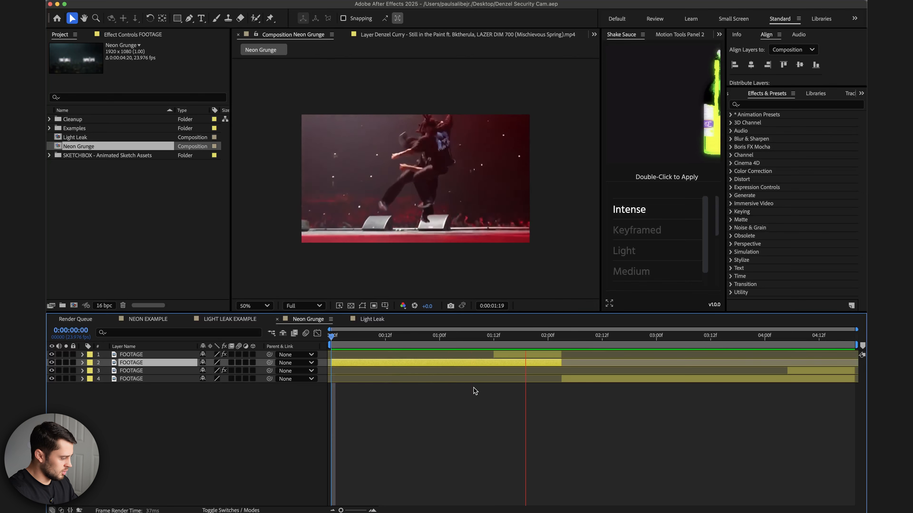
{"action": "key", "text": "space"}
{"action": "left_click", "coordinate": [51, 363]}
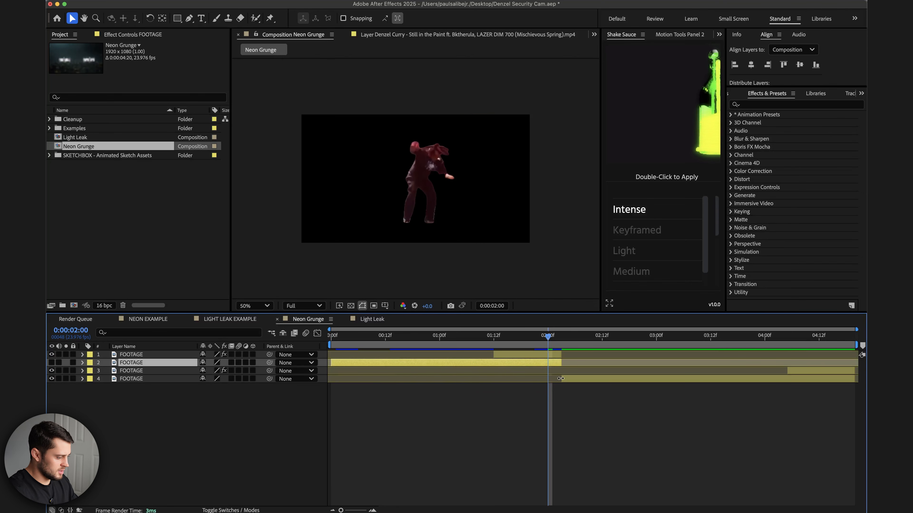
{"action": "left_click_drag", "start_coordinate": [505, 344], "coordinate": [487, 344]}
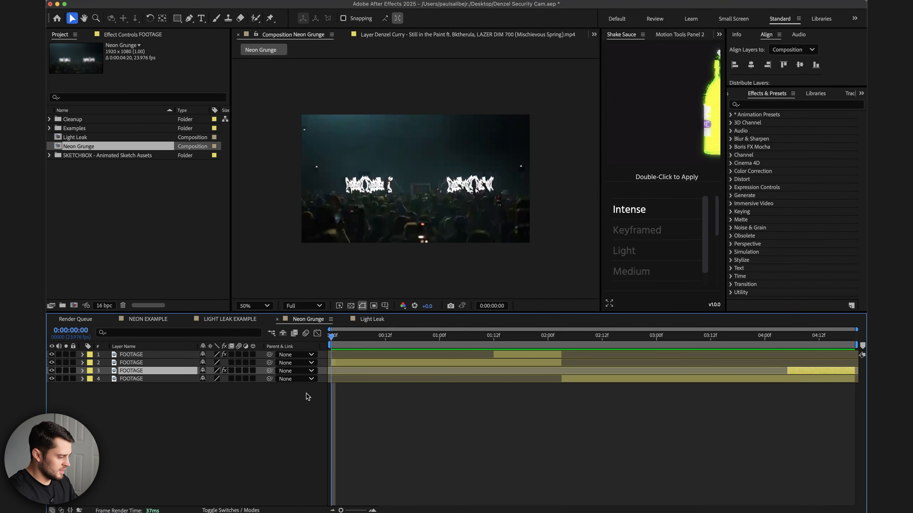
{"action": "left_click", "coordinate": [374, 364]}
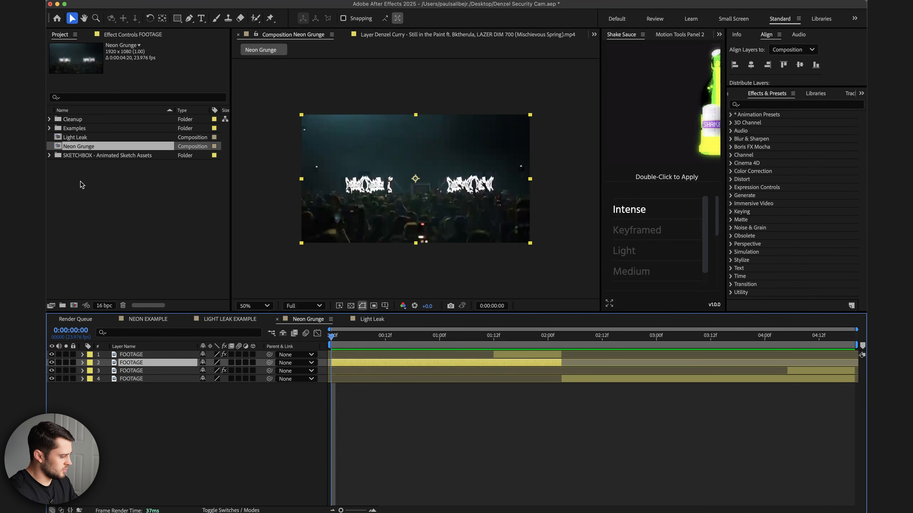
Search for the Mosaic effect and apply it to the second FOOTAGE layer.
{"action": "left_click", "coordinate": [761, 105]}
{"action": "type", "text": "mosa"}
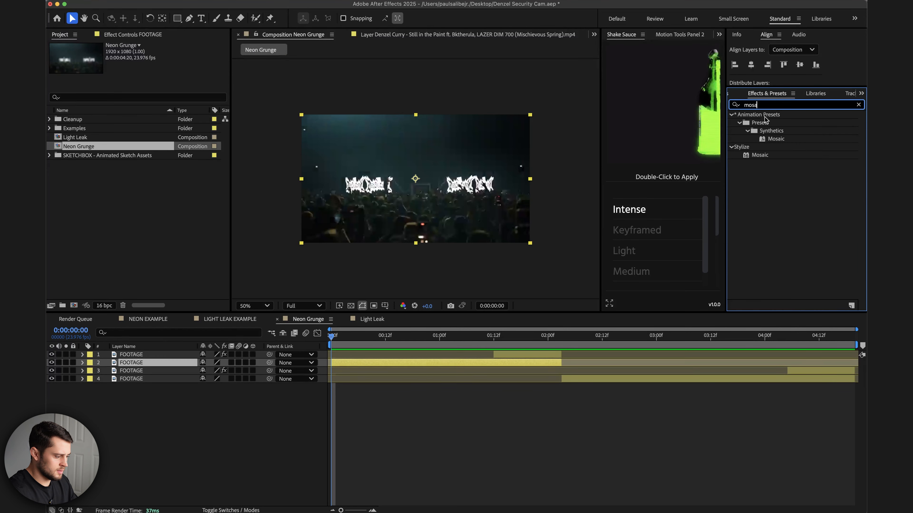
{"action": "left_click_drag", "start_coordinate": [760, 155], "coordinate": [384, 364]}
Set Mosaic's Horizontal Blocks and Vertical Blocks both to 250 and play the preview.
{"action": "left_click", "coordinate": [149, 69]}
{"action": "type", "text": "2"}
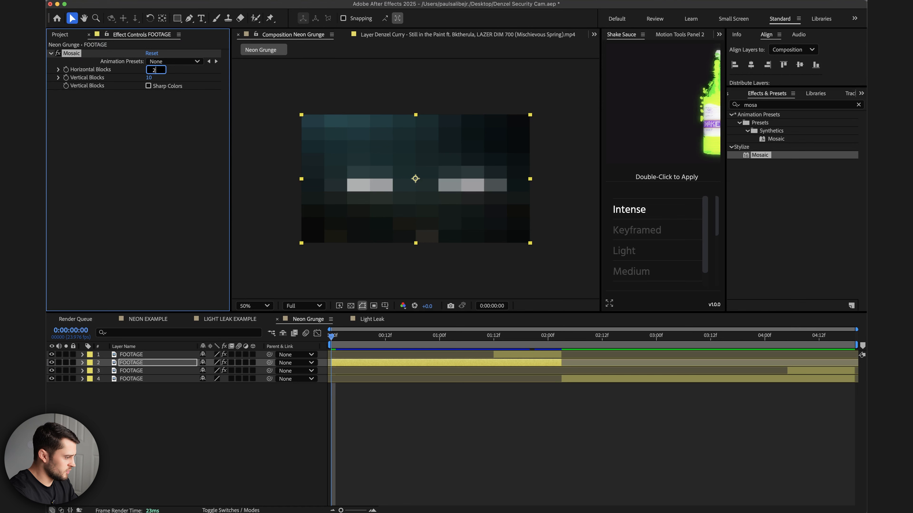
{"action": "type", "text": "50"}
{"action": "key", "text": "Return"}
{"action": "left_click", "coordinate": [148, 78]}
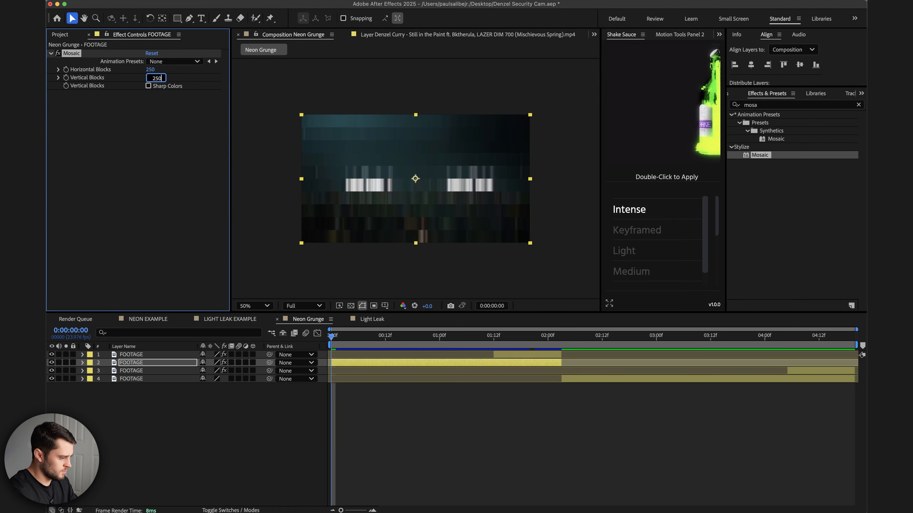
{"action": "type", "text": "250"}
{"action": "key", "text": "Return"}
{"action": "key", "text": "space"}
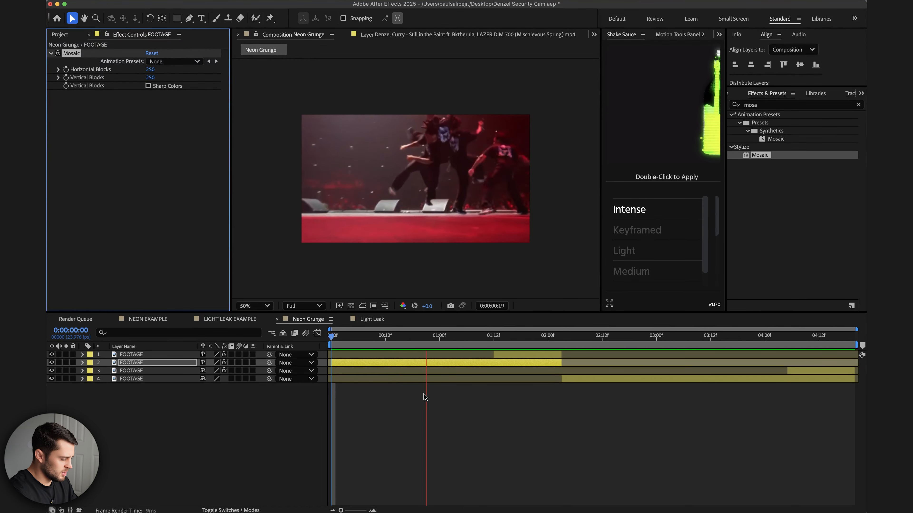
Apply the Noise effect to the same layer and set Amount of Noise to 28%.
{"action": "left_click", "coordinate": [767, 107]}
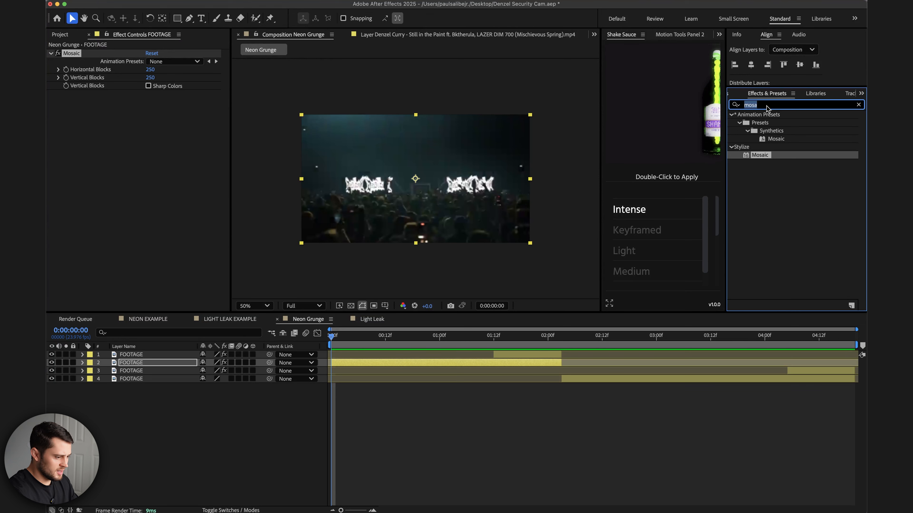
{"action": "type", "text": "noise"}
{"action": "left_click", "coordinate": [772, 156]}
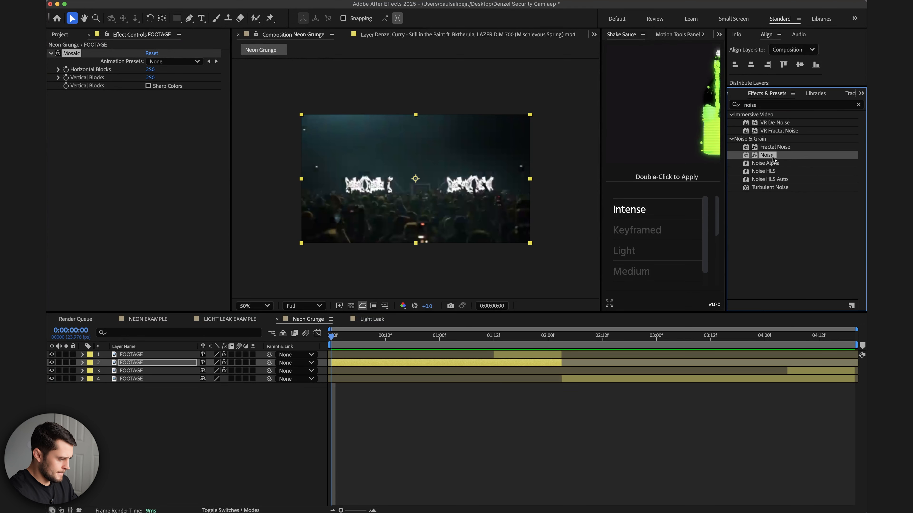
{"action": "left_click_drag", "start_coordinate": [770, 157], "coordinate": [415, 365]}
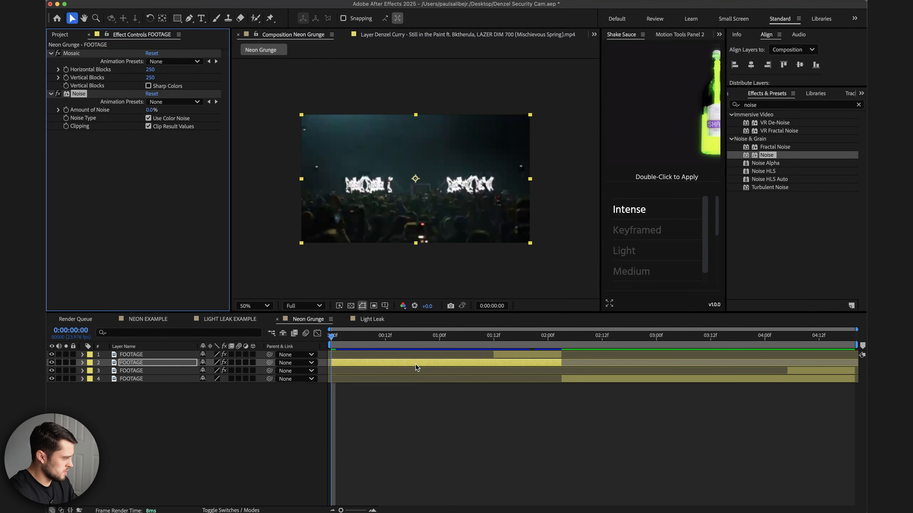
{"action": "left_click", "coordinate": [151, 111]}
{"action": "type", "text": "28"}
{"action": "key", "text": "Return"}
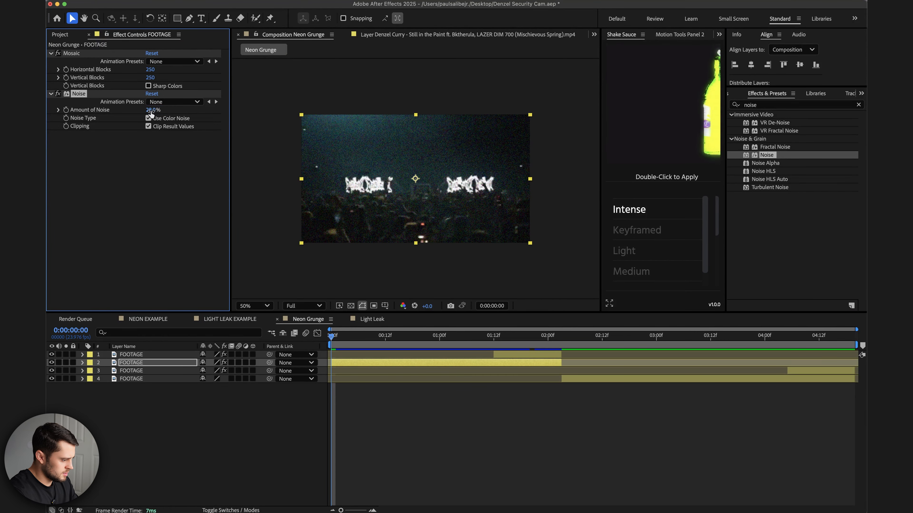
Stop playback, search for Tritone, and apply it to the second FOOTAGE layer.
{"action": "key", "text": "space"}
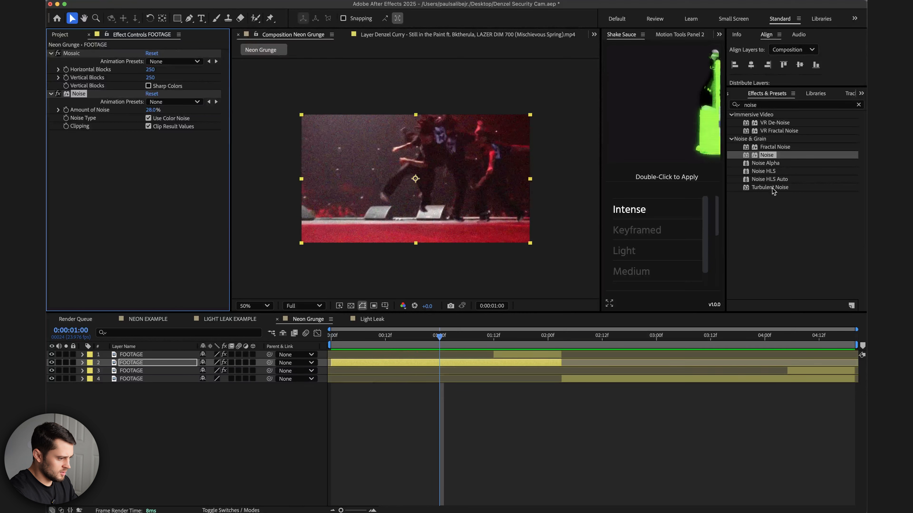
{"action": "double_click", "coordinate": [761, 104]}
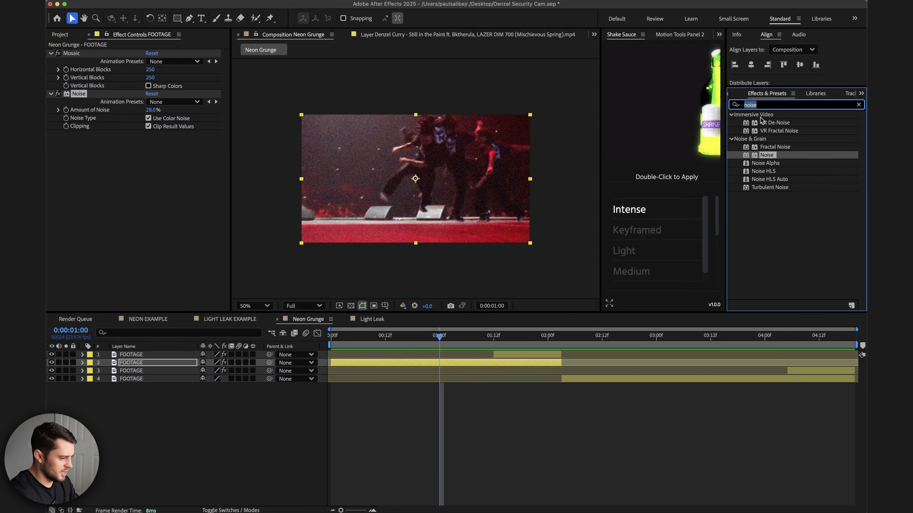
{"action": "type", "text": "triton"}
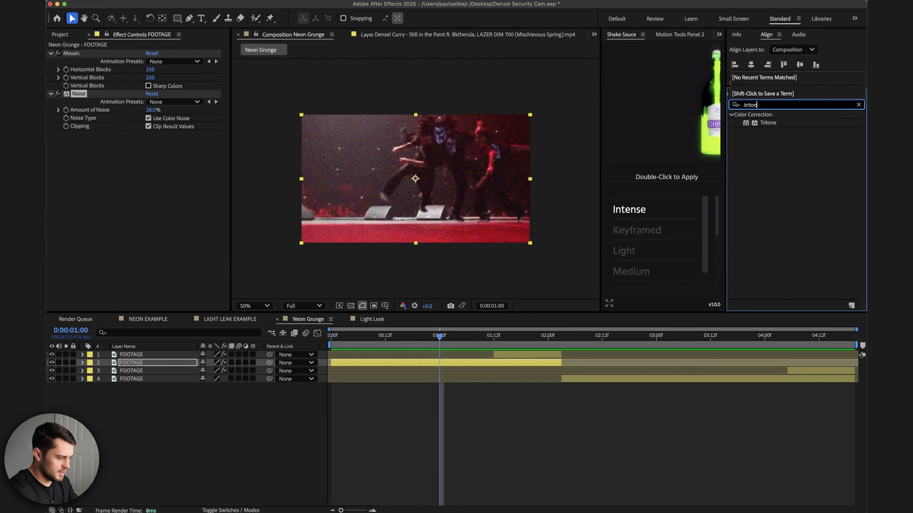
{"action": "left_click", "coordinate": [769, 124]}
{"action": "left_click_drag", "start_coordinate": [769, 124], "coordinate": [504, 365]}
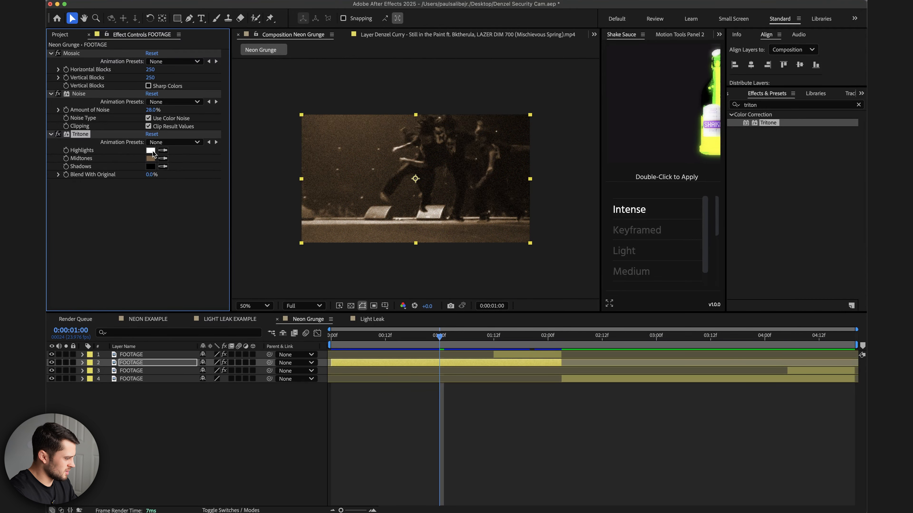
Change Tritone's Midtones color to bright green 19FF00.
{"action": "left_click", "coordinate": [150, 159]}
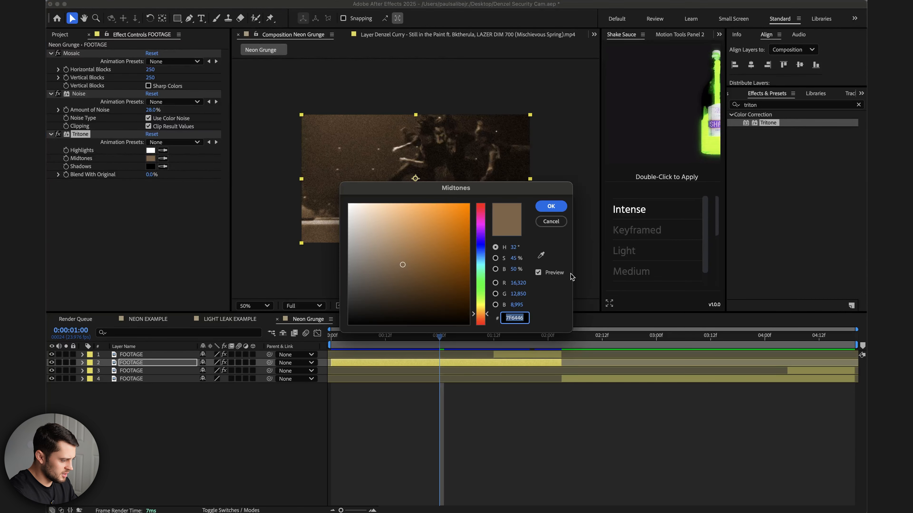
{"action": "left_click", "coordinate": [481, 286]}
{"action": "left_click", "coordinate": [453, 245]}
{"action": "left_click_drag", "start_coordinate": [453, 245], "coordinate": [475, 197]}
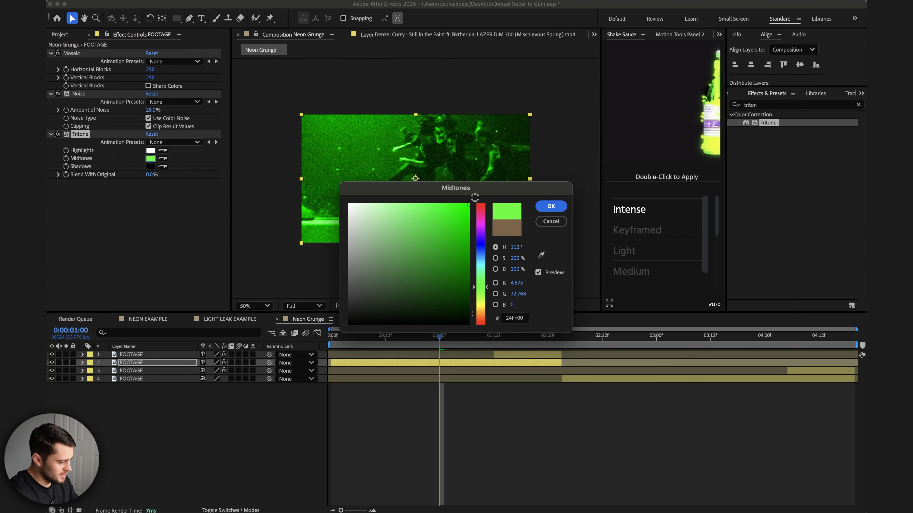
{"action": "left_click", "coordinate": [482, 227]}
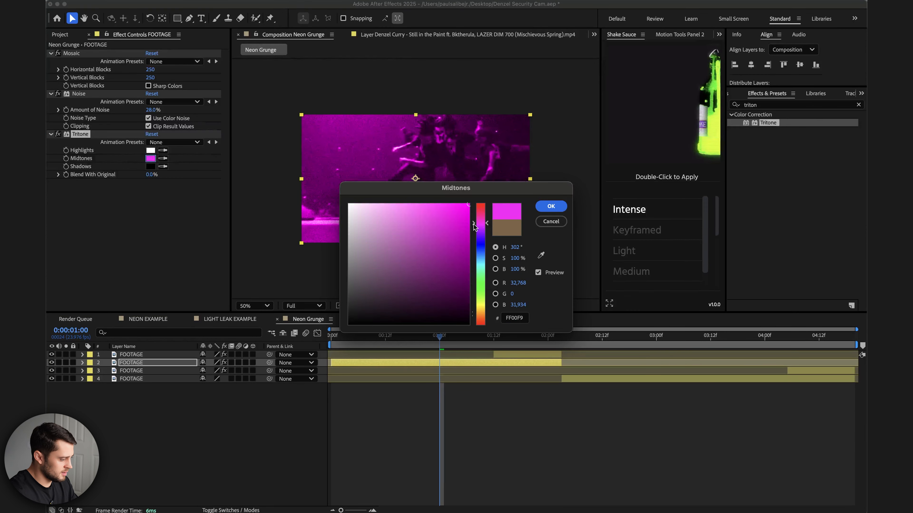
{"action": "left_click", "coordinate": [484, 287]}
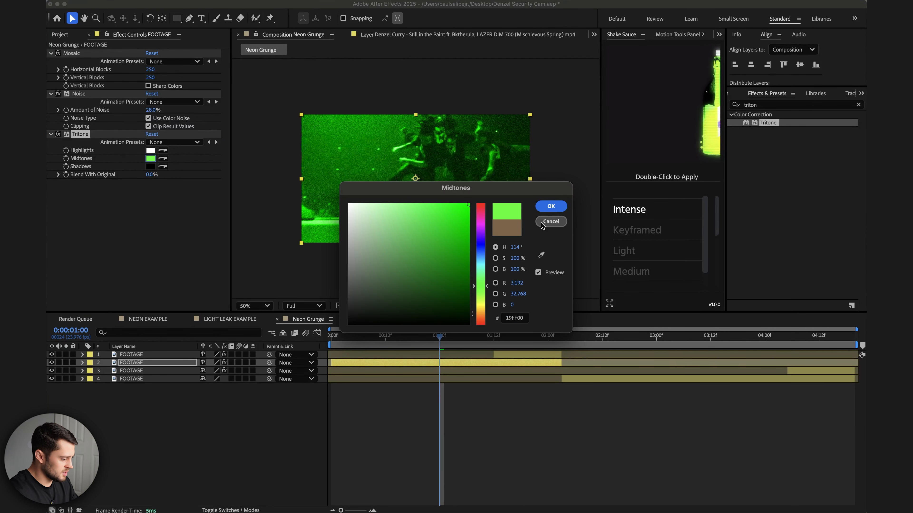
{"action": "left_click", "coordinate": [551, 207]}
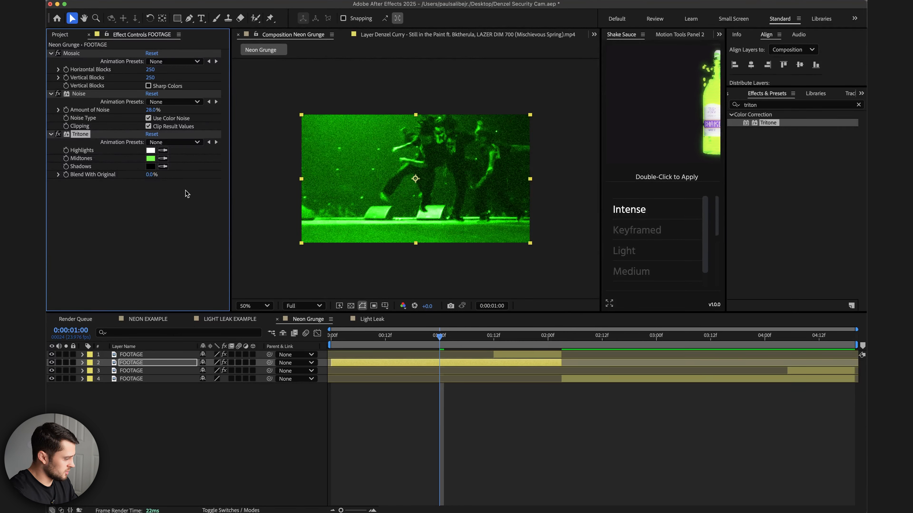
Set Tritone's Blend With Original to 1%.
{"action": "left_click", "coordinate": [151, 175]}
{"action": "type", "text": "1"}
{"action": "key", "text": "Return"}
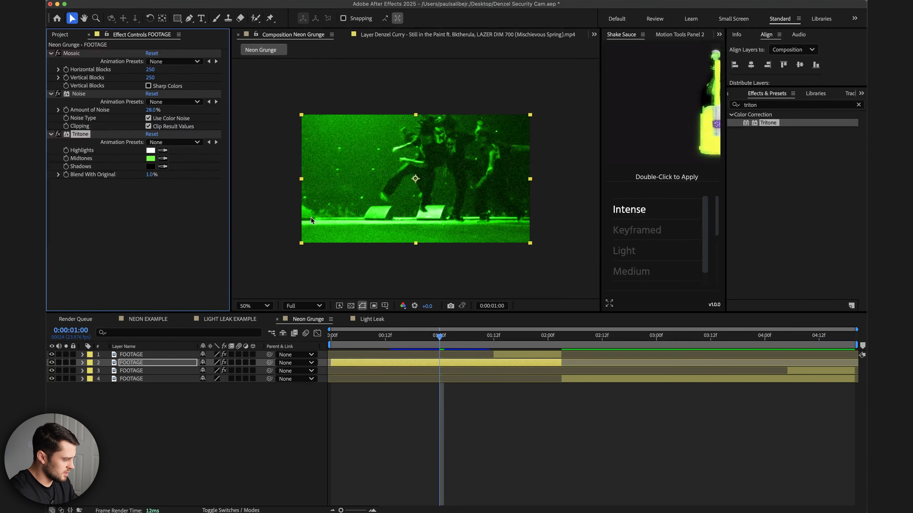
Apply CC Threshold to the layer and set its Threshold to 8175.
{"action": "left_click", "coordinate": [767, 106]}
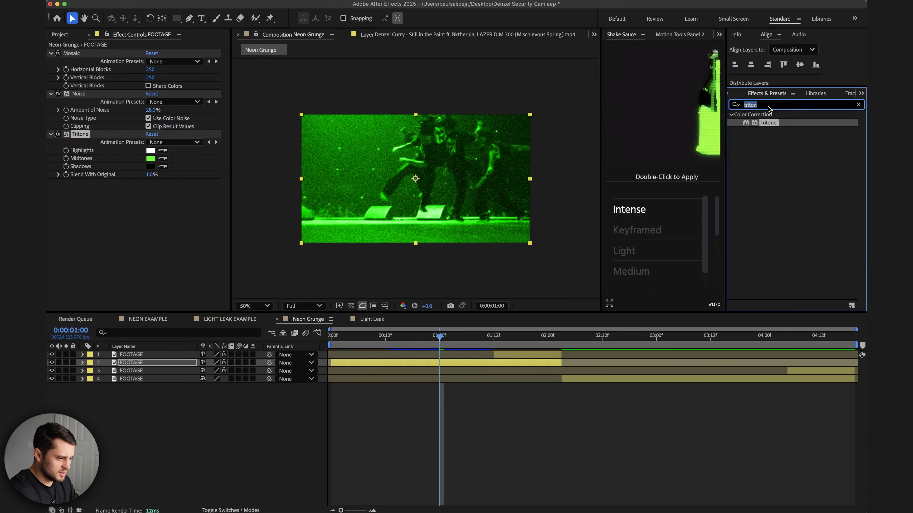
{"action": "type", "text": "thres"}
{"action": "left_click_drag", "start_coordinate": [766, 122], "coordinate": [436, 366]}
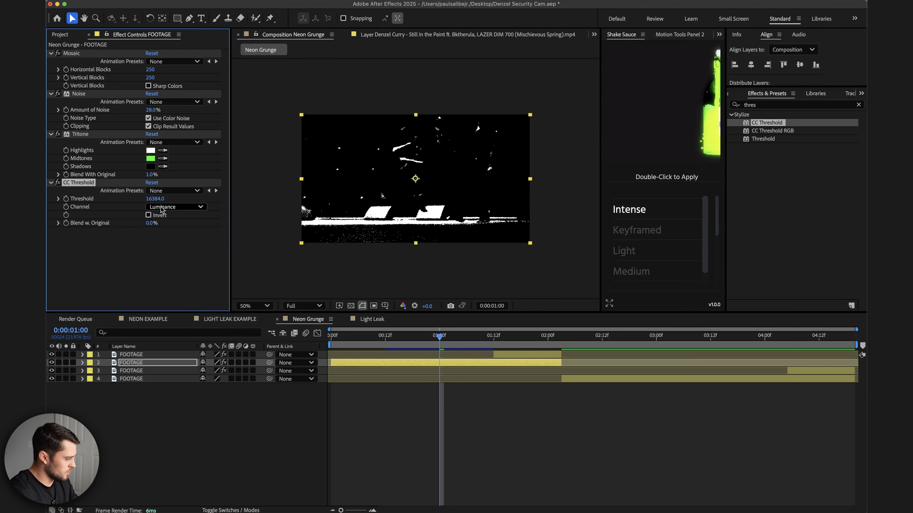
{"action": "left_click", "coordinate": [155, 199]}
{"action": "type", "text": "81"}
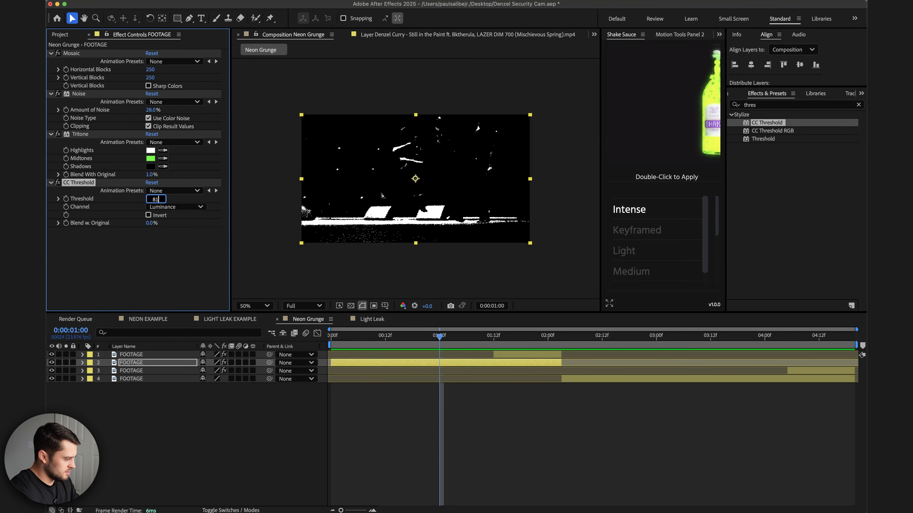
{"action": "type", "text": "75"}
{"action": "key", "text": "Return"}
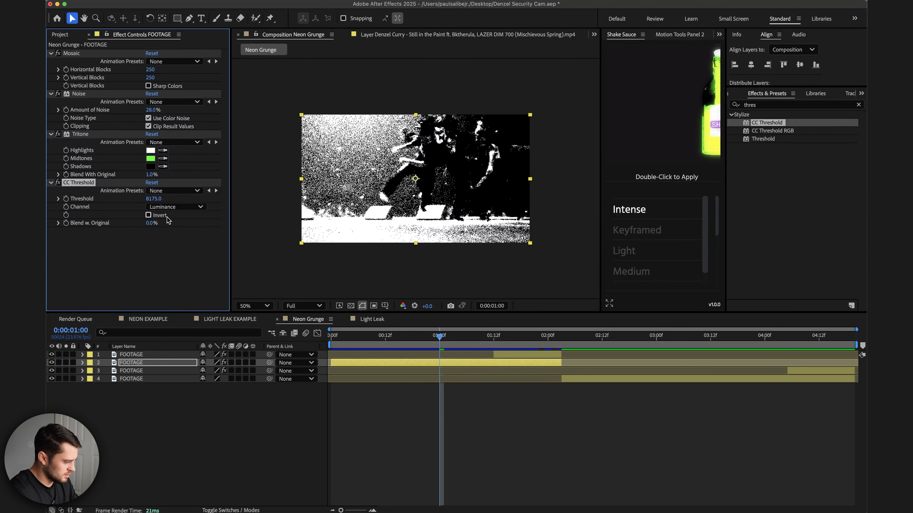
Set CC Threshold's Blend w. Original to 80%.
{"action": "left_click", "coordinate": [417, 337]}
{"action": "left_click", "coordinate": [152, 223]}
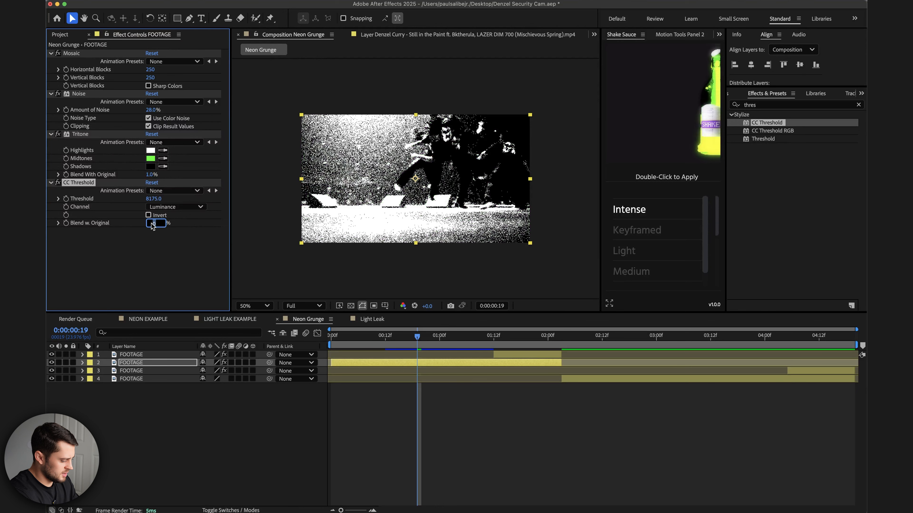
{"action": "type", "text": "80"}
{"action": "key", "text": "Return"}
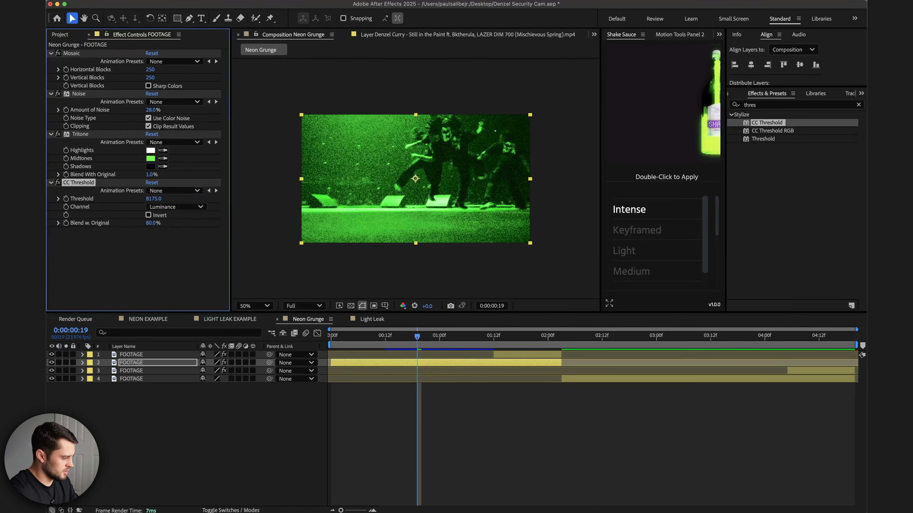
Search for the Grid effect and apply it to the second FOOTAGE layer.
{"action": "left_click", "coordinate": [777, 105]}
{"action": "type", "text": "grid"}
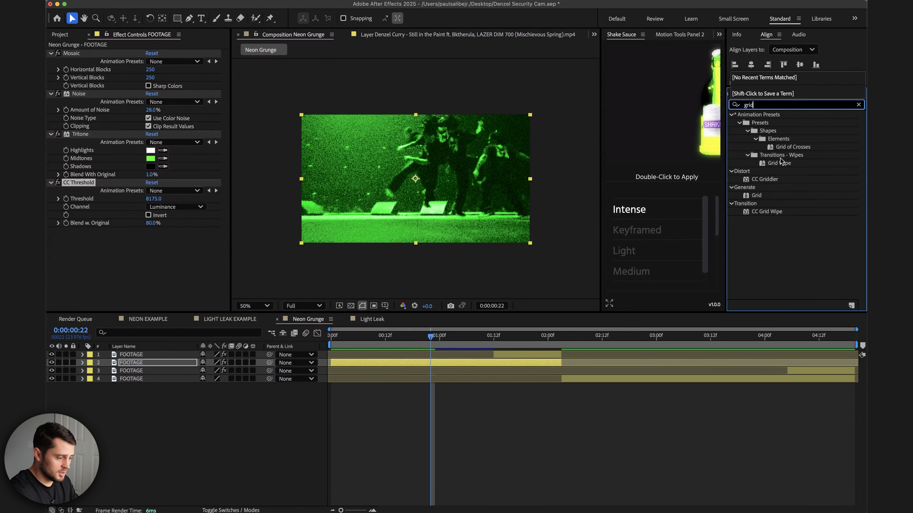
{"action": "left_click_drag", "start_coordinate": [757, 199], "coordinate": [389, 365]}
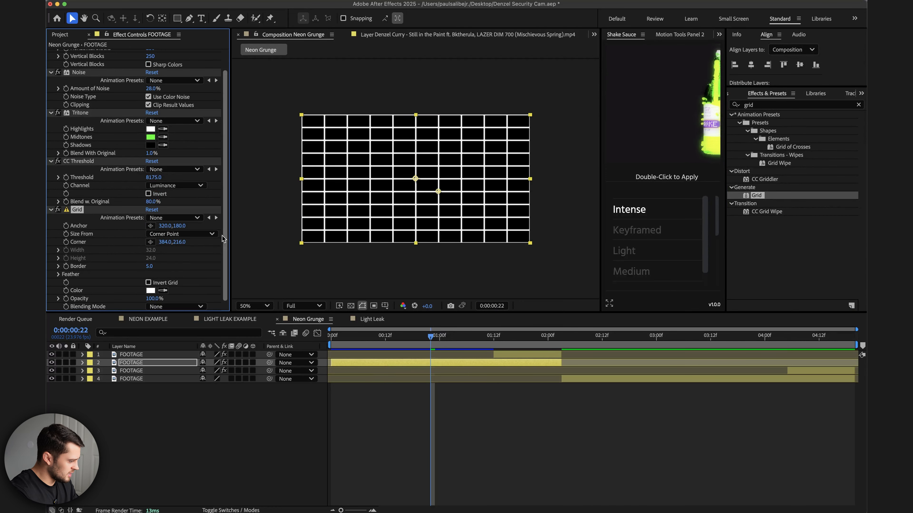
Switch Grid's Size From to Width & Height Sliders and set both width and height to 10.
{"action": "left_click", "coordinate": [212, 234]}
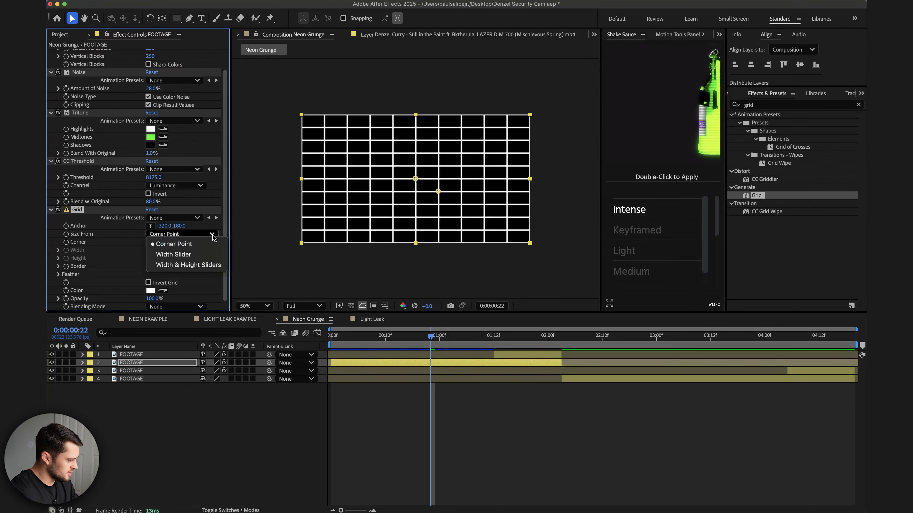
{"action": "left_click", "coordinate": [210, 266]}
{"action": "left_click", "coordinate": [151, 251]}
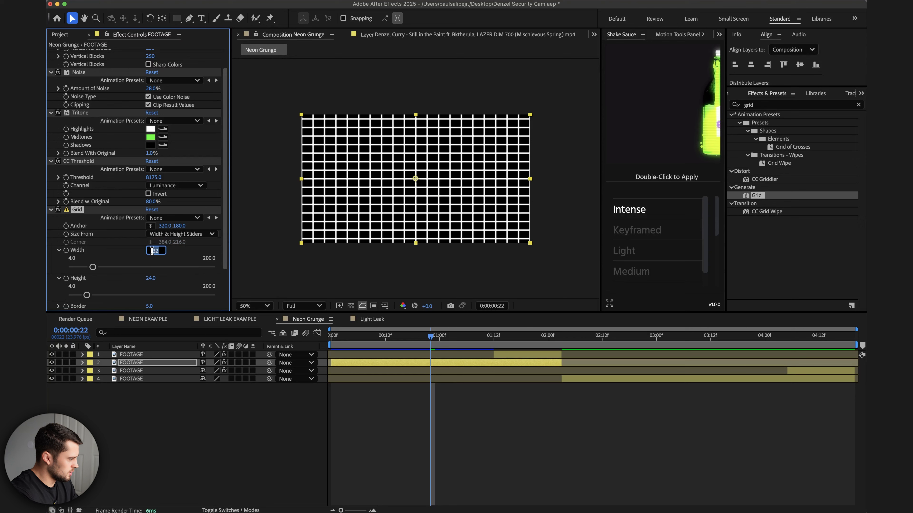
{"action": "type", "text": "10"}
{"action": "key", "text": "Return"}
{"action": "left_click", "coordinate": [148, 279]}
{"action": "type", "text": "10"}
{"action": "key", "text": "Return"}
Set the Grid border to 3.
{"action": "scroll", "coordinate": [150, 265], "scroll_direction": "down", "scroll_amount": 3}
{"action": "left_click", "coordinate": [153, 267]}
{"action": "type", "text": "3"}
{"action": "key", "text": "Return"}
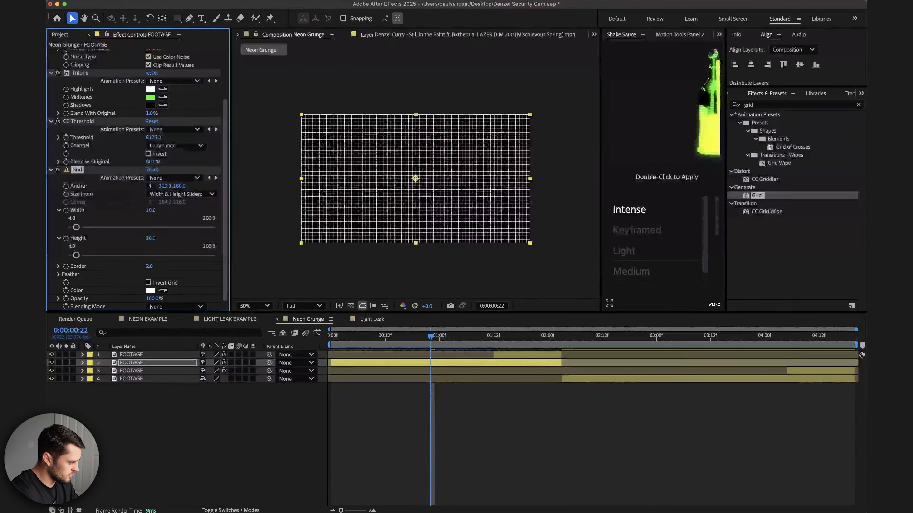
Set the Grid's Blending Mode to Overlay and its Opacity to 25%.
{"action": "left_click", "coordinate": [175, 307]}
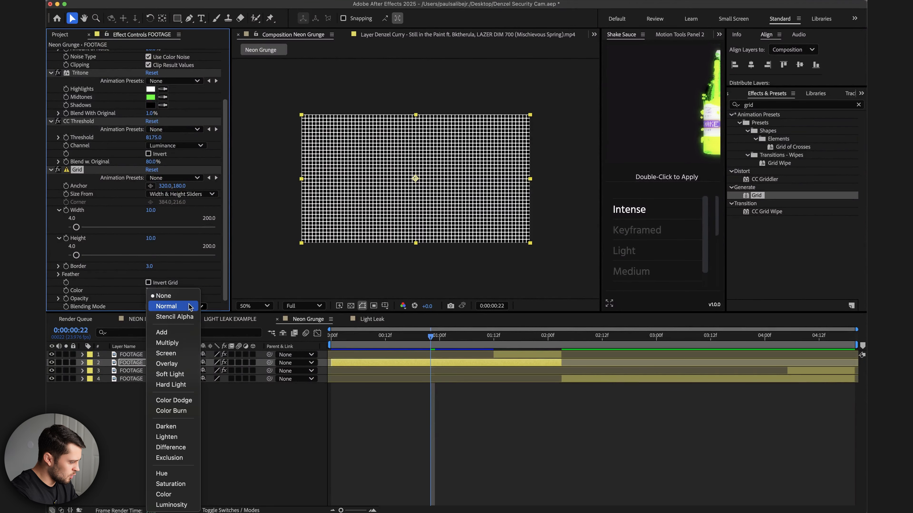
{"action": "left_click", "coordinate": [173, 363]}
{"action": "left_click", "coordinate": [152, 298]}
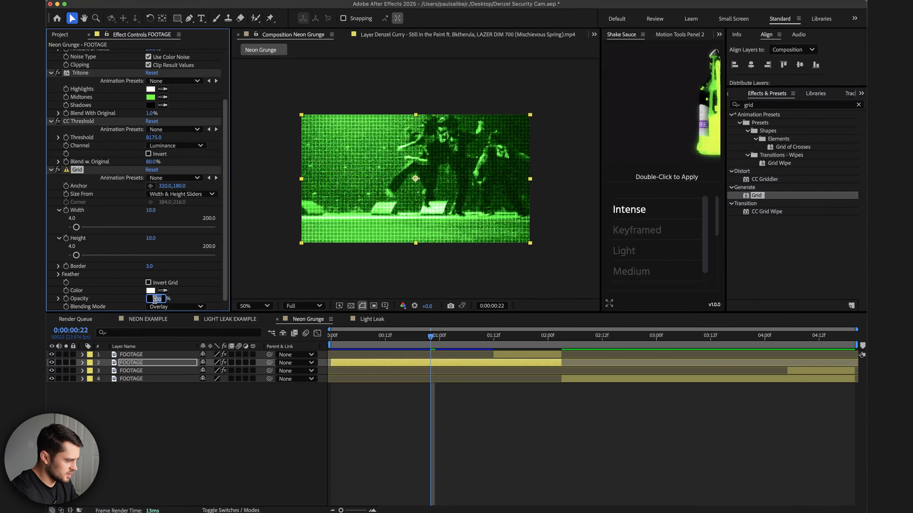
{"action": "type", "text": "25"}
{"action": "key", "text": "Return"}
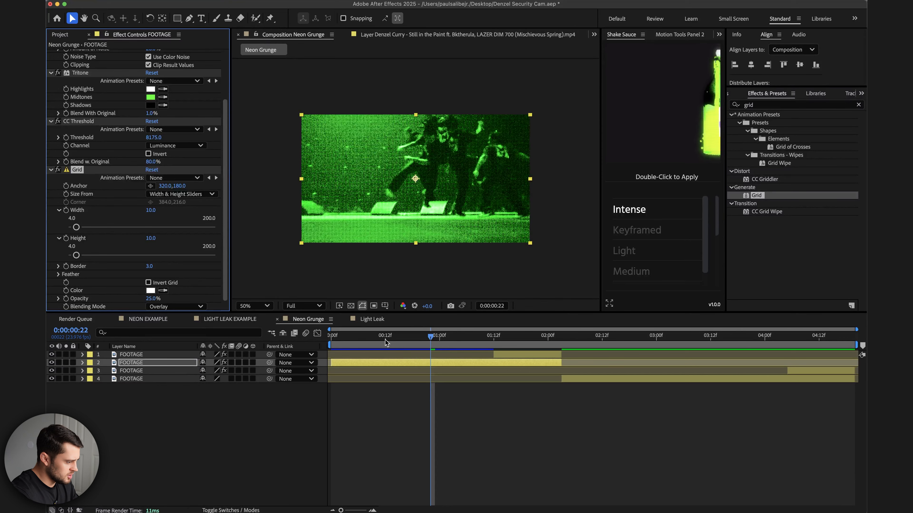
Play back the composition from the start to review the grid effect.
{"action": "left_click", "coordinate": [329, 342]}
{"action": "key", "text": "space"}
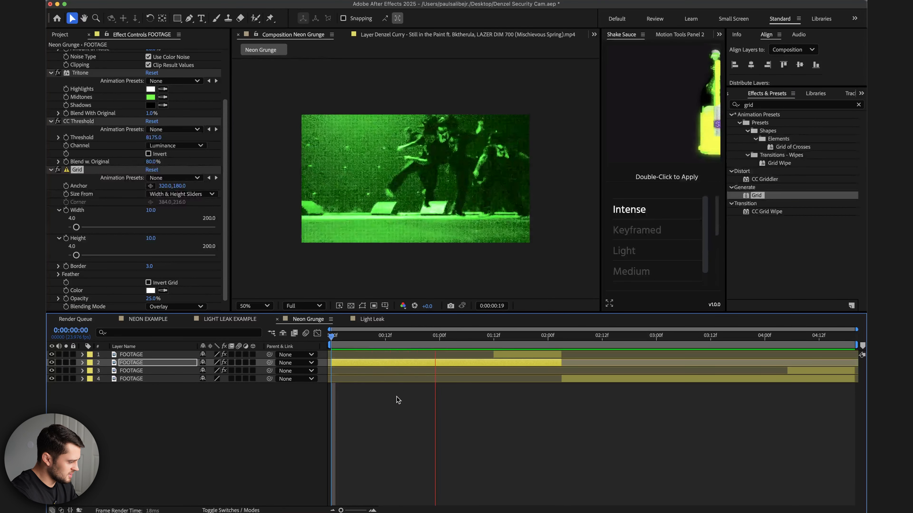
{"action": "key", "text": "space"}
Set the Grid border to 5 and replay the footage to check it.
{"action": "left_click_drag", "start_coordinate": [149, 266], "coordinate": [157, 266]}
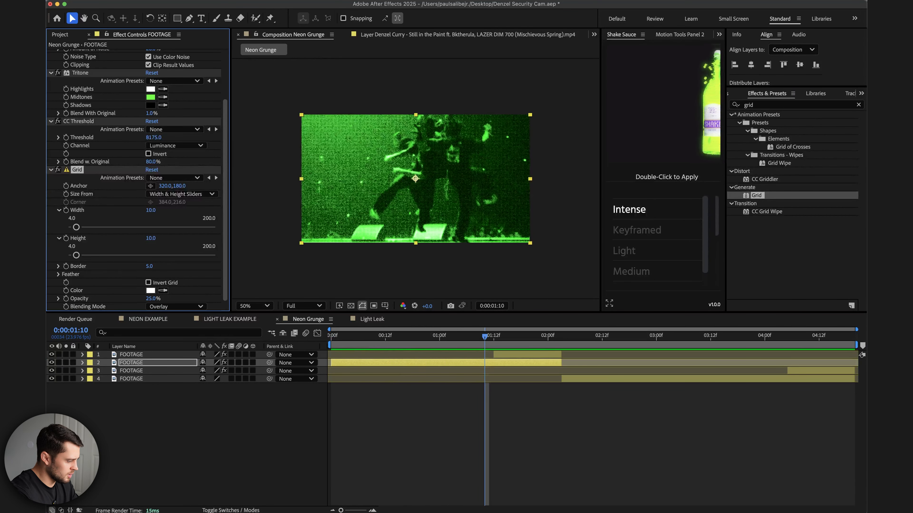
{"action": "left_click_drag", "start_coordinate": [366, 339], "coordinate": [312, 341]}
{"action": "key", "text": "space"}
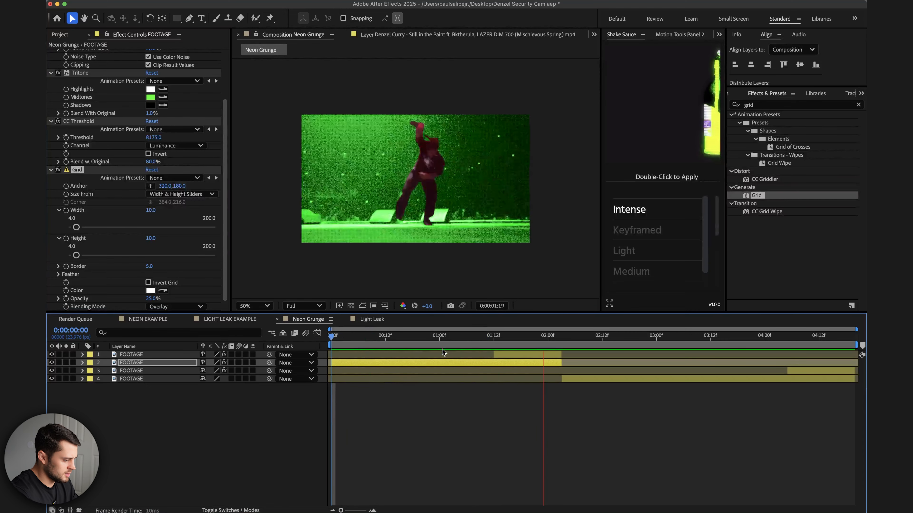
{"action": "key", "text": "space"}
Search for Tritone and apply a second Tritone effect to the second FOOTAGE layer.
{"action": "left_click", "coordinate": [512, 339]}
{"action": "left_click", "coordinate": [761, 105]}
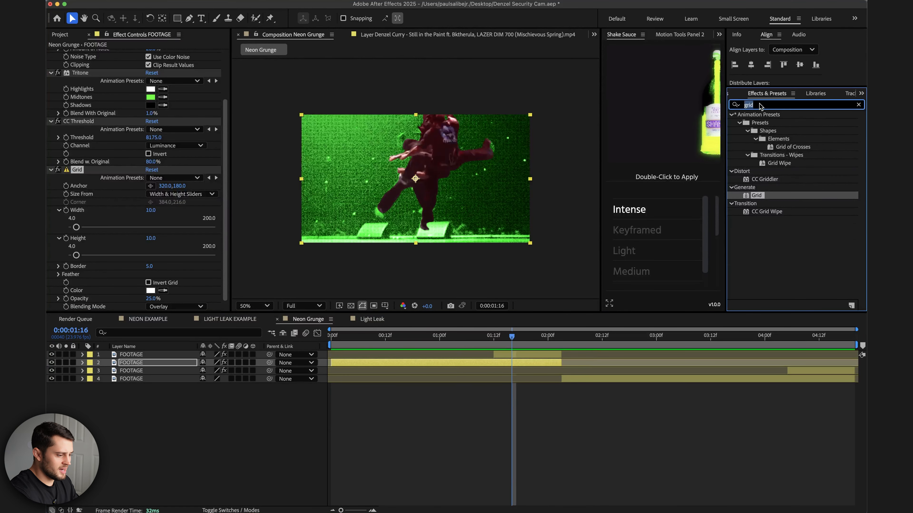
{"action": "type", "text": "trito"}
{"action": "left_click", "coordinate": [768, 123]}
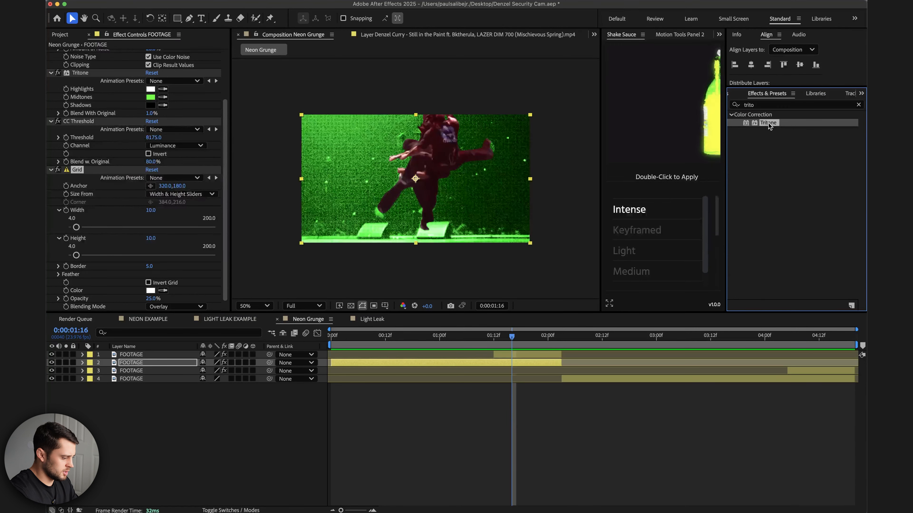
{"action": "left_click_drag", "start_coordinate": [756, 126], "coordinate": [359, 362]}
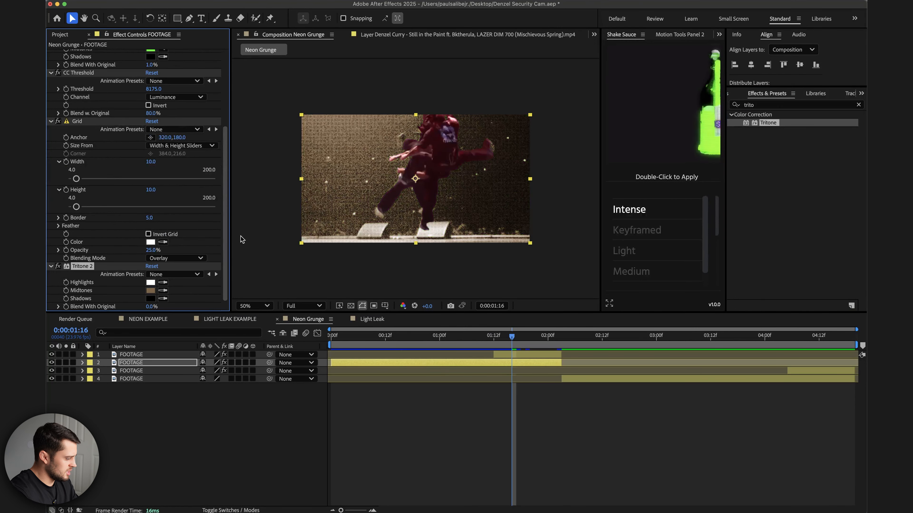
Set Tritone 2's Midtones colour to green 00FF25 and its Blend With Original to 29%.
{"action": "left_click", "coordinate": [150, 290]}
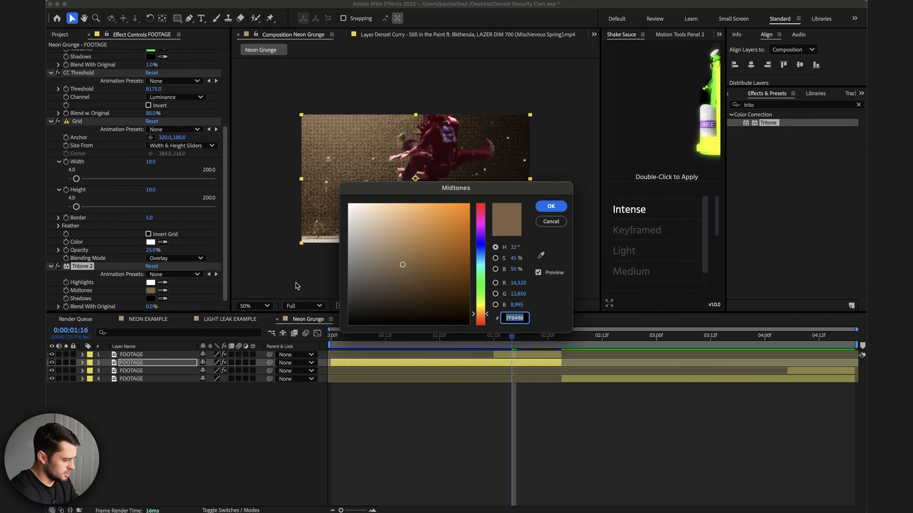
{"action": "left_click", "coordinate": [482, 282]}
{"action": "left_click_drag", "start_coordinate": [456, 266], "coordinate": [475, 193]}
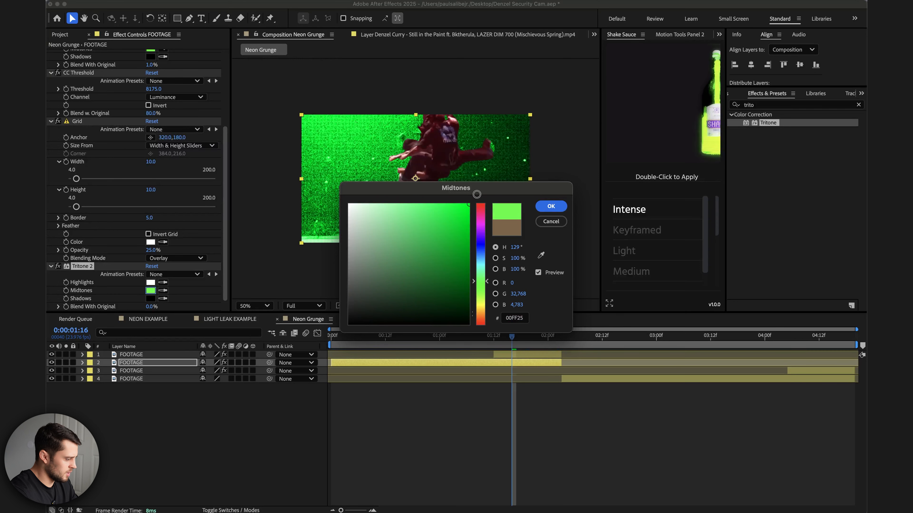
{"action": "left_click", "coordinate": [549, 205]}
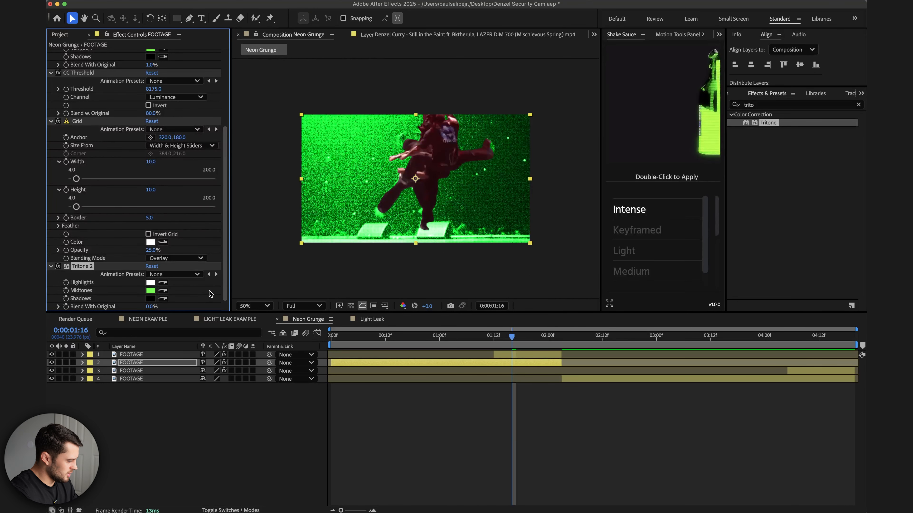
{"action": "left_click_drag", "start_coordinate": [150, 306], "coordinate": [165, 307]}
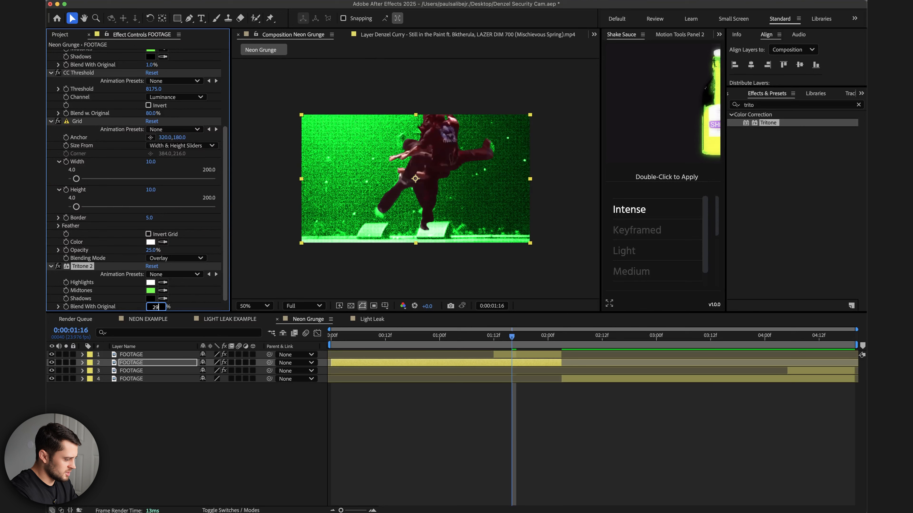
Search for the Glow effect and apply it to the second FOOTAGE layer.
{"action": "left_click", "coordinate": [762, 105]}
{"action": "type", "text": "glow"}
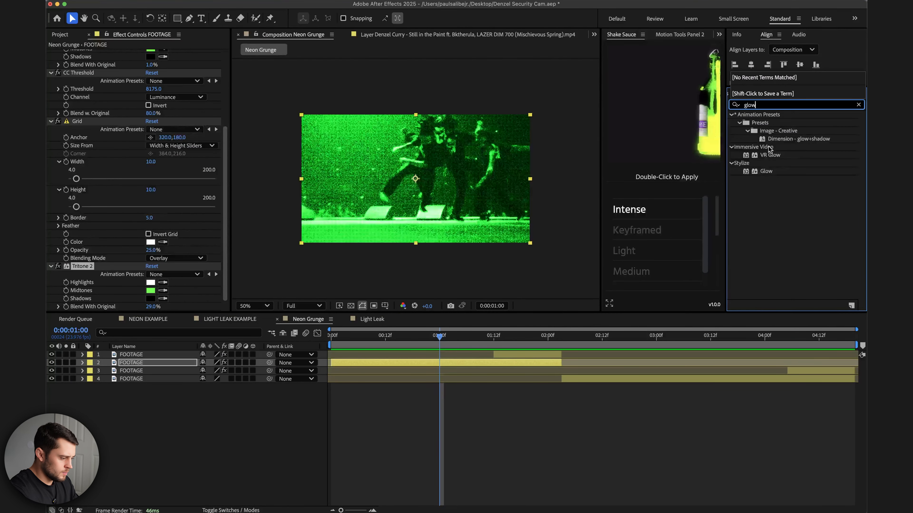
{"action": "left_click", "coordinate": [767, 172]}
{"action": "left_click_drag", "start_coordinate": [768, 174], "coordinate": [426, 362]}
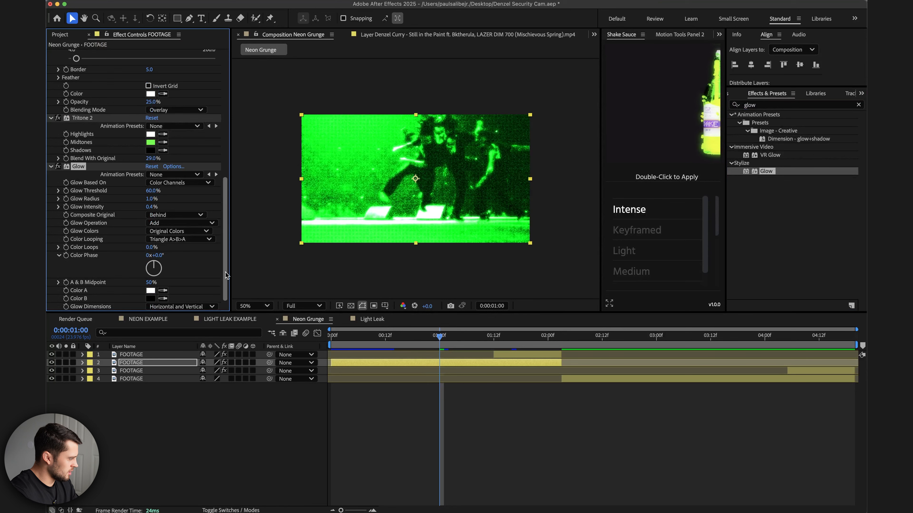
Set the Glow Radius to 0.5 and the Glow Threshold to 70%.
{"action": "left_click", "coordinate": [151, 199]}
{"action": "type", "text": "0.5"}
{"action": "key", "text": "Return"}
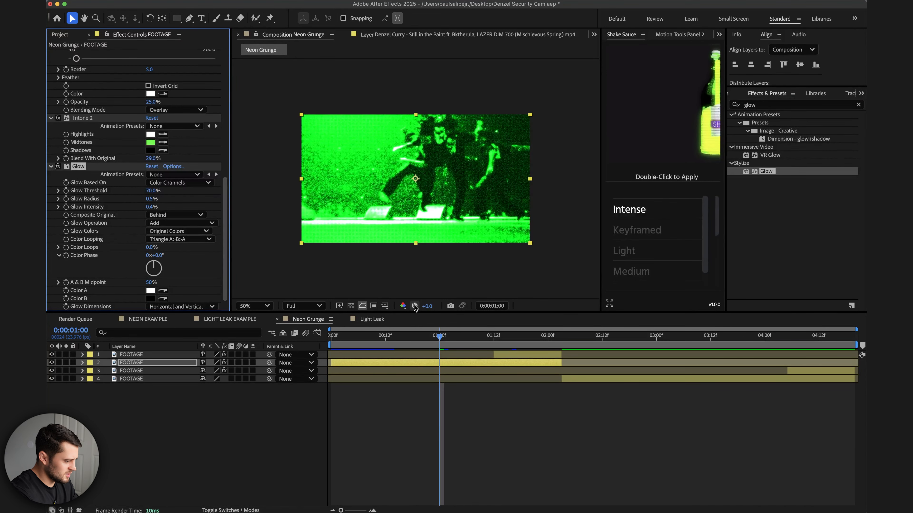
Play back the composition to preview the glowing night-vision look.
{"action": "left_click", "coordinate": [393, 336]}
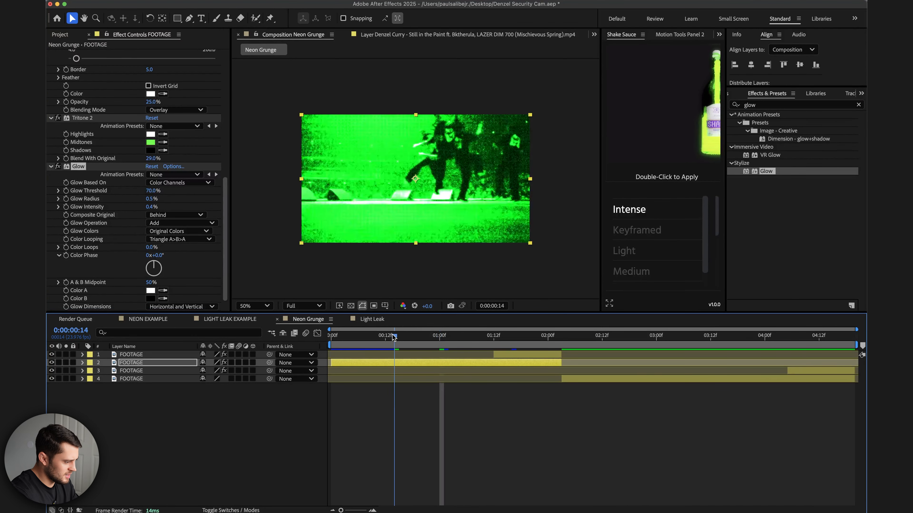
{"action": "key", "text": "space"}
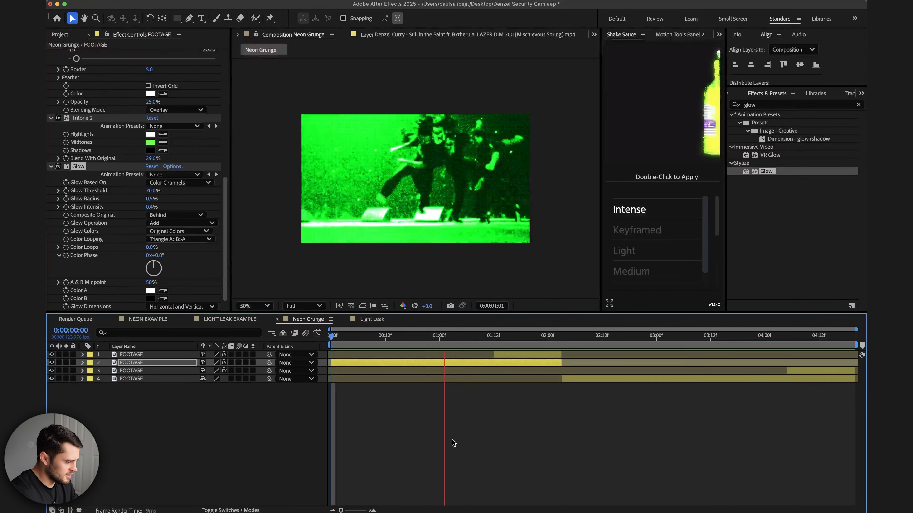
{"action": "left_click", "coordinate": [491, 365]}
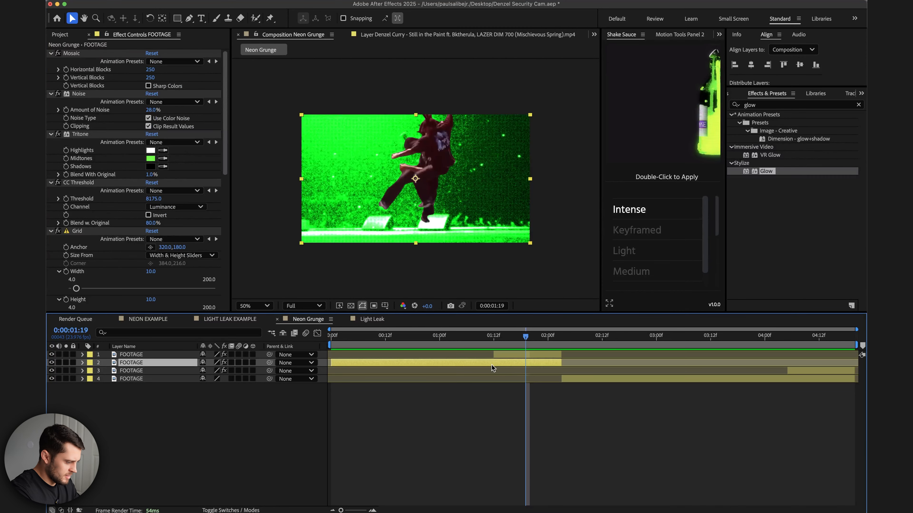
Duplicate the second FOOTAGE layer and trim the copy's start to the playhead at 0:00:01:12.
{"action": "left_click", "coordinate": [494, 338]}
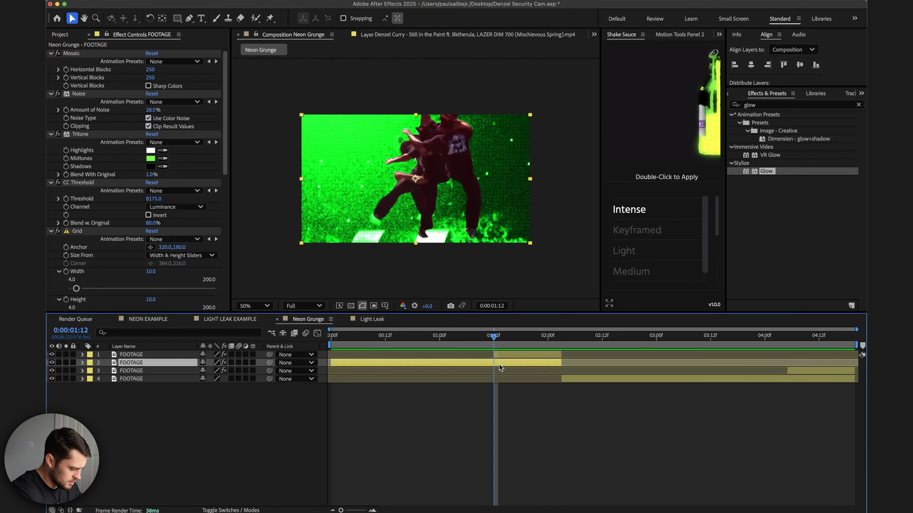
{"action": "key", "text": "super+d"}
{"action": "key", "text": "alt+bracketleft"}
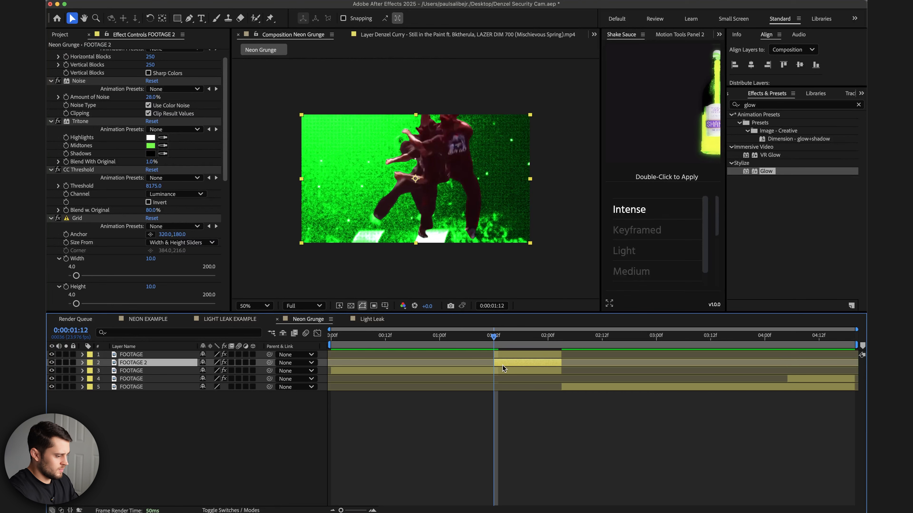
On the duplicated FOOTAGE 2 layer, set CC Threshold's Blend w. Original to 0%.
{"action": "key", "text": "equal"}
{"action": "key", "text": "minus"}
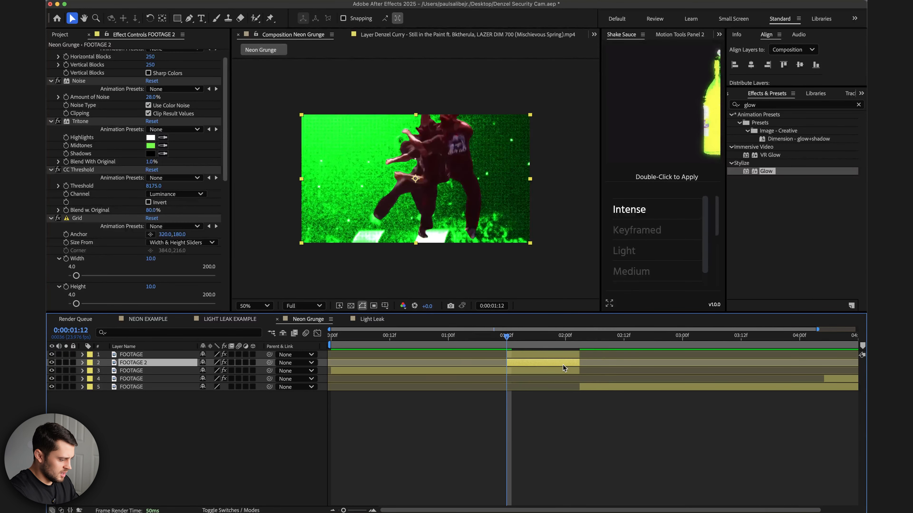
{"action": "left_click", "coordinate": [541, 355]}
{"action": "left_click", "coordinate": [538, 369]}
{"action": "left_click", "coordinate": [535, 364]}
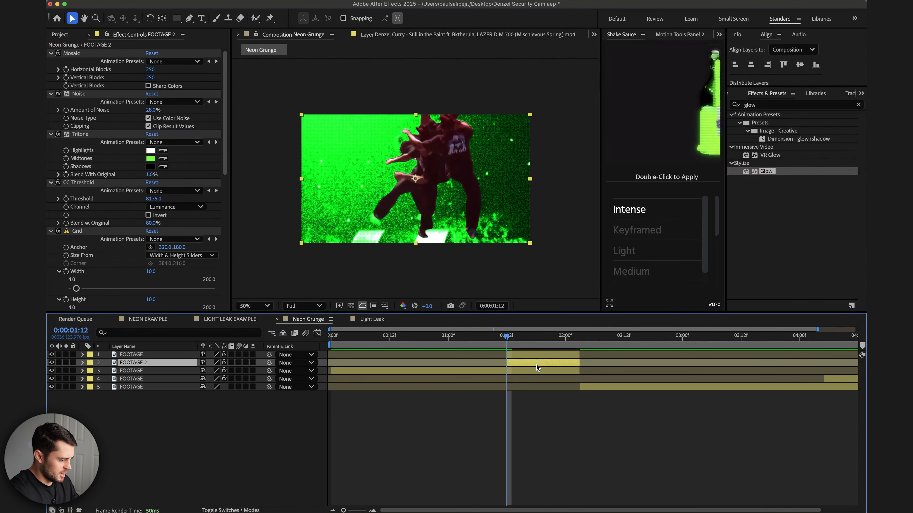
{"action": "left_click", "coordinate": [512, 339]}
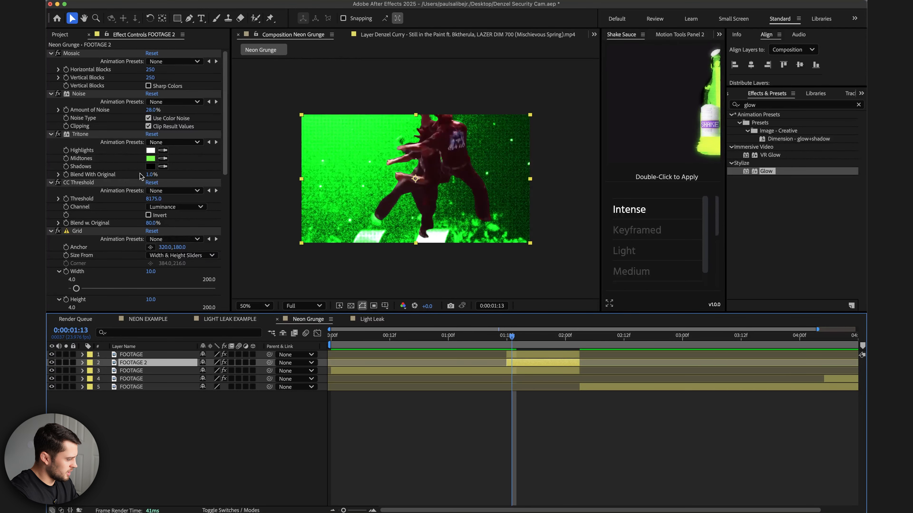
{"action": "mouse_move", "coordinate": [151, 223]}
{"action": "left_mouse_down"}
{"action": "mouse_move", "coordinate": [122, 229]}
{"action": "mouse_move", "coordinate": [148, 224]}
{"action": "left_mouse_up"}
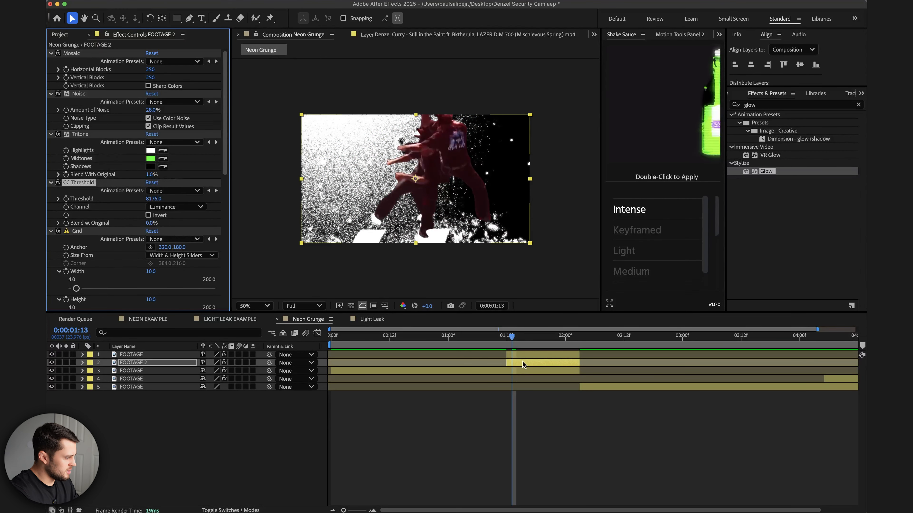
Search for the Invert effect and apply it to the top FOOTAGE layer.
{"action": "scroll", "coordinate": [76, 172], "scroll_direction": "down", "scroll_amount": 10}
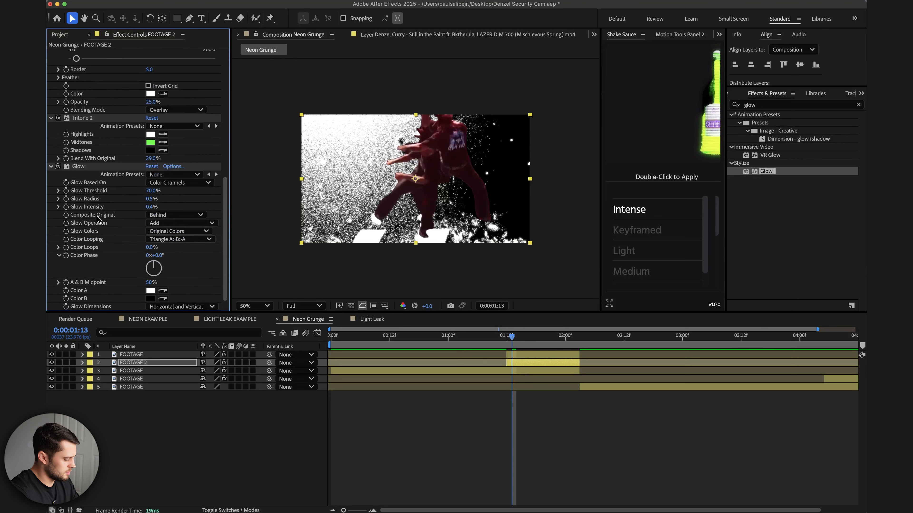
{"action": "left_click", "coordinate": [551, 354]}
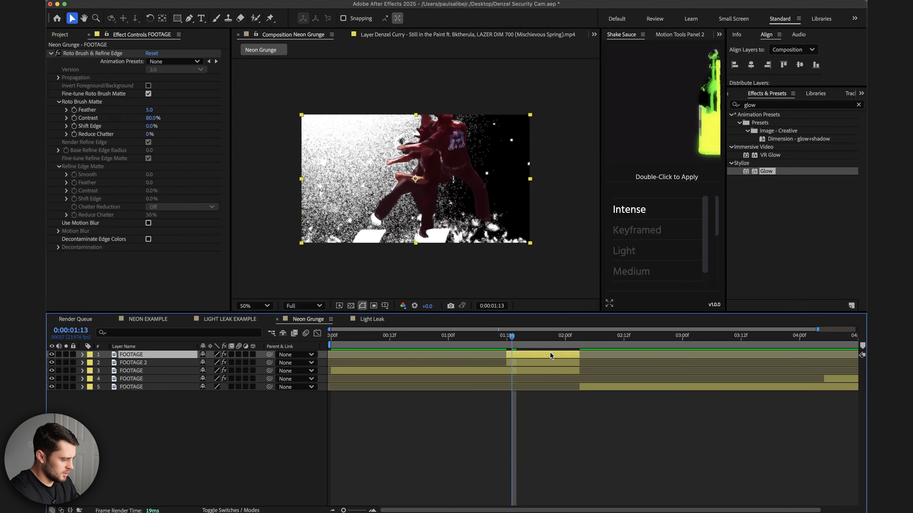
{"action": "left_click", "coordinate": [763, 105]}
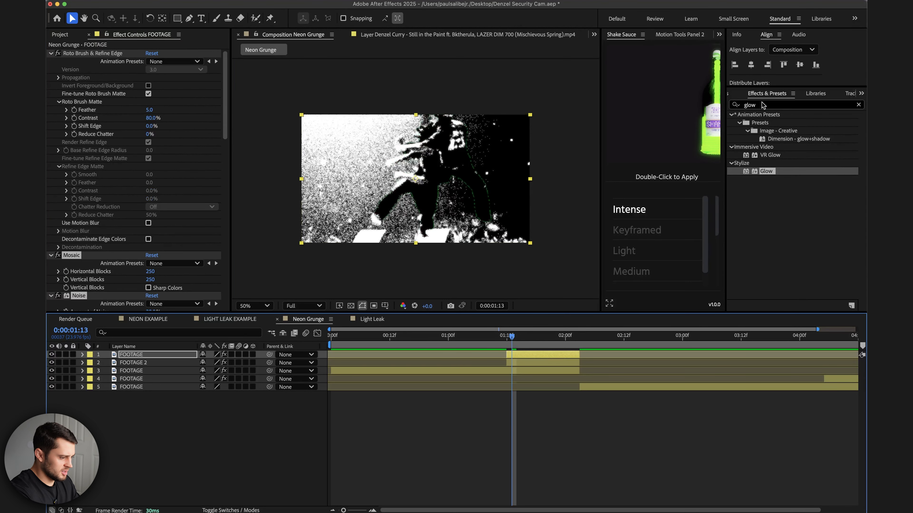
{"action": "type", "text": "invert"}
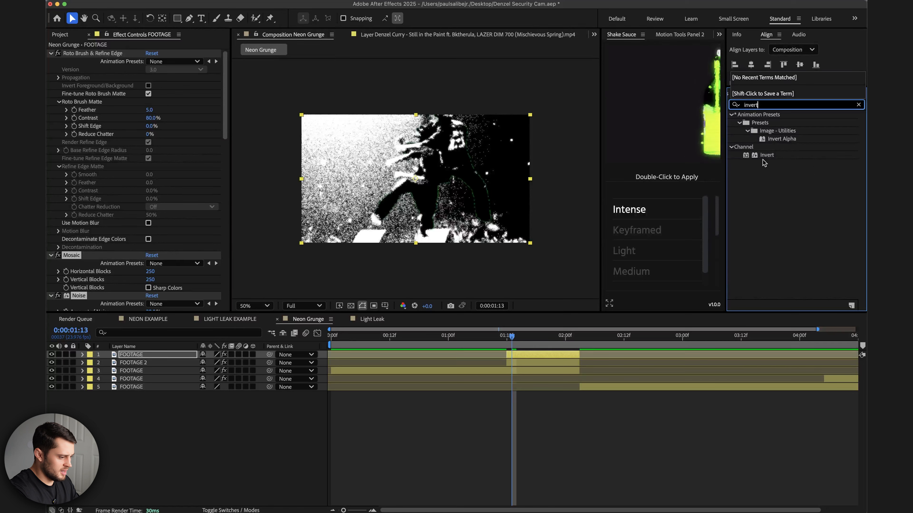
{"action": "left_click_drag", "start_coordinate": [767, 155], "coordinate": [515, 352]}
Preview the composition and review the layers' effects and keyframed properties in the timeline.
{"action": "left_click", "coordinate": [442, 342]}
{"action": "key", "text": "space"}
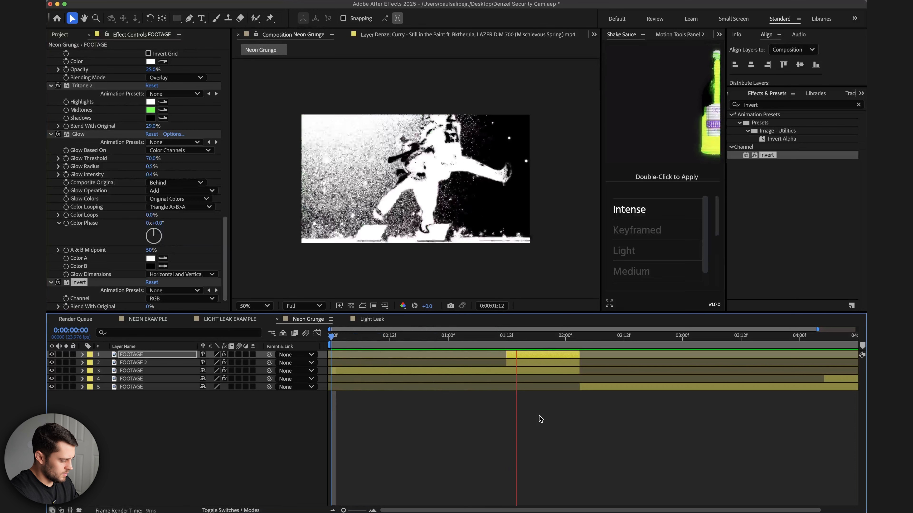
{"action": "left_click", "coordinate": [528, 372]}
{"action": "left_click", "coordinate": [73, 54]}
{"action": "scroll", "coordinate": [77, 108], "scroll_direction": "down", "scroll_amount": 10}
{"action": "left_click", "coordinate": [79, 166], "text": "shift"}
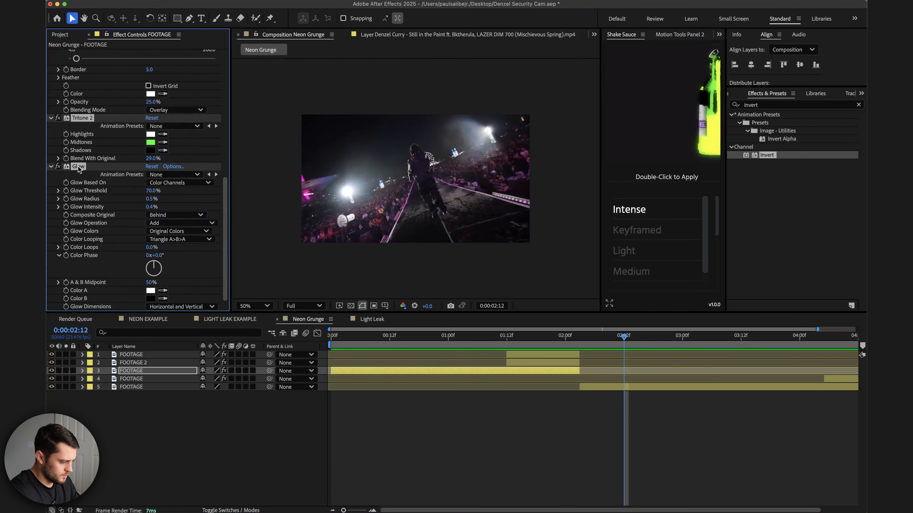
{"action": "left_click", "coordinate": [672, 387]}
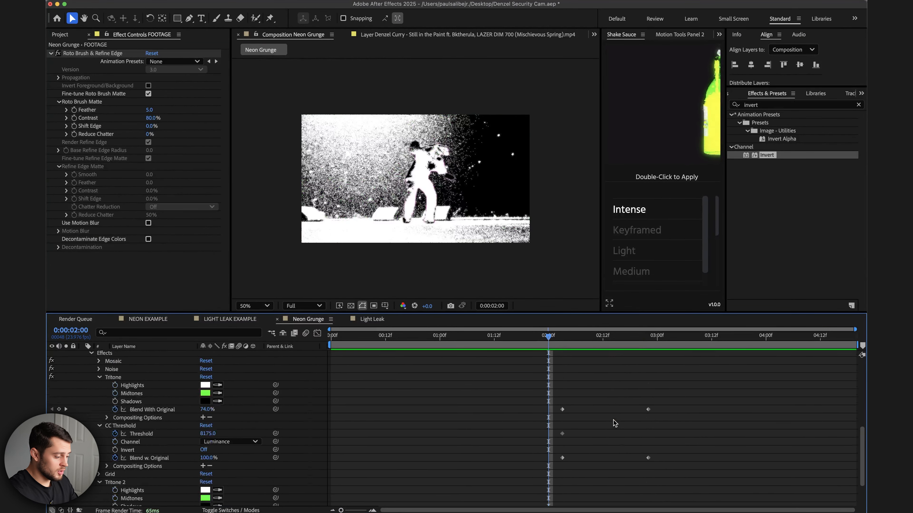
{"action": "scroll", "coordinate": [613, 420], "scroll_direction": "down", "scroll_amount": 10}
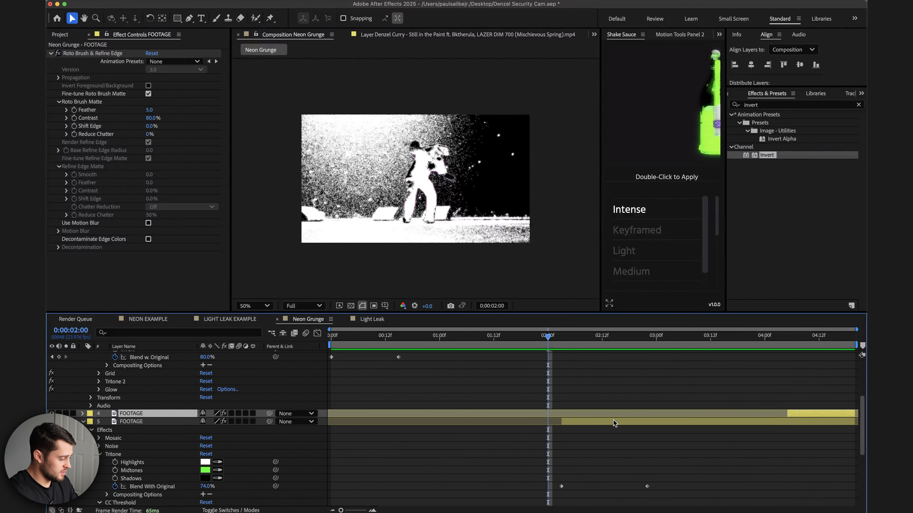
Preview the composition around the 0:00:02:00 mark by scrubbing and playing the timeline.
{"action": "scroll", "coordinate": [598, 412], "scroll_direction": "up", "scroll_amount": 1}
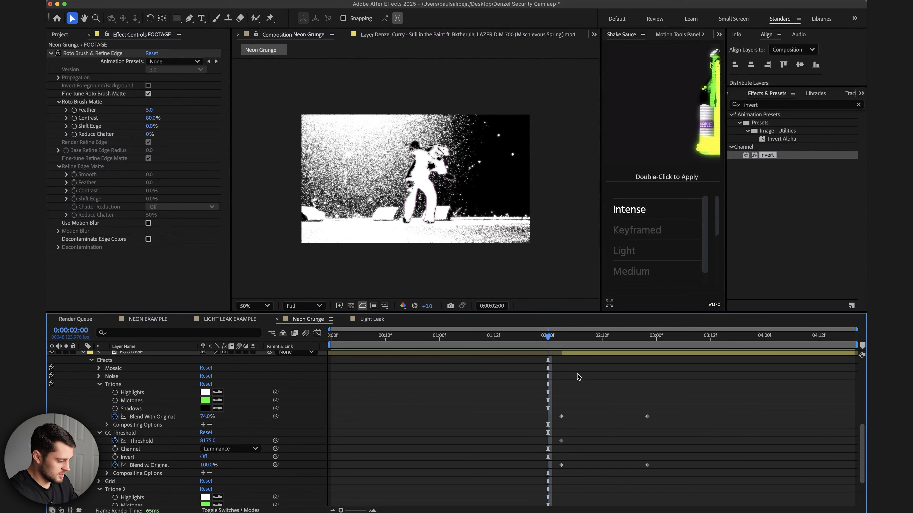
{"action": "left_click", "coordinate": [559, 338]}
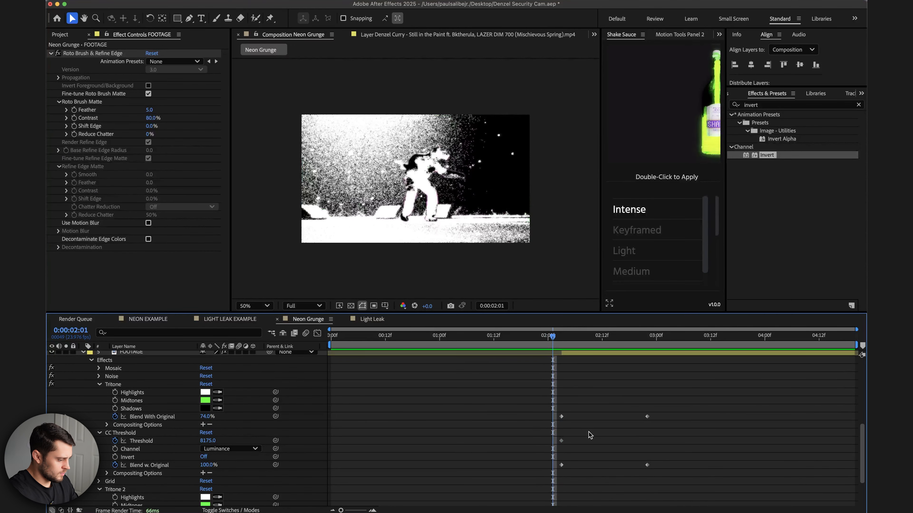
{"action": "scroll", "coordinate": [585, 359], "scroll_direction": "up", "scroll_amount": 2}
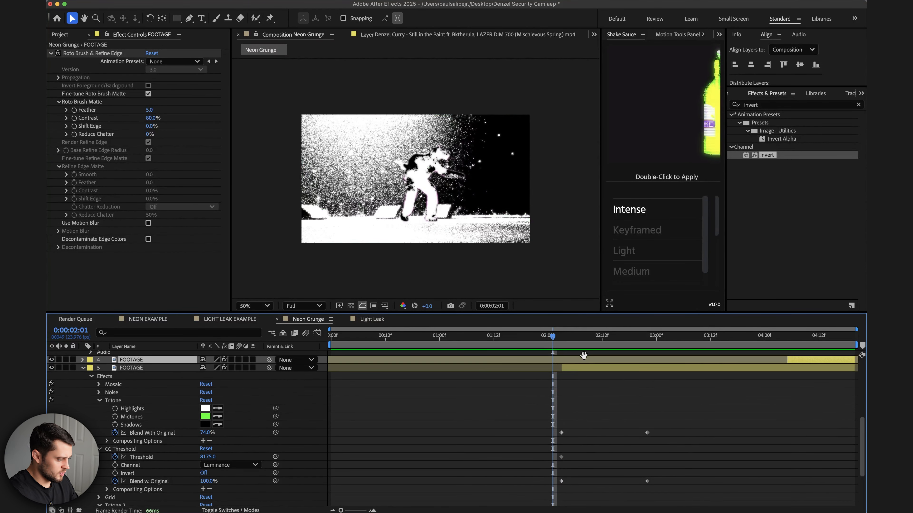
{"action": "left_click", "coordinate": [566, 336]}
{"action": "left_click_drag", "start_coordinate": [565, 337], "coordinate": [561, 338]}
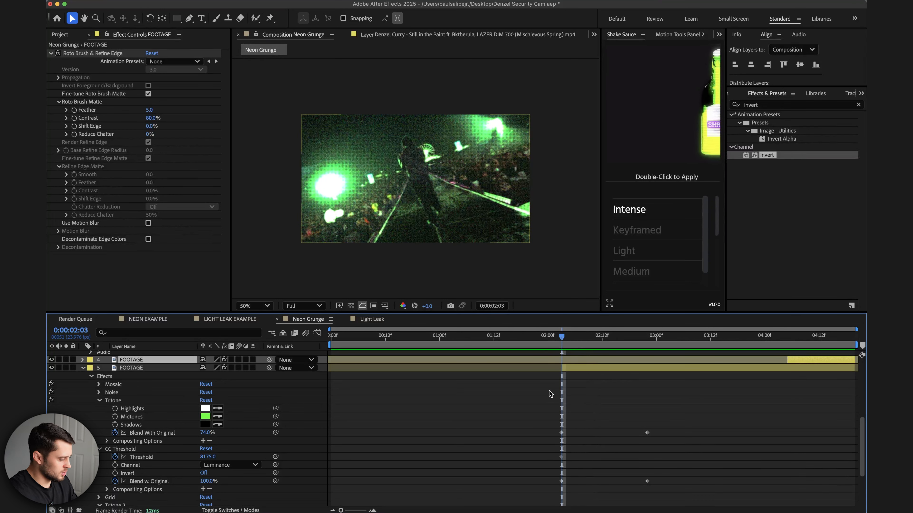
{"action": "key", "text": "space"}
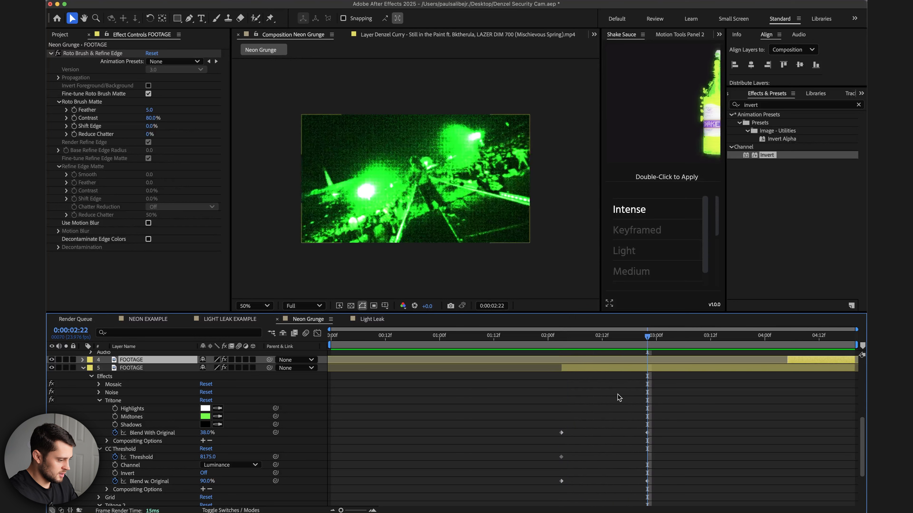
{"action": "left_click_drag", "start_coordinate": [638, 338], "coordinate": [647, 336]}
{"action": "key", "text": "space"}
{"action": "key", "text": "space"}
Select the end keyframes of the Tritone, CC Threshold and Tritone 2 blend properties and move them later to about 0:00:03:12.
{"action": "scroll", "coordinate": [694, 434], "scroll_direction": "up", "scroll_amount": 2}
{"action": "scroll", "coordinate": [694, 434], "scroll_direction": "down", "scroll_amount": 5}
{"action": "scroll", "coordinate": [661, 375], "scroll_direction": "down", "scroll_amount": 1}
{"action": "left_click_drag", "start_coordinate": [657, 374], "coordinate": [638, 491]}
{"action": "left_click_drag", "start_coordinate": [648, 428], "coordinate": [703, 428]}
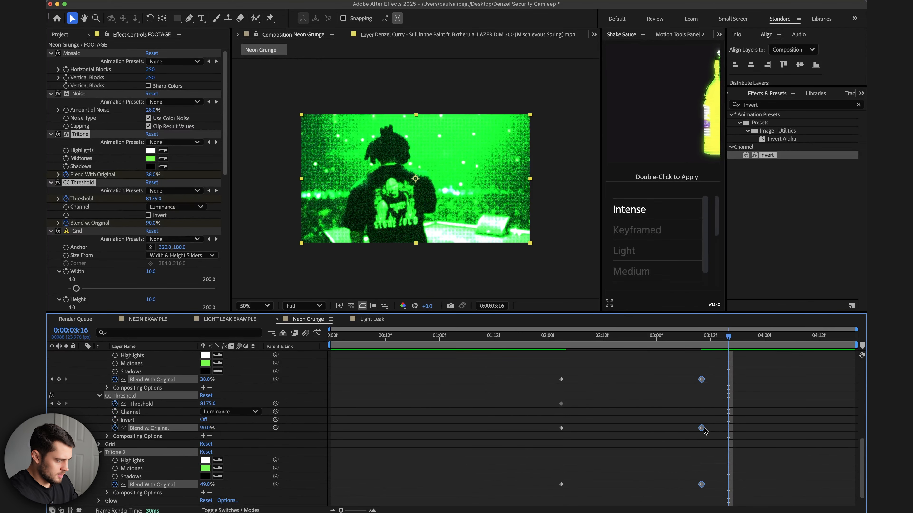
Browse the SKETCHBOX asset folders and add SparkelPop.mov to the composition at 0:00:01:04, above the third FOOTAGE layer.
{"action": "left_click", "coordinate": [563, 338]}
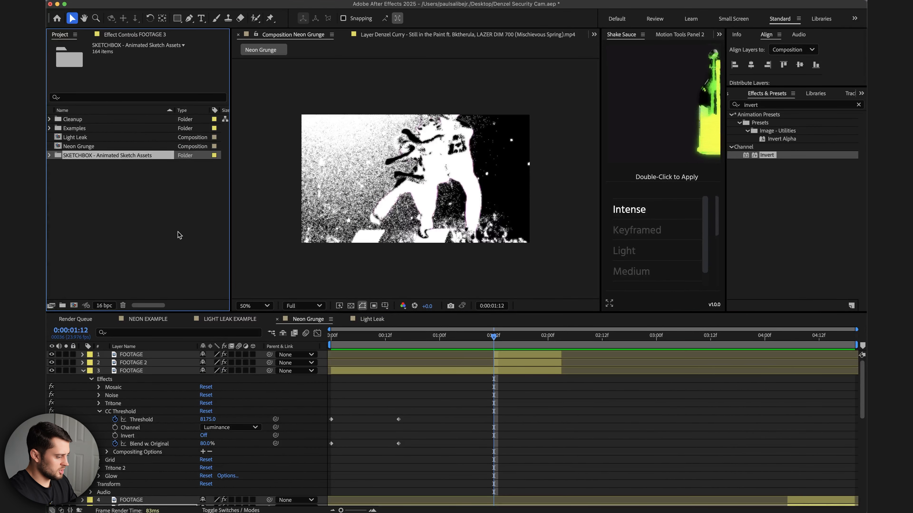
{"action": "mouse_move", "coordinate": [486, 338]}
{"action": "left_mouse_down"}
{"action": "mouse_move", "coordinate": [438, 339]}
{"action": "mouse_move", "coordinate": [503, 338]}
{"action": "left_mouse_up"}
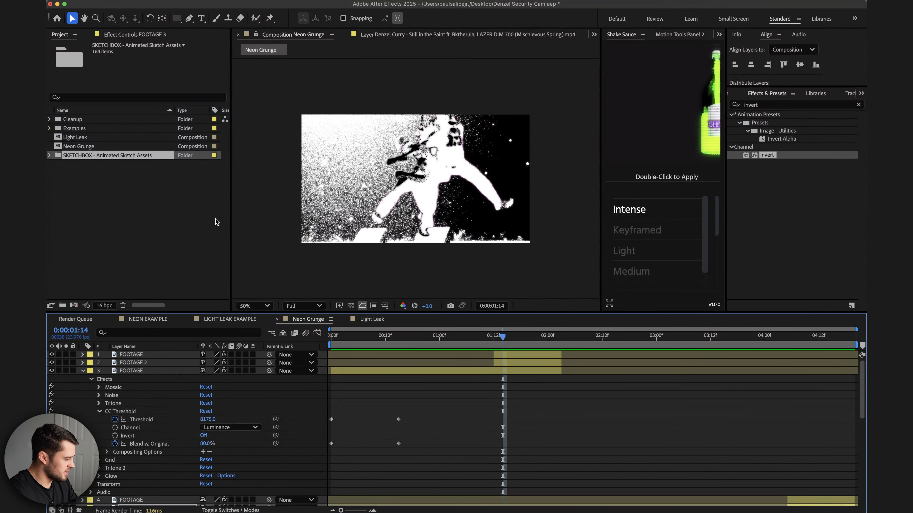
{"action": "left_click", "coordinate": [49, 156]}
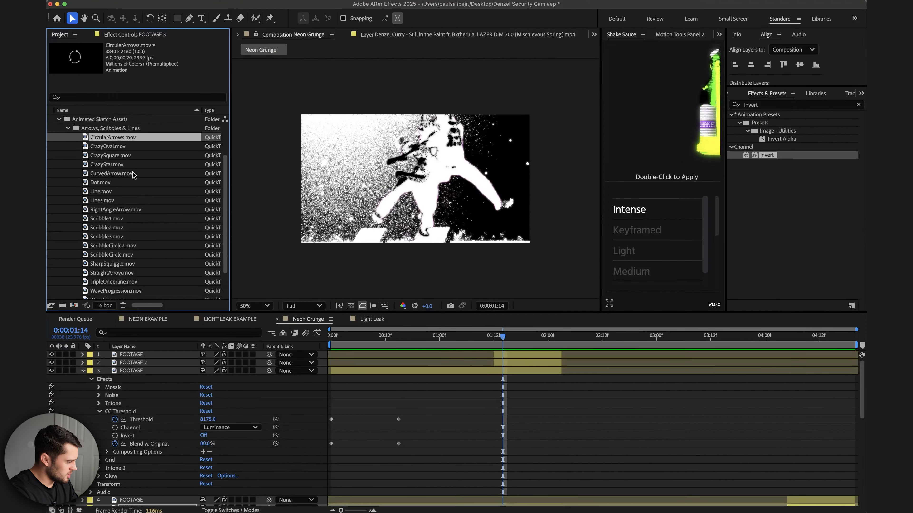
{"action": "scroll", "coordinate": [128, 173], "scroll_direction": "down", "scroll_amount": 2}
{"action": "scroll", "coordinate": [127, 164], "scroll_direction": "up", "scroll_amount": 3}
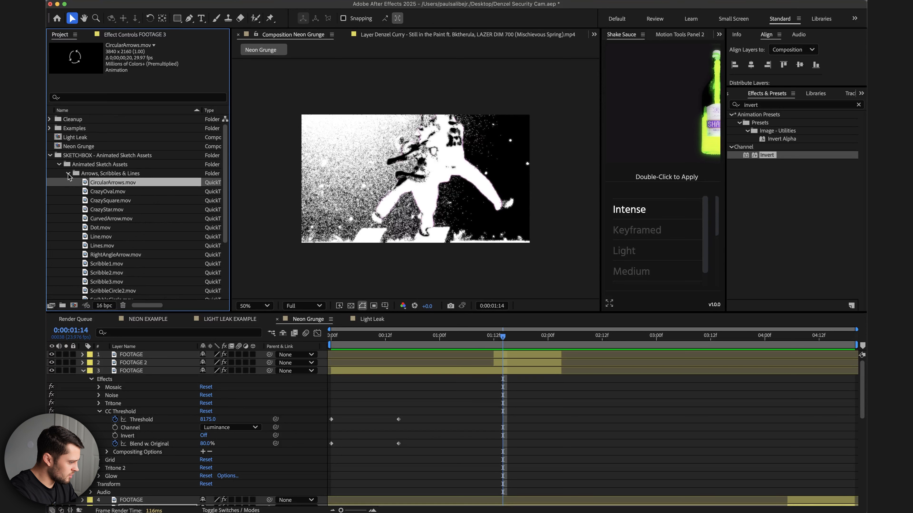
{"action": "left_click", "coordinate": [68, 174]}
{"action": "left_click", "coordinate": [97, 174]}
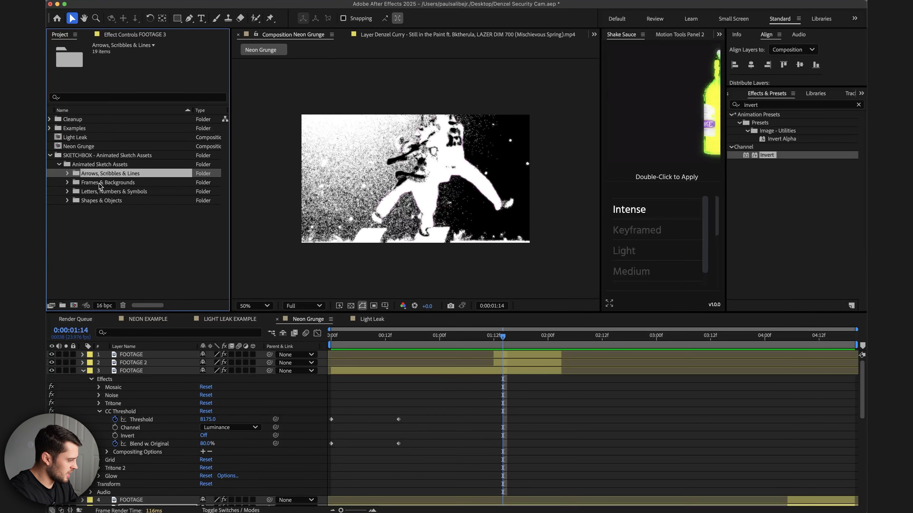
{"action": "left_click", "coordinate": [95, 184]}
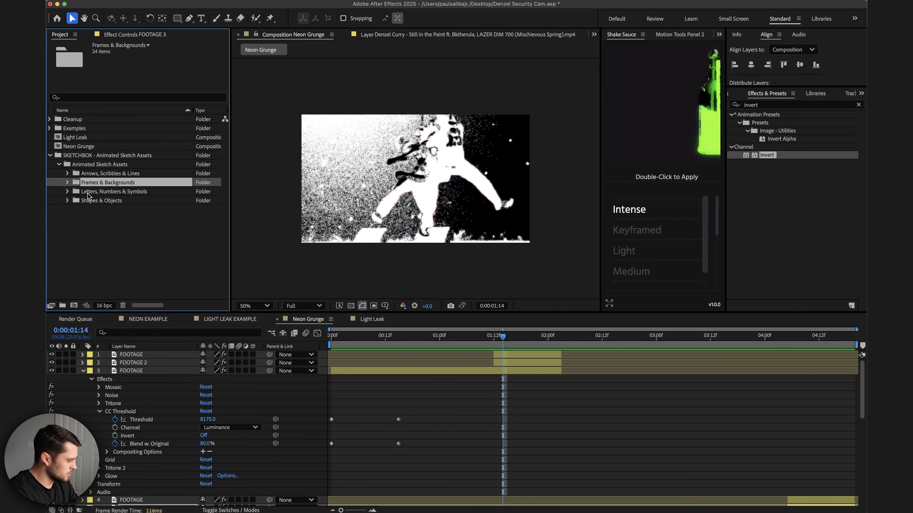
{"action": "left_click", "coordinate": [89, 193]}
{"action": "left_click", "coordinate": [68, 201]}
{"action": "scroll", "coordinate": [118, 234], "scroll_direction": "down", "scroll_amount": 5}
{"action": "left_click", "coordinate": [108, 191]}
{"action": "scroll", "coordinate": [123, 250], "scroll_direction": "down", "scroll_amount": 1}
{"action": "left_click_drag", "start_coordinate": [224, 204], "coordinate": [224, 253]}
{"action": "left_click", "coordinate": [124, 211]}
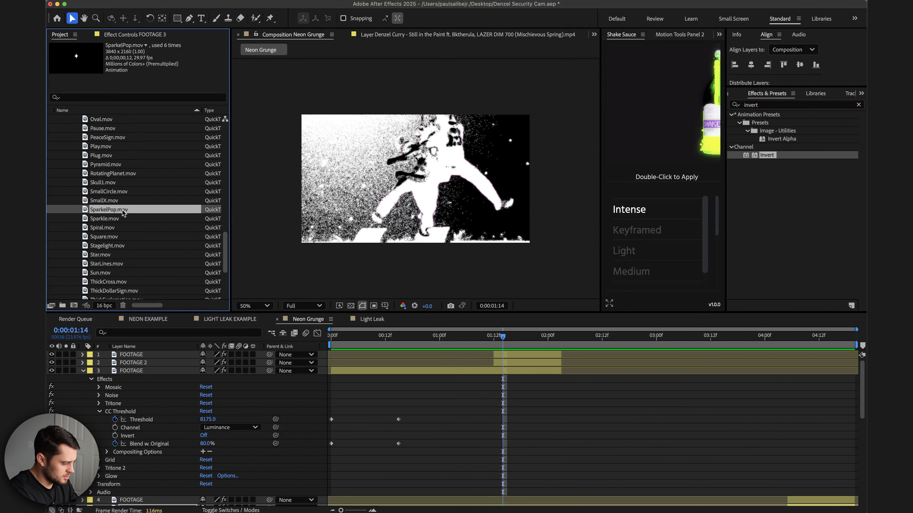
{"action": "left_click_drag", "start_coordinate": [495, 343], "coordinate": [458, 343]}
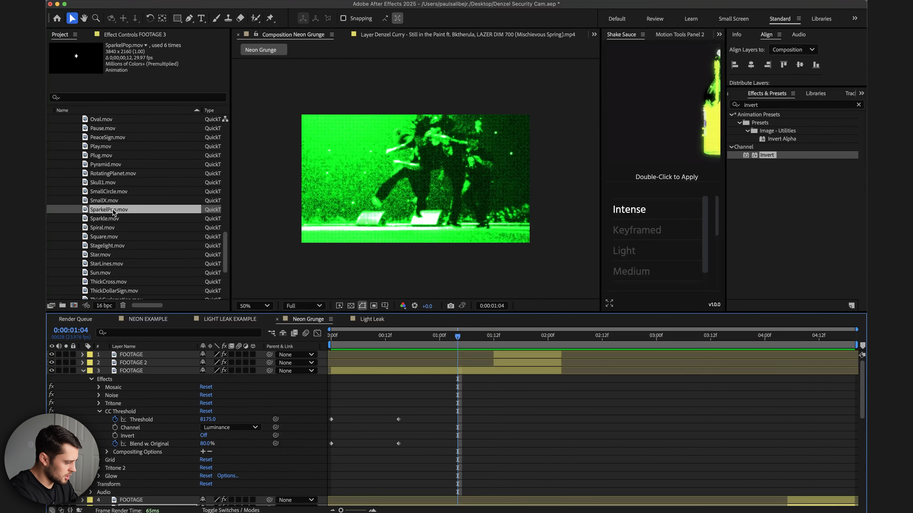
{"action": "left_click_drag", "start_coordinate": [112, 211], "coordinate": [477, 373]}
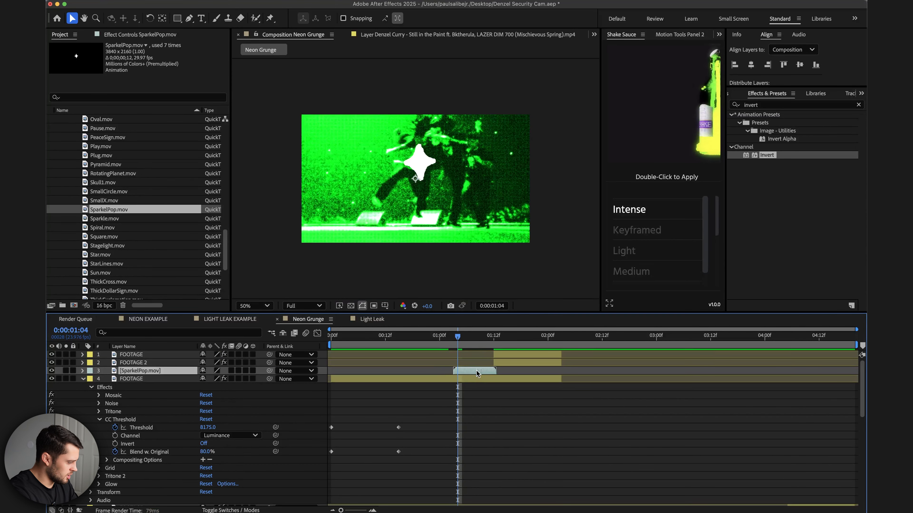
Set the SparkelPop layer's scale to 50%.
{"action": "left_click", "coordinate": [83, 370]}
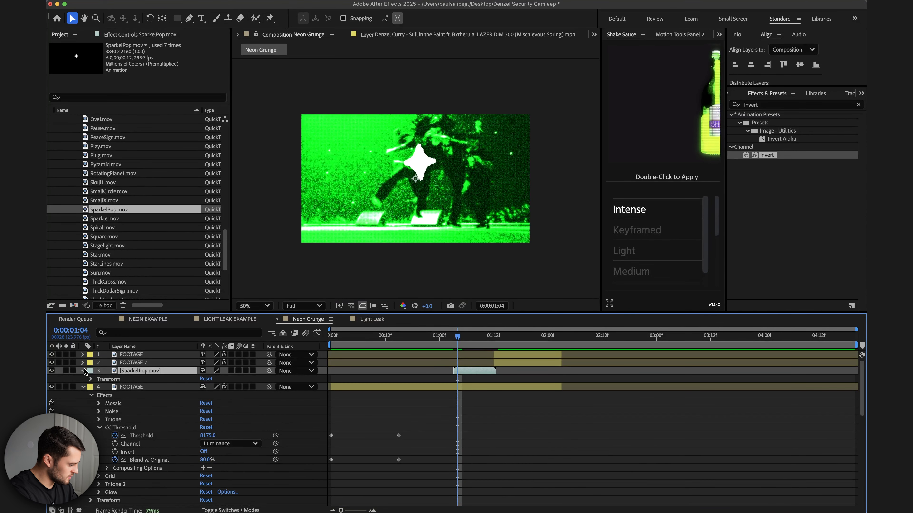
{"action": "left_click", "coordinate": [92, 379]}
{"action": "type", "text": "50"}
{"action": "key", "text": "Return"}
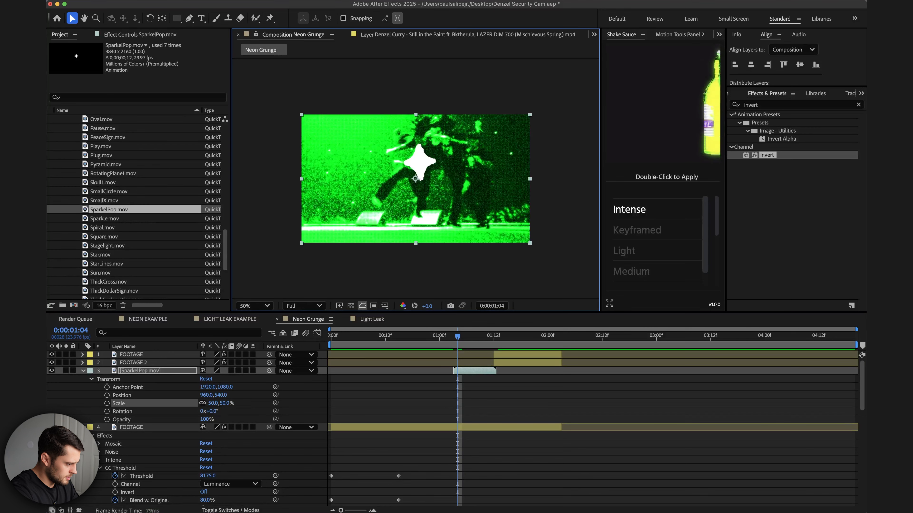
Move the sparkle down near the performer's feet, to about position 1336, 832, and preview it.
{"action": "left_click_drag", "start_coordinate": [434, 173], "coordinate": [479, 208]}
{"action": "left_click", "coordinate": [454, 337]}
{"action": "key", "text": "space"}
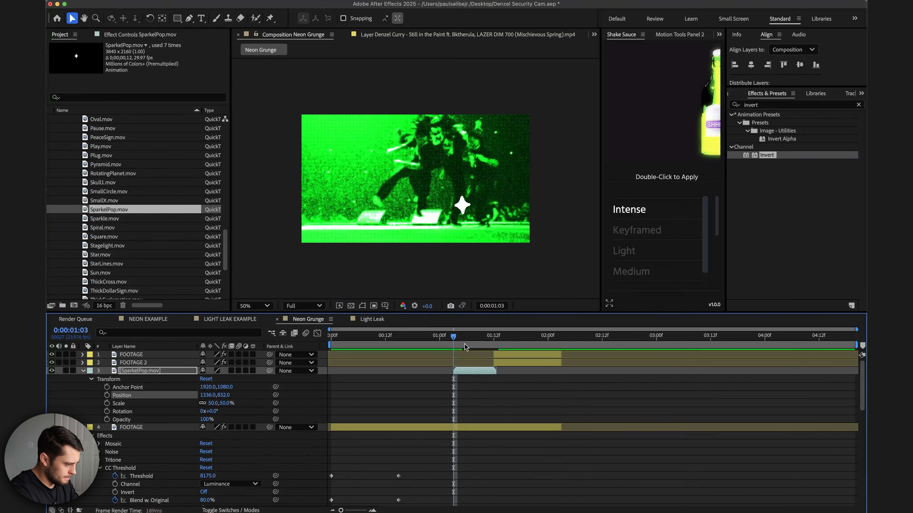
{"action": "left_click", "coordinate": [457, 335]}
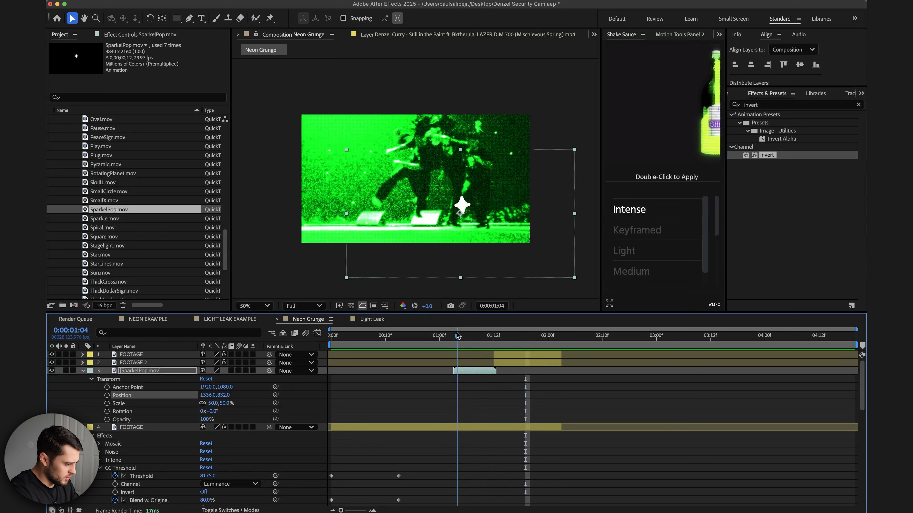
{"action": "left_click", "coordinate": [454, 335]}
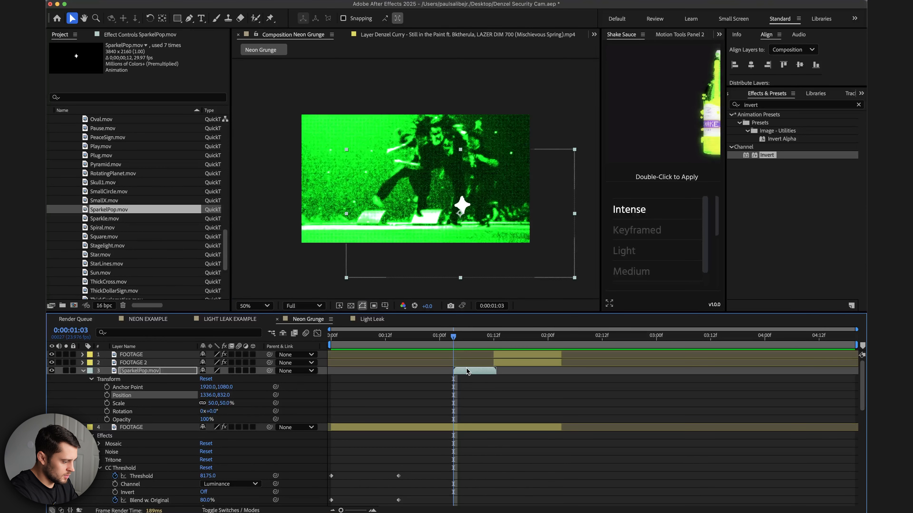
Enable Time Remapping on the SparkelPop layer and move its end keyframe earlier to shorten the animation.
{"action": "right_click", "coordinate": [467, 371]}
{"action": "mouse_move", "coordinate": [532, 275]}
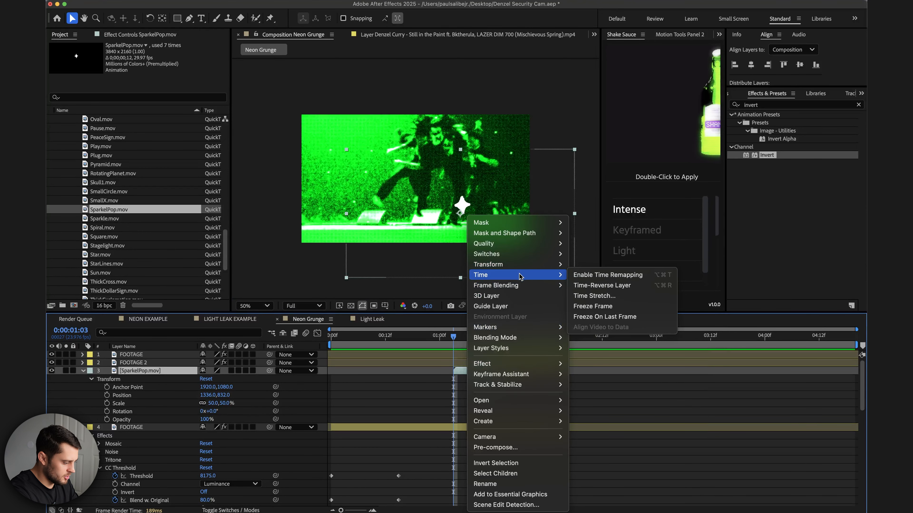
{"action": "left_click", "coordinate": [596, 278]}
{"action": "left_click_drag", "start_coordinate": [496, 379], "coordinate": [477, 374]}
Preview the sparkle and nudge it slightly down to about position 1348, 850.
{"action": "key", "text": "space"}
{"action": "left_click", "coordinate": [454, 337]}
{"action": "key", "text": "space"}
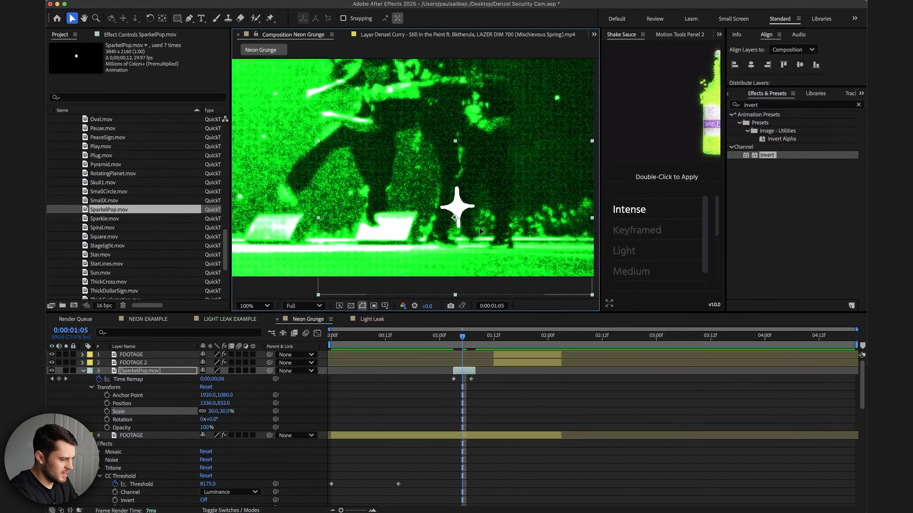
{"action": "left_click_drag", "start_coordinate": [479, 228], "coordinate": [481, 236]}
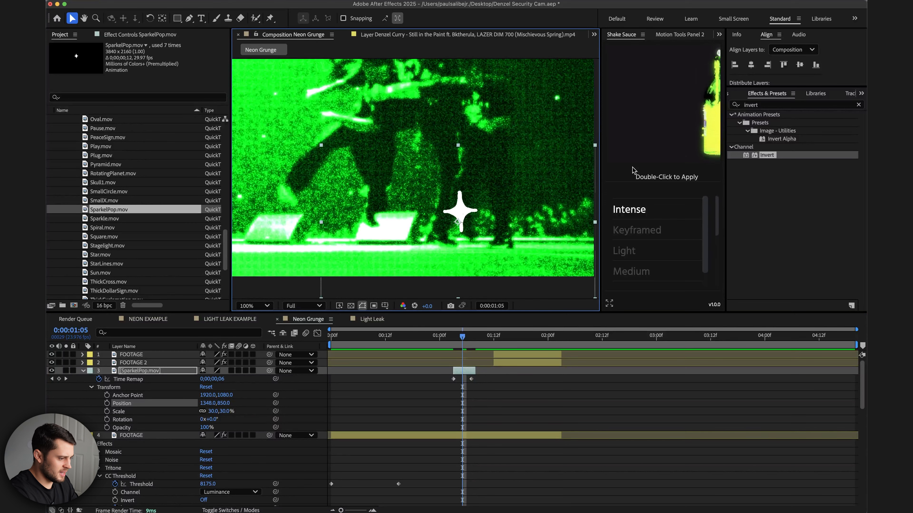
Search for the Change to Color effect and apply it to the SparkelPop layer.
{"action": "left_click", "coordinate": [766, 108]}
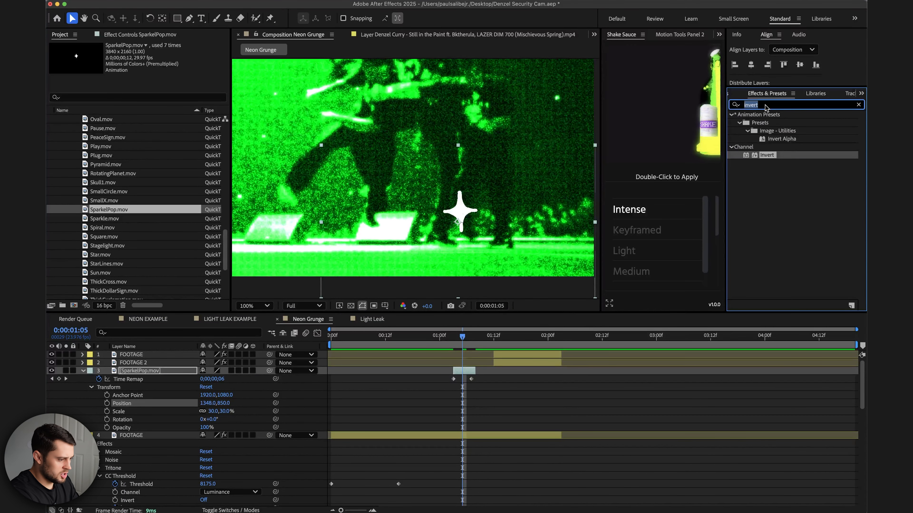
{"action": "type", "text": "change to"}
{"action": "left_click", "coordinate": [766, 124]}
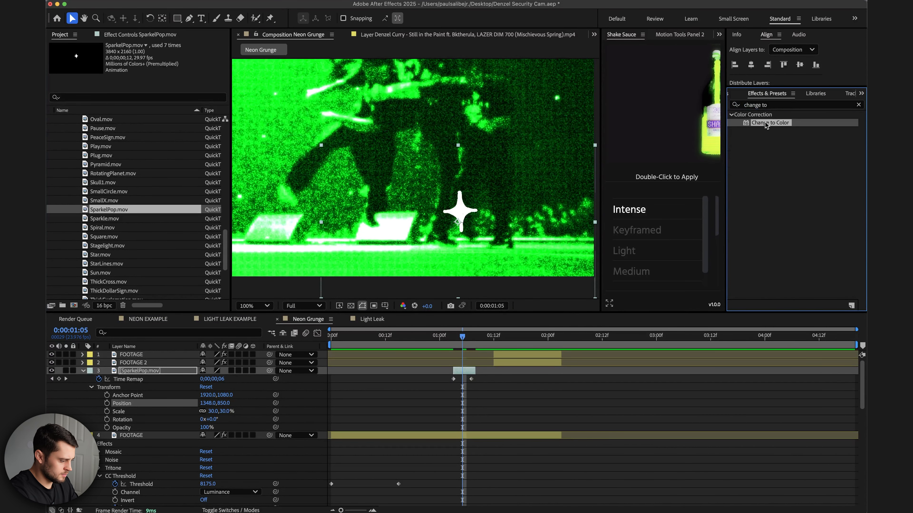
{"action": "left_click_drag", "start_coordinate": [713, 166], "coordinate": [472, 372]}
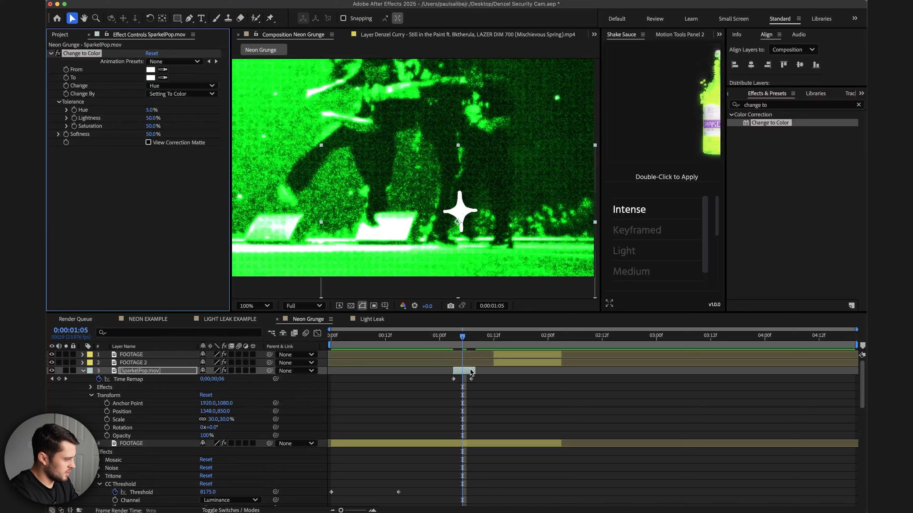
Set Change to Color's To colour to green 34F003 and its Change option to Hue, Lightness & Saturation.
{"action": "left_click", "coordinate": [154, 77]}
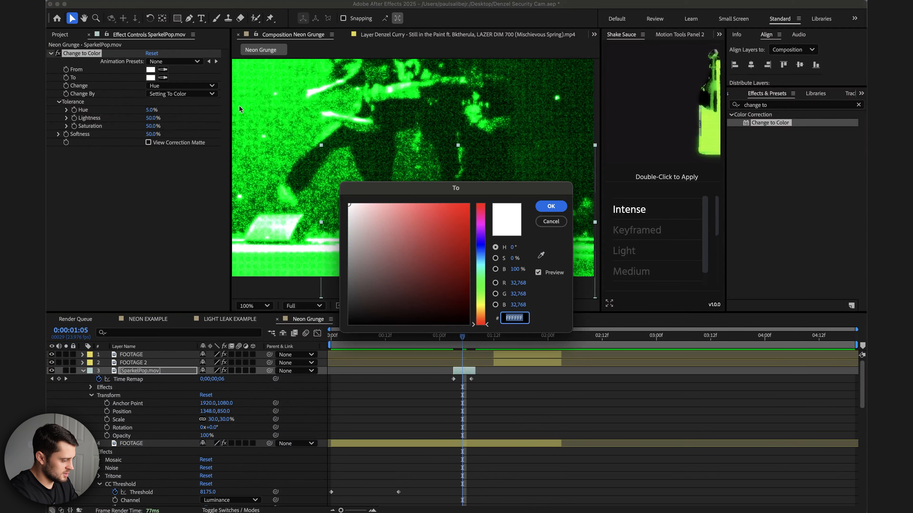
{"action": "left_click", "coordinate": [482, 288]}
{"action": "left_click", "coordinate": [468, 204]}
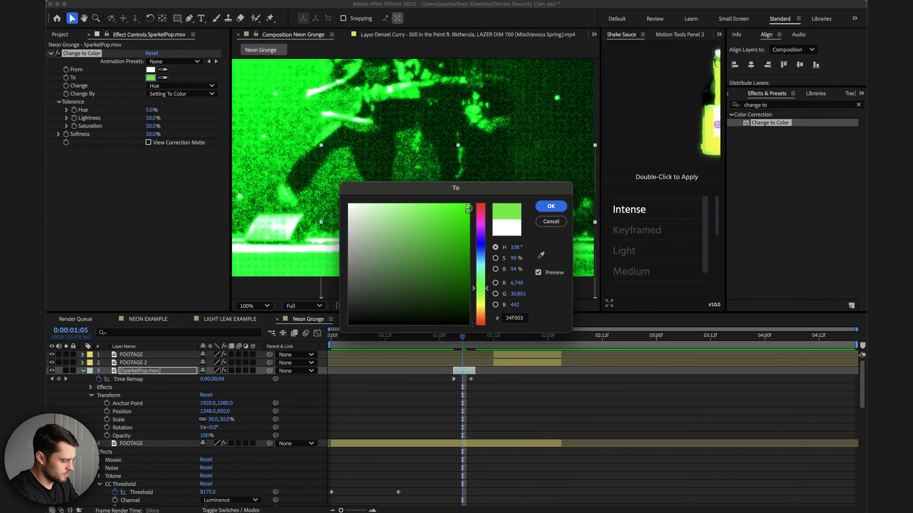
{"action": "left_click", "coordinate": [551, 206]}
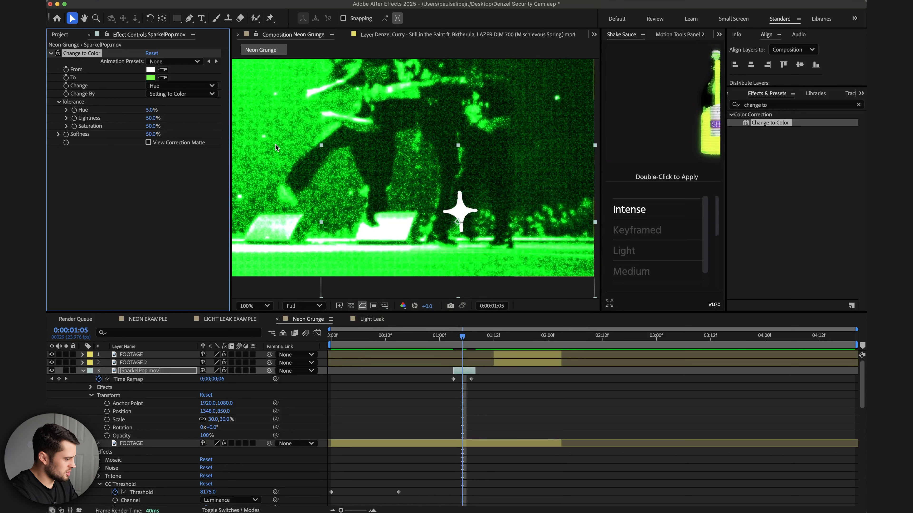
{"action": "left_click", "coordinate": [164, 94]}
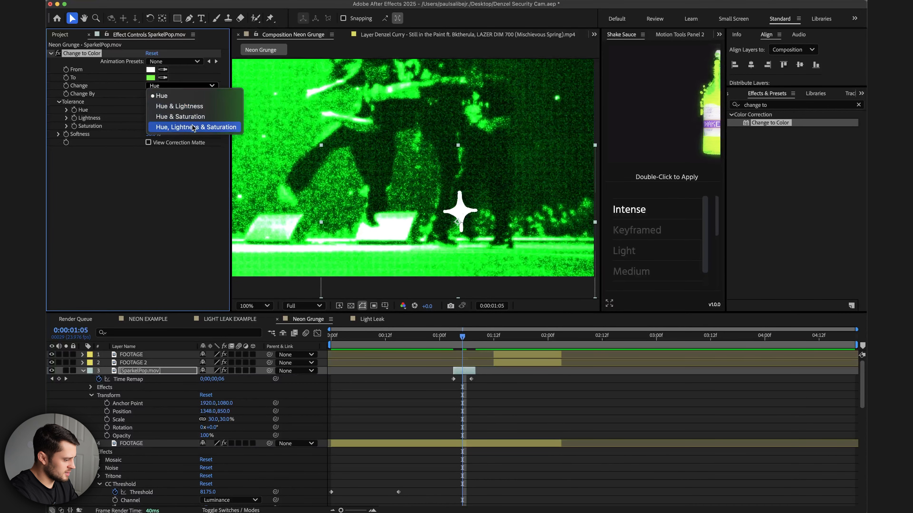
{"action": "left_click", "coordinate": [193, 127]}
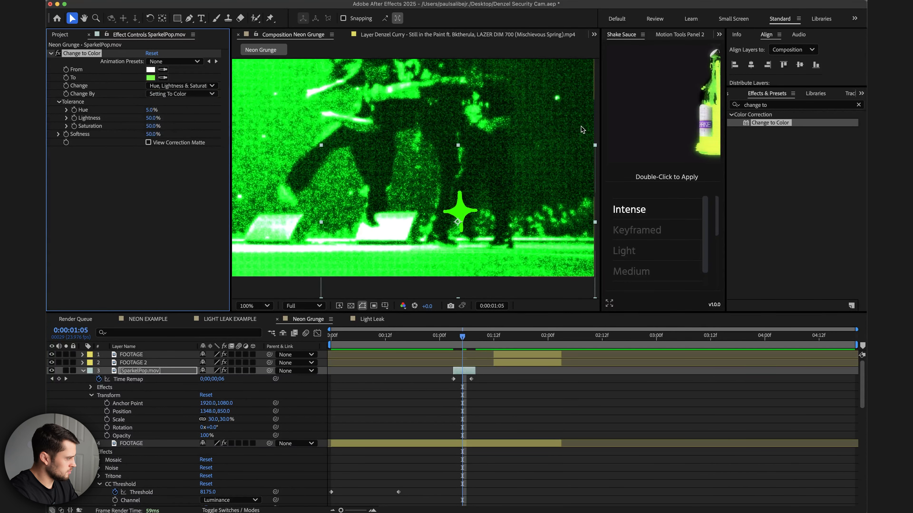
Search for the Glow effect and apply it to the SparkelPop layer.
{"action": "triple_click", "coordinate": [774, 107]}
{"action": "type", "text": "glow"}
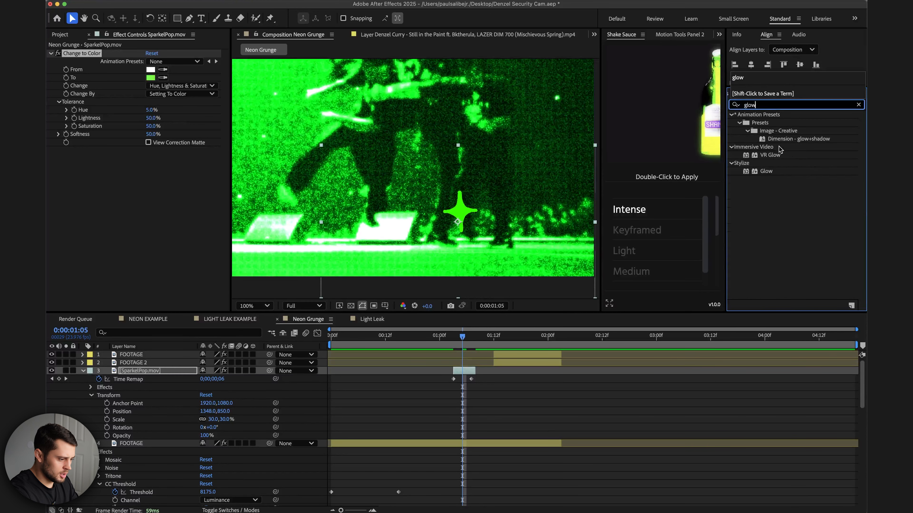
{"action": "left_click", "coordinate": [767, 172]}
{"action": "left_click_drag", "start_coordinate": [768, 172], "coordinate": [153, 185]}
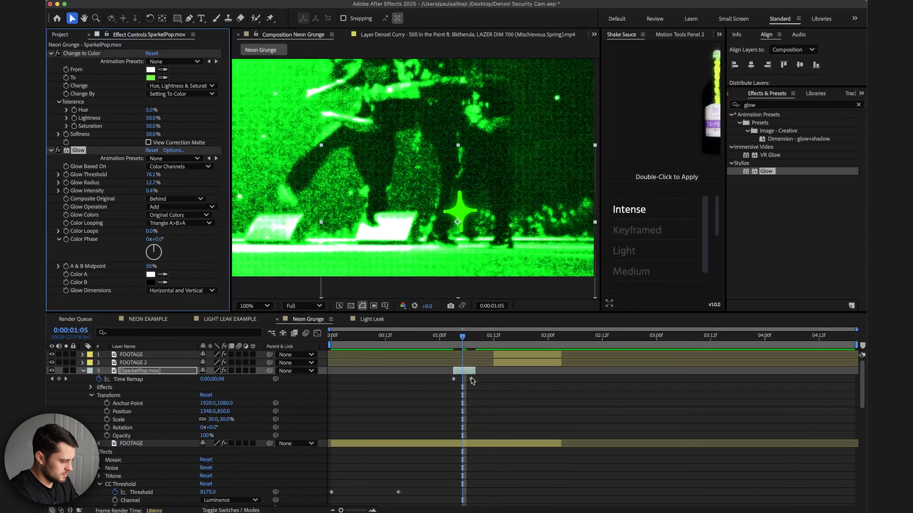
Preview the sparkle from its start and set the viewer zoom to fit.
{"action": "left_click", "coordinate": [455, 336]}
{"action": "key", "text": "space"}
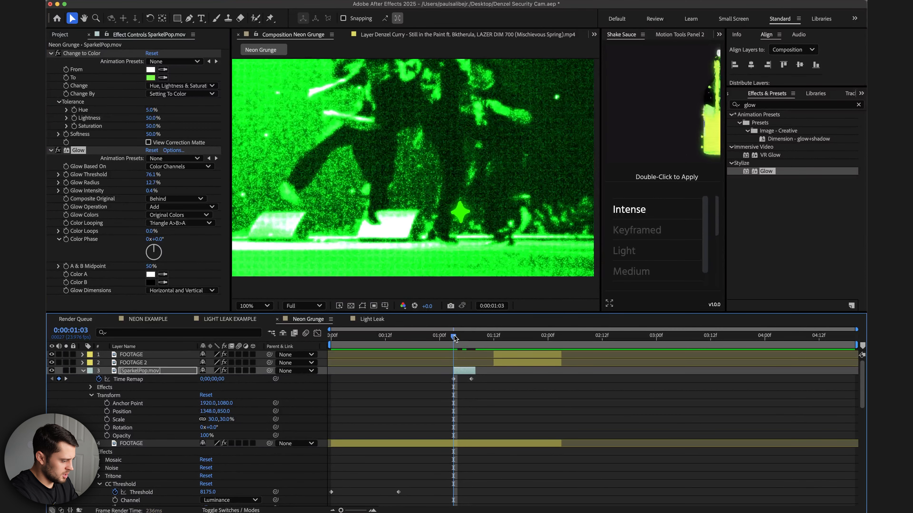
{"action": "key", "text": "space"}
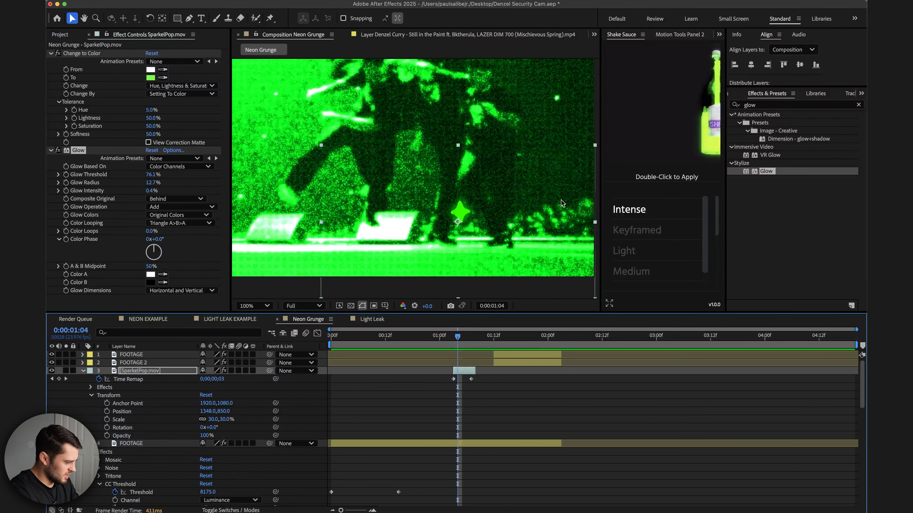
{"action": "left_click", "coordinate": [267, 308]}
{"action": "left_click", "coordinate": [259, 319]}
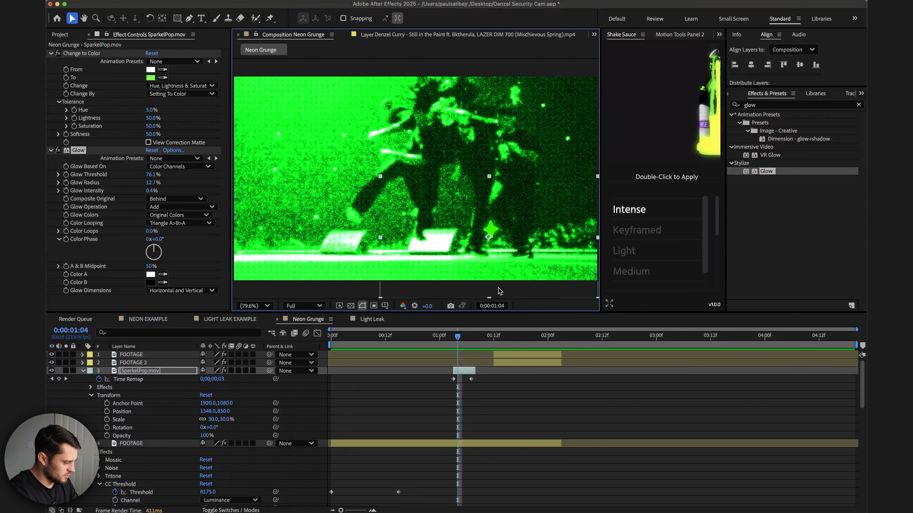
Select the FOOTAGE layer, lower its Tritone Blend With Original to 50%, and preview the result.
{"action": "left_click", "coordinate": [434, 446]}
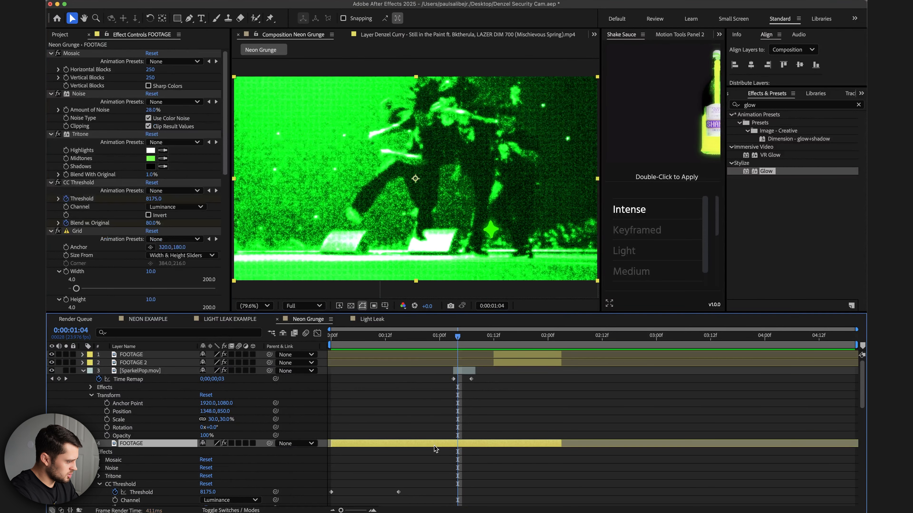
{"action": "left_click_drag", "start_coordinate": [149, 174], "coordinate": [166, 175]}
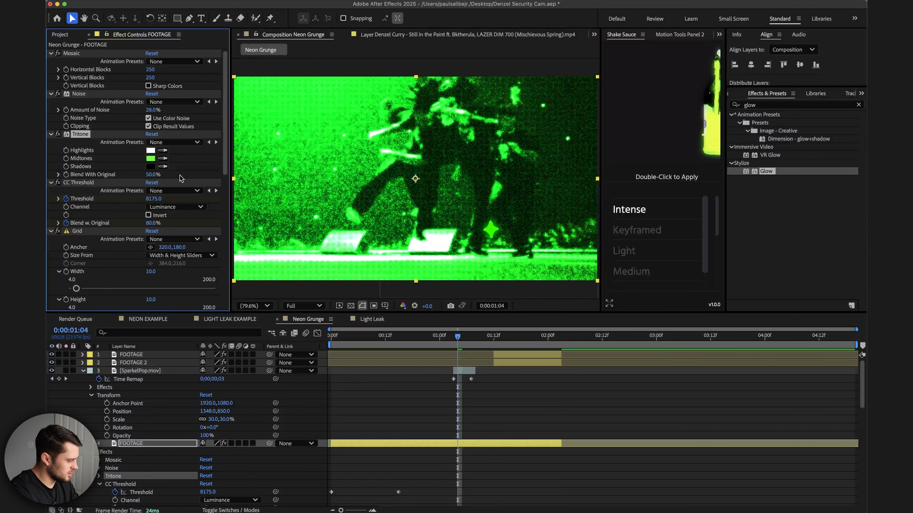
{"action": "scroll", "coordinate": [220, 264], "scroll_direction": "down", "scroll_amount": 10}
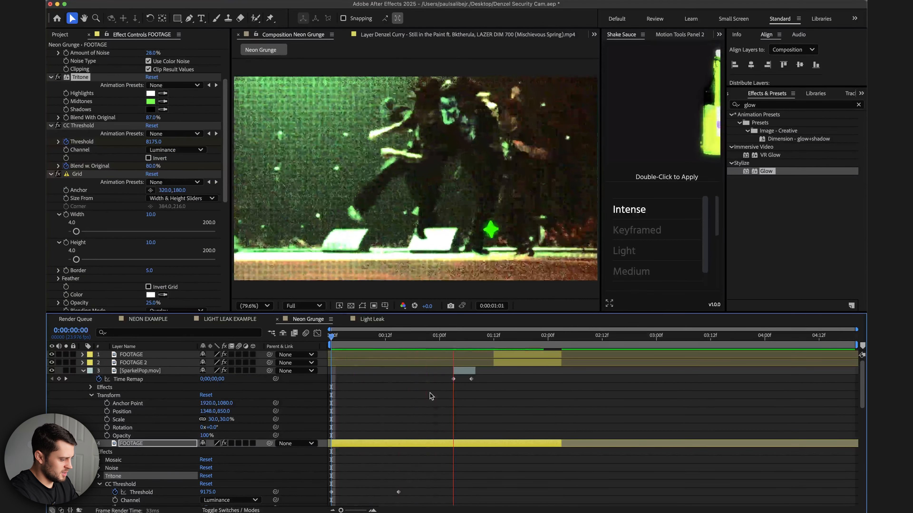
{"action": "key", "text": "space"}
{"action": "left_click", "coordinate": [463, 339]}
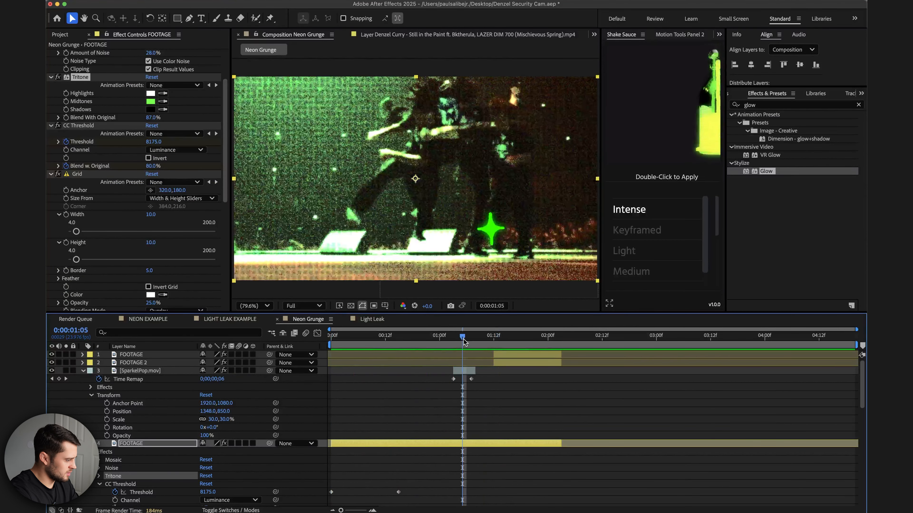
Adjust the keyframed CC Threshold value on the FOOTAGE layer at the current frame and preview it.
{"action": "left_click_drag", "start_coordinate": [157, 142], "coordinate": [154, 142]}
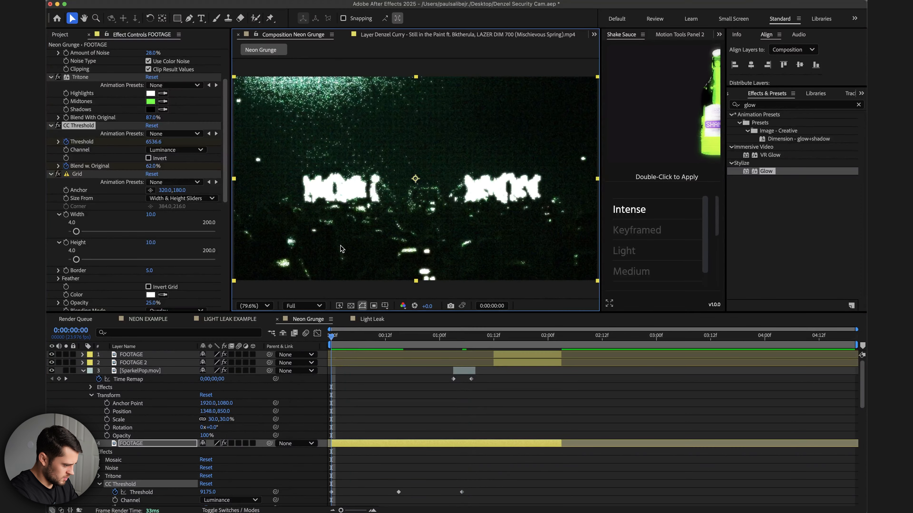
{"action": "scroll", "coordinate": [339, 245], "scroll_direction": "down", "scroll_amount": 1}
{"action": "key", "text": "space"}
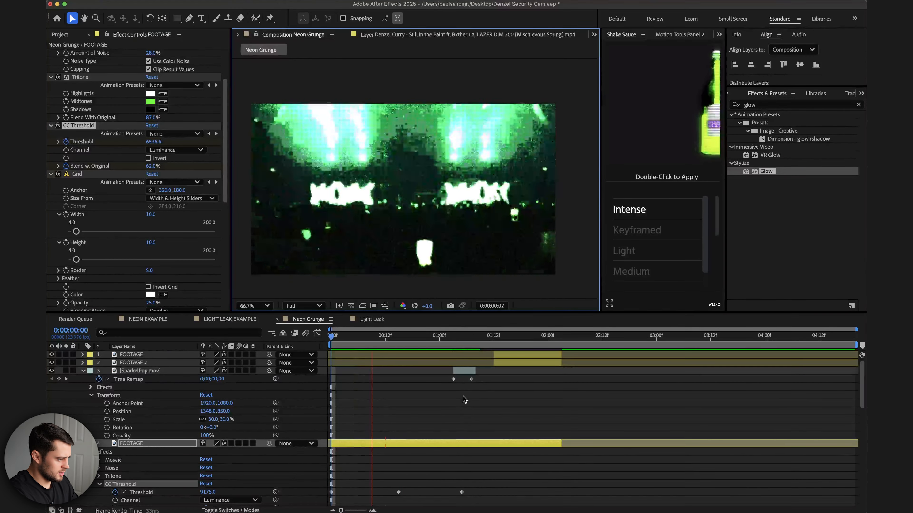
{"action": "key", "text": "space"}
{"action": "left_click", "coordinate": [466, 347]}
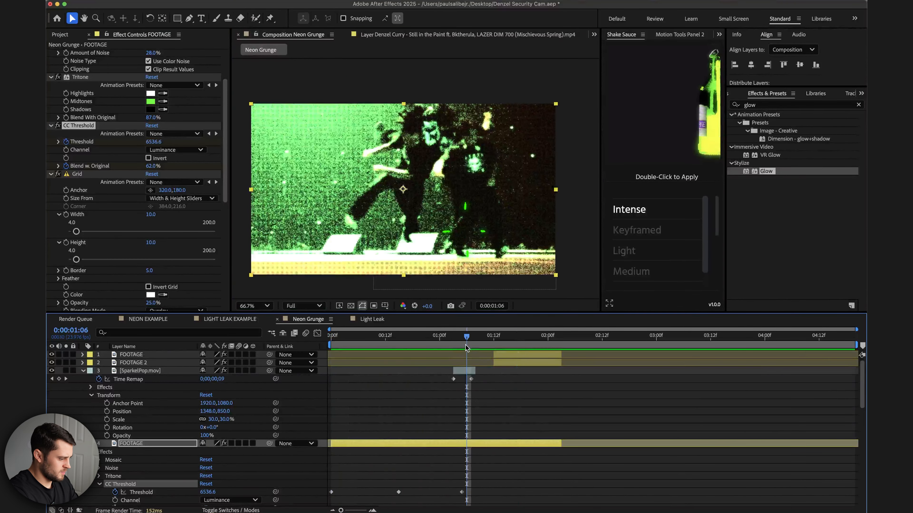
Duplicate the SparkelPop layer, offset the copy slightly in time, and move it to the right in the frame.
{"action": "left_click", "coordinate": [466, 371]}
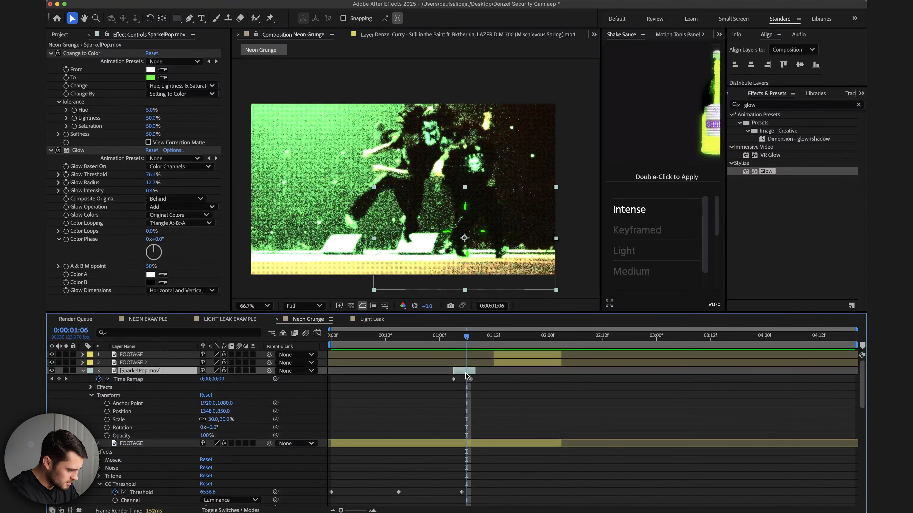
{"action": "key", "text": "super+d"}
{"action": "left_click_drag", "start_coordinate": [468, 373], "coordinate": [470, 373]}
{"action": "left_click_drag", "start_coordinate": [476, 233], "coordinate": [506, 226]}
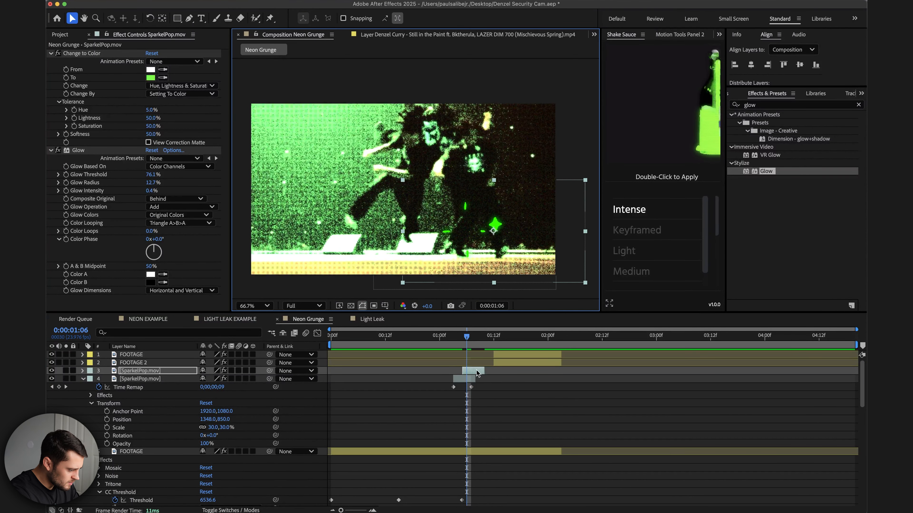
{"action": "mouse_move", "coordinate": [473, 373]}
{"action": "left_mouse_down"}
{"action": "mouse_move", "coordinate": [457, 373]}
{"action": "mouse_move", "coordinate": [470, 374]}
{"action": "left_mouse_up"}
Duplicate the sparkle twice more and reposition the copies to scatter sparkles around the frame.
{"action": "key", "text": "super+d"}
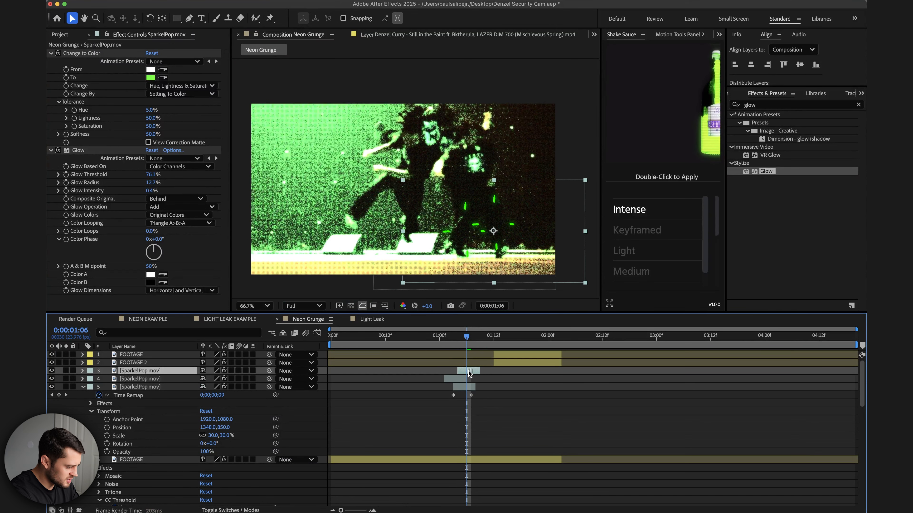
{"action": "key", "text": "super+d"}
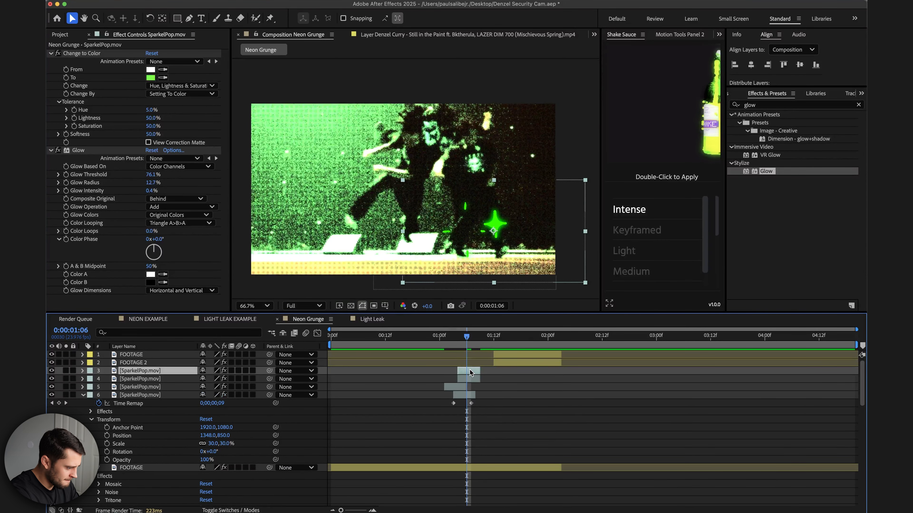
{"action": "left_click_drag", "start_coordinate": [502, 233], "coordinate": [444, 229]}
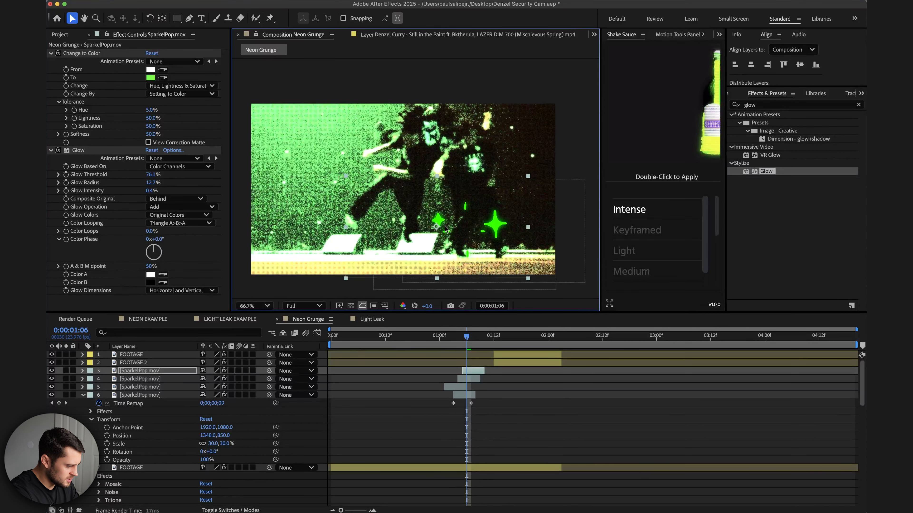
{"action": "left_click", "coordinate": [494, 227]}
{"action": "left_click_drag", "start_coordinate": [494, 226], "coordinate": [485, 272]}
Scrub and play through the composition to review the staggered sparkles.
{"action": "left_click_drag", "start_coordinate": [445, 337], "coordinate": [413, 337]}
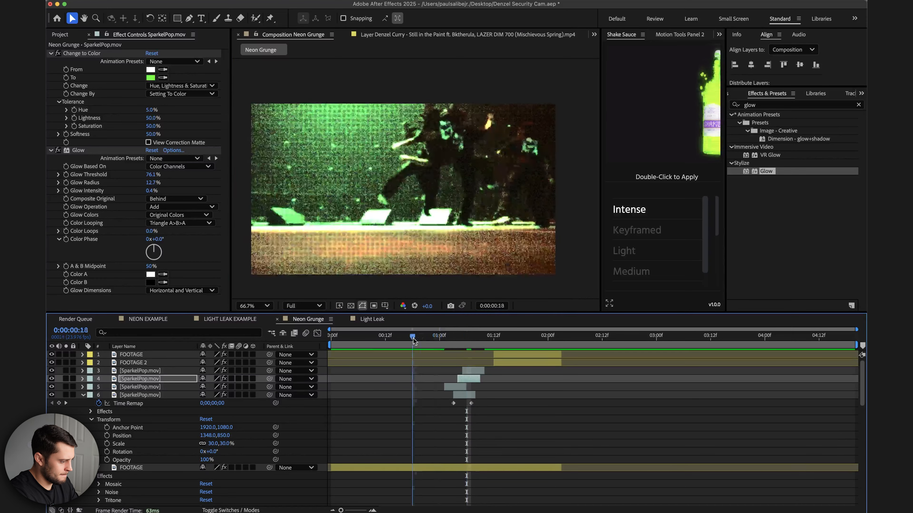
{"action": "key", "text": "space"}
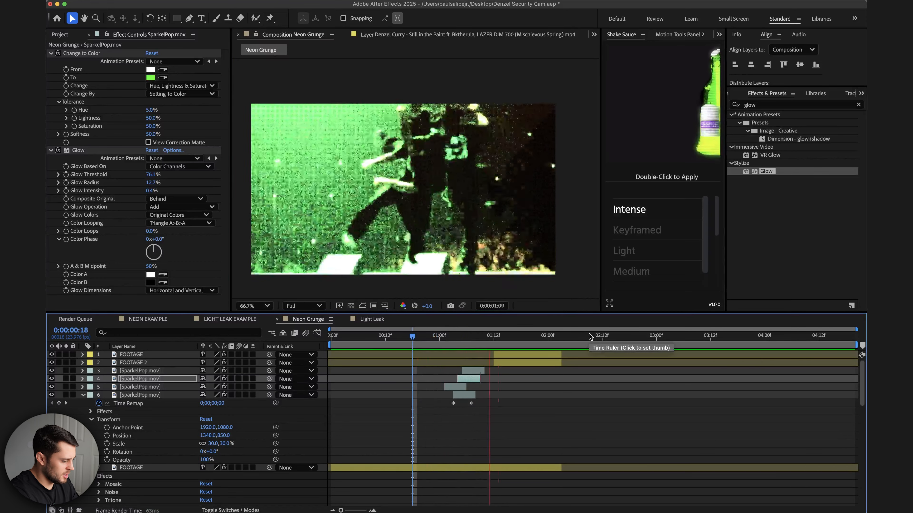
{"action": "left_click", "coordinate": [436, 338]}
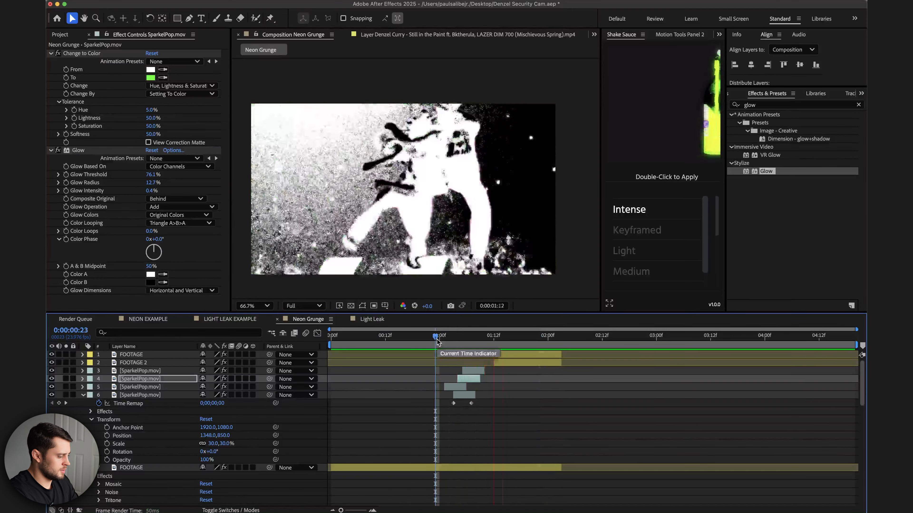
{"action": "left_click_drag", "start_coordinate": [435, 336], "coordinate": [475, 338]}
{"action": "key", "text": "space"}
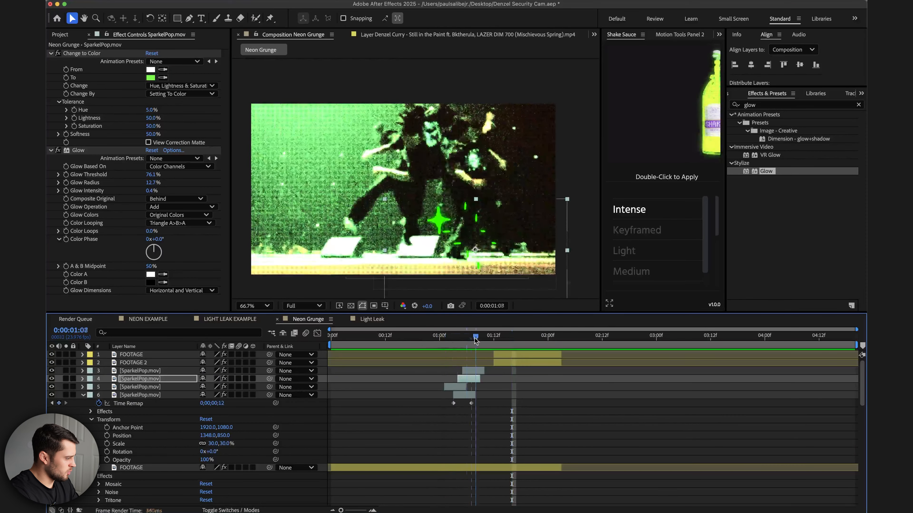
Add the CrazySquare.mov clip from the Arrows, Scribbles & Lines folder into the composition and preview it.
{"action": "left_click", "coordinate": [60, 35]}
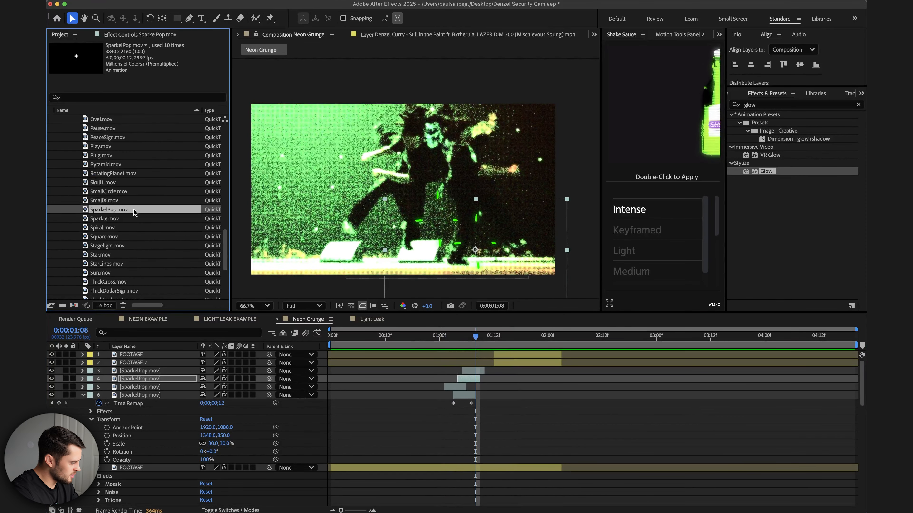
{"action": "scroll", "coordinate": [134, 209], "scroll_direction": "up", "scroll_amount": 15}
{"action": "left_click", "coordinate": [119, 147]}
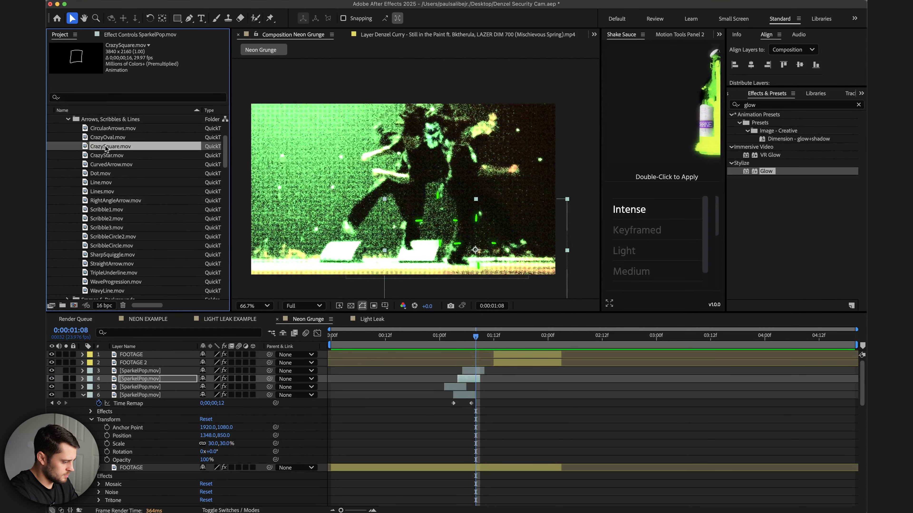
{"action": "left_click_drag", "start_coordinate": [415, 347], "coordinate": [456, 372]}
{"action": "left_click", "coordinate": [438, 344]}
{"action": "key", "text": "space"}
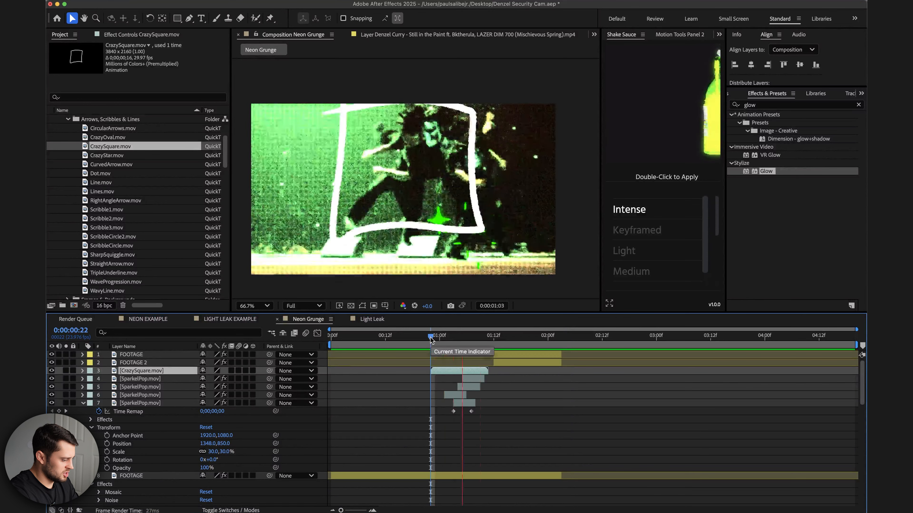
Copy the Change to Color and Glow effects from a SparkelPop layer onto the CrazySquare layer.
{"action": "left_click", "coordinate": [469, 378]}
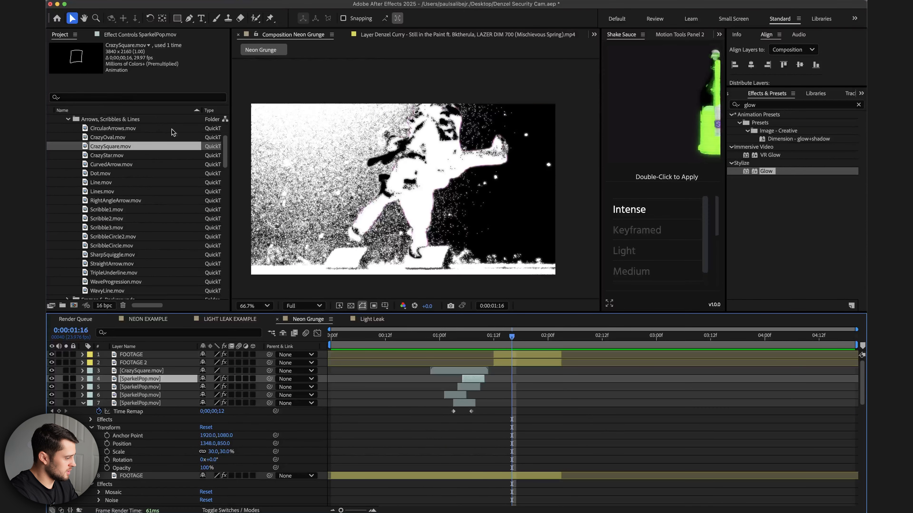
{"action": "left_click", "coordinate": [133, 37]}
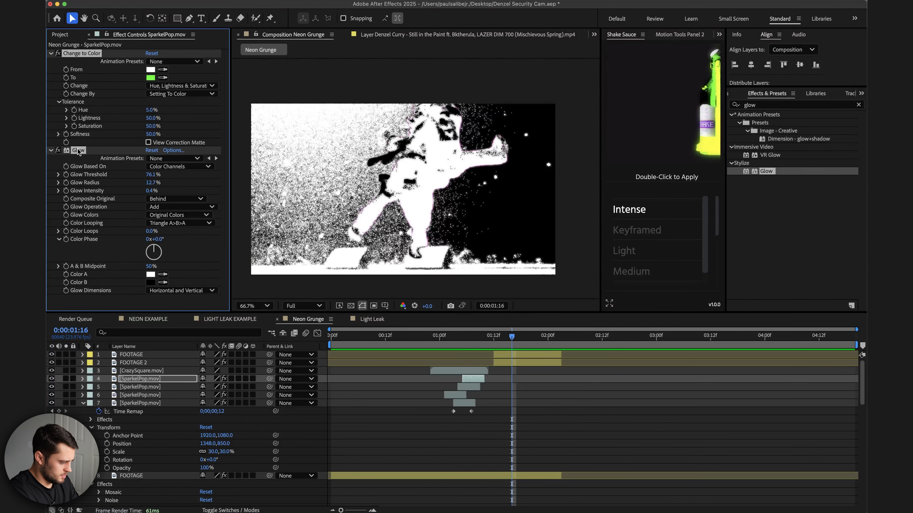
{"action": "left_click", "coordinate": [473, 374]}
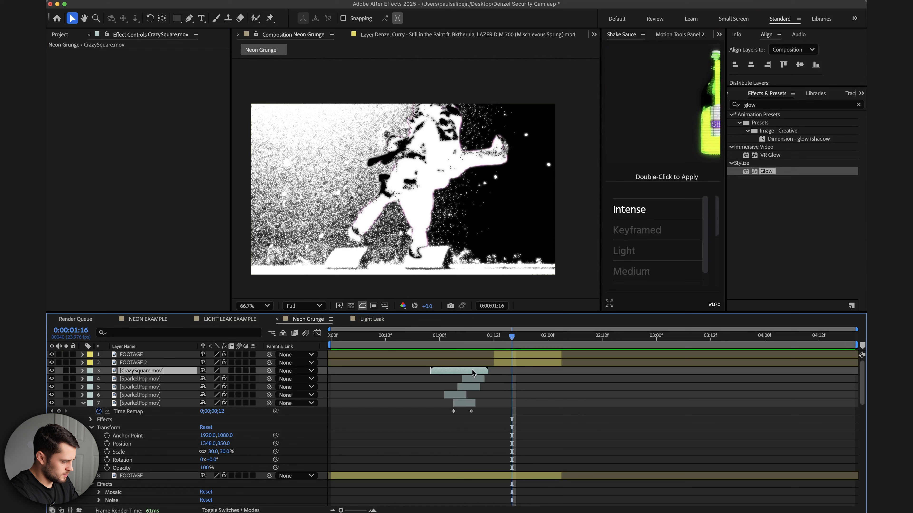
{"action": "left_click", "coordinate": [452, 337]}
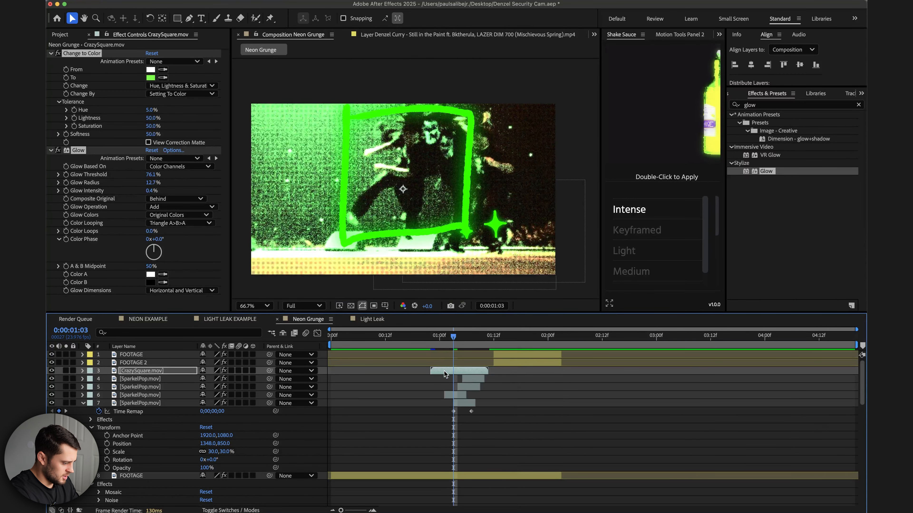
{"action": "left_click", "coordinate": [456, 373]}
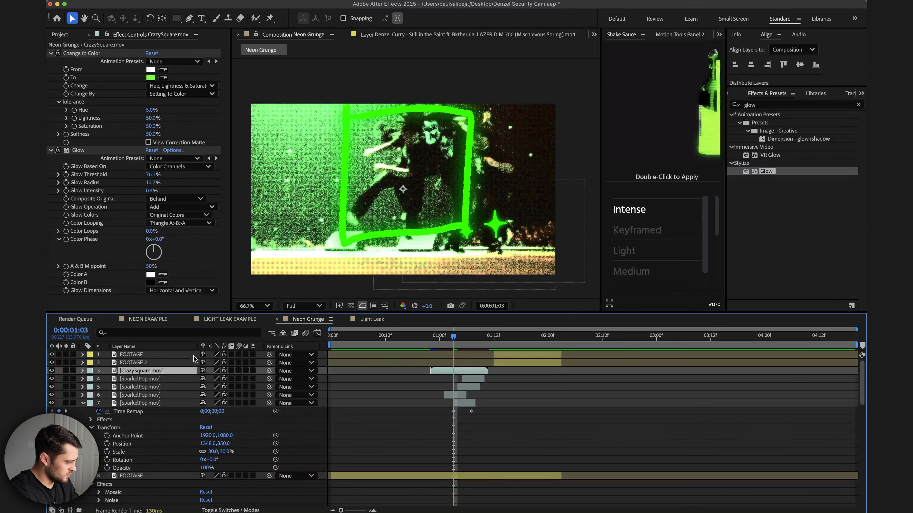
Move the CrazySquare layer to the top of the stack and shift it later to about 1:12.
{"action": "left_click_drag", "start_coordinate": [140, 373], "coordinate": [144, 352]}
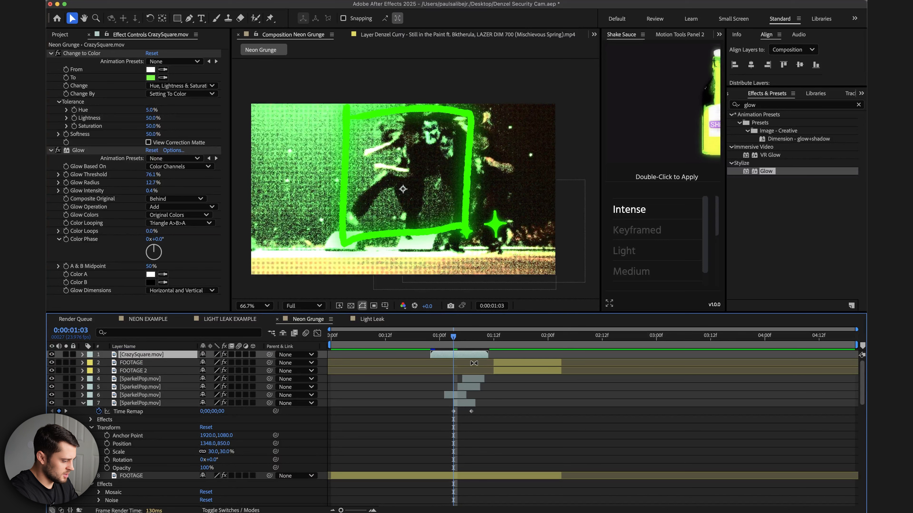
{"action": "left_click_drag", "start_coordinate": [476, 356], "coordinate": [505, 356]}
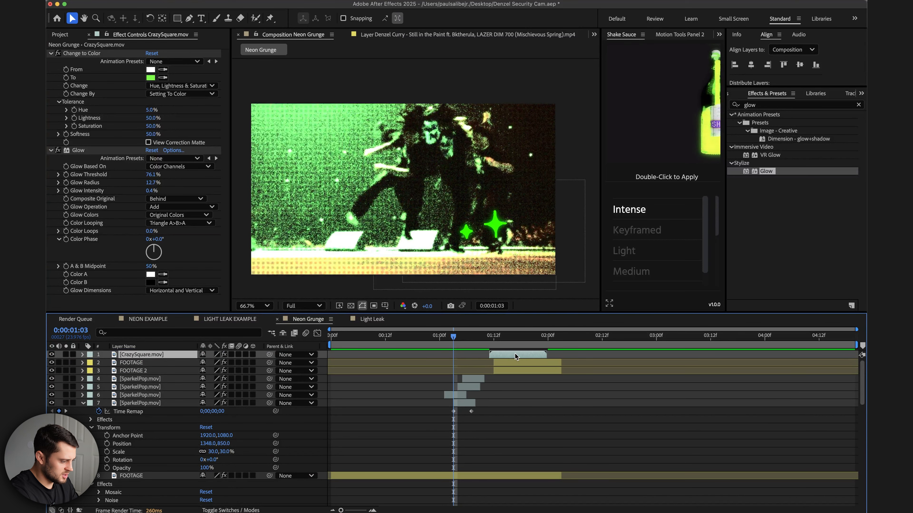
Enable Time Remapping on the CrazySquare layer.
{"action": "right_click", "coordinate": [515, 357]}
{"action": "left_click", "coordinate": [498, 335]}
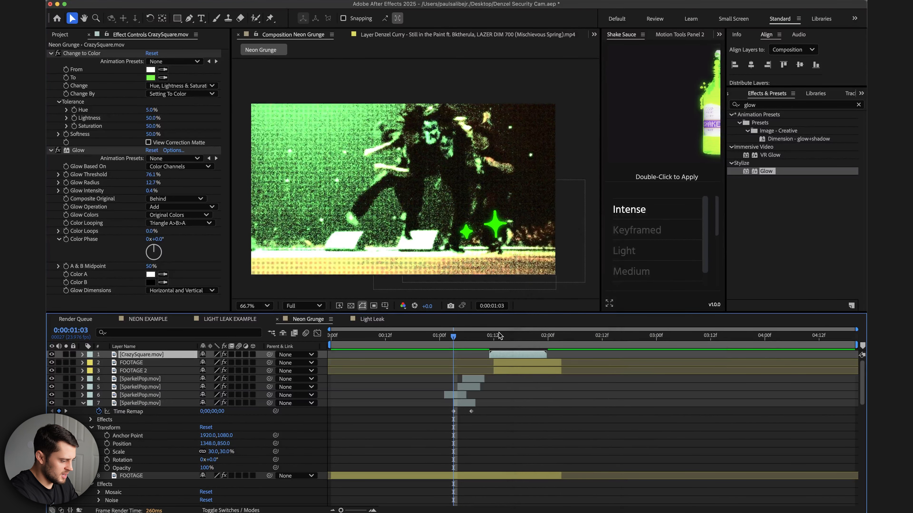
{"action": "left_click", "coordinate": [502, 335]}
{"action": "right_click", "coordinate": [514, 355]}
{"action": "mouse_move", "coordinate": [539, 274]}
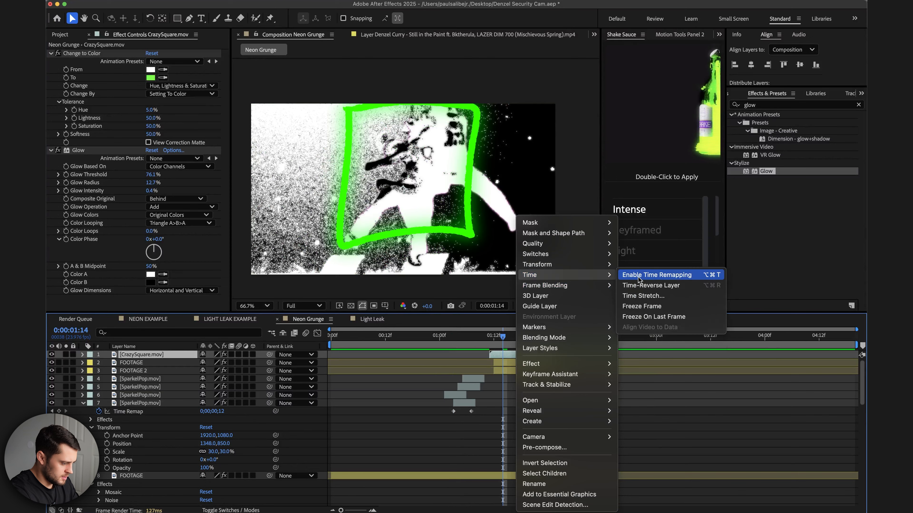
{"action": "left_click", "coordinate": [638, 275]}
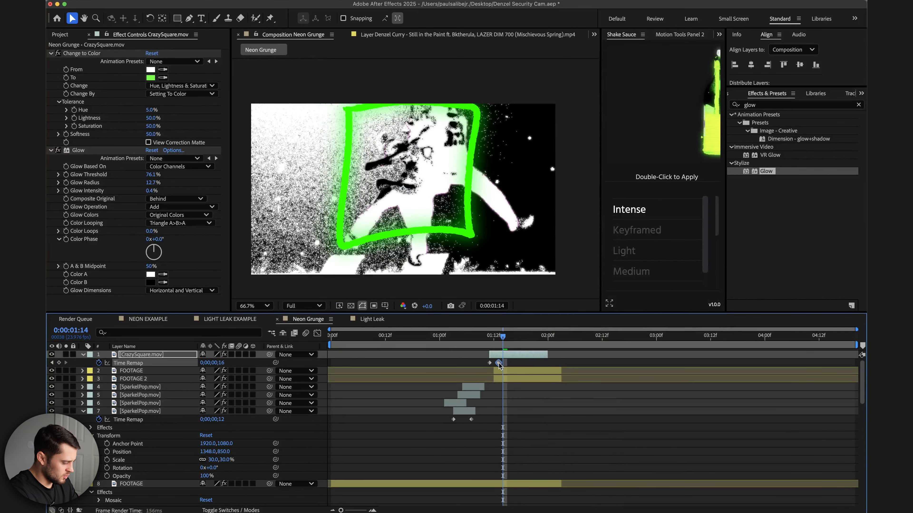
Adjust the last Time Remap keyframe and add a loopOutDuration cycle expression to CrazySquare's Time Remap.
{"action": "left_click_drag", "start_coordinate": [498, 363], "coordinate": [503, 363]}
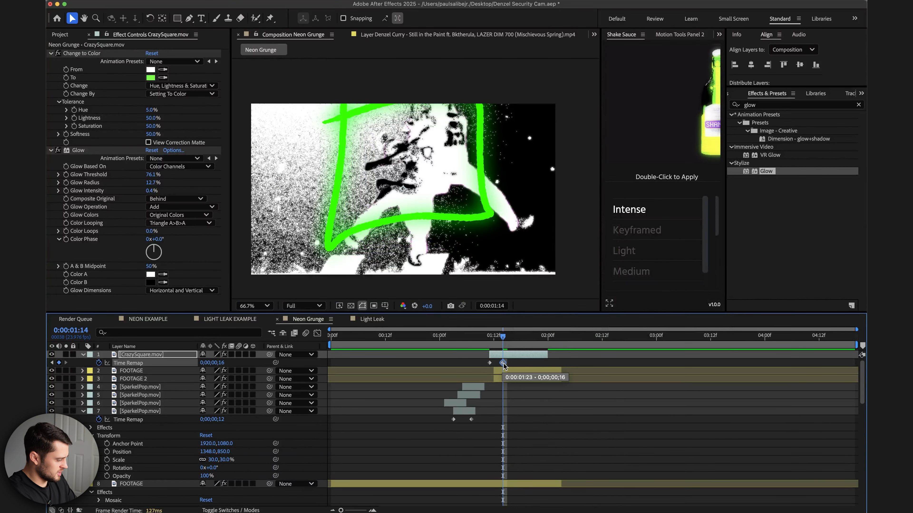
{"action": "left_click", "coordinate": [100, 363], "text": "alt"}
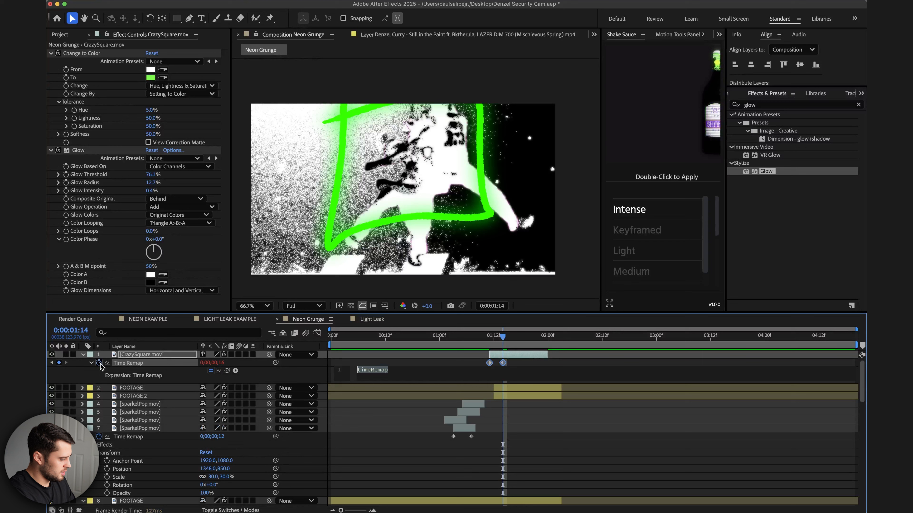
{"action": "left_click", "coordinate": [236, 371]}
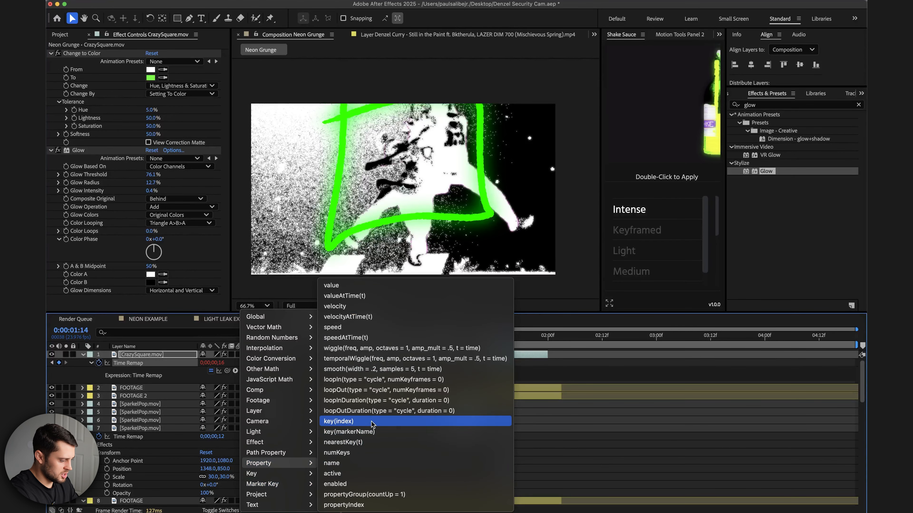
{"action": "left_click", "coordinate": [388, 410]}
Extend the CrazySquare layer's out point to about 3:00 and preview the looping scribble.
{"action": "left_click_drag", "start_coordinate": [549, 358], "coordinate": [650, 357]}
{"action": "key", "text": "space"}
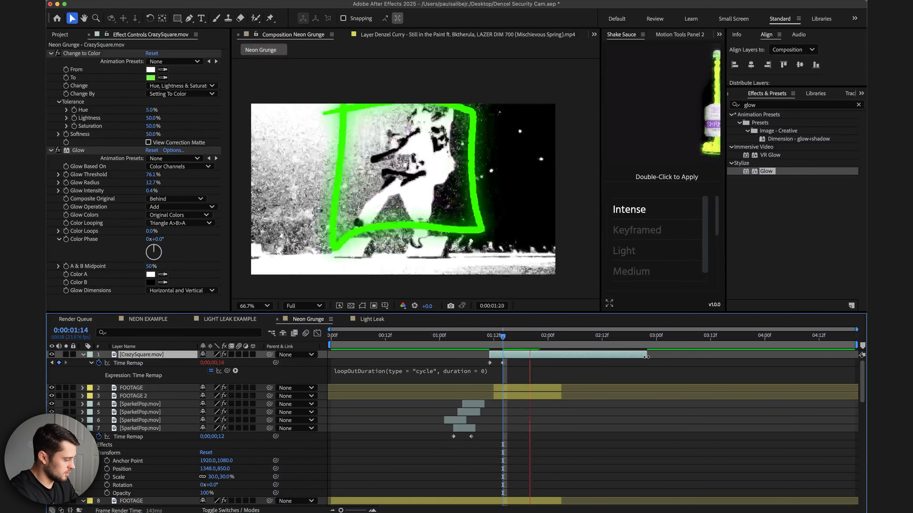
{"action": "key", "text": "space"}
Scale the CrazySquare layer down to about 26%.
{"action": "left_click", "coordinate": [82, 355]}
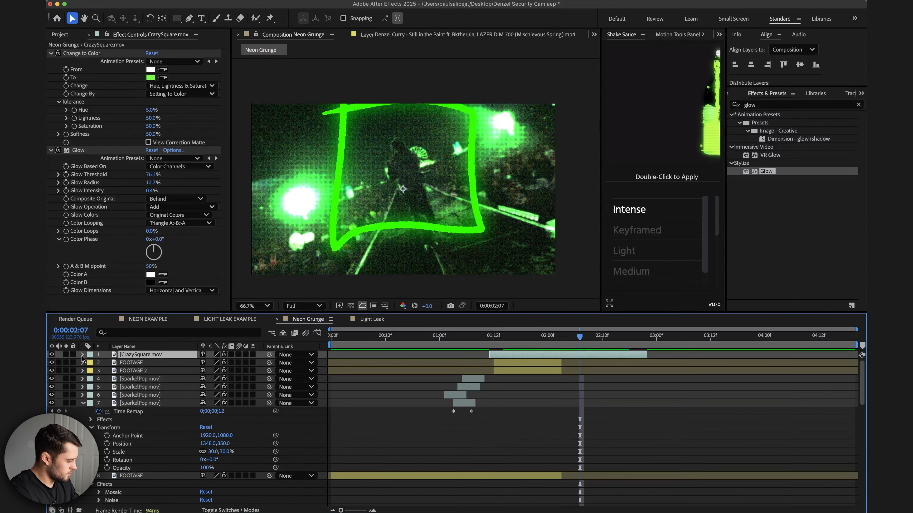
{"action": "left_click", "coordinate": [82, 355]}
{"action": "left_click", "coordinate": [90, 396]}
{"action": "scroll", "coordinate": [217, 420], "scroll_direction": "down", "scroll_amount": 2}
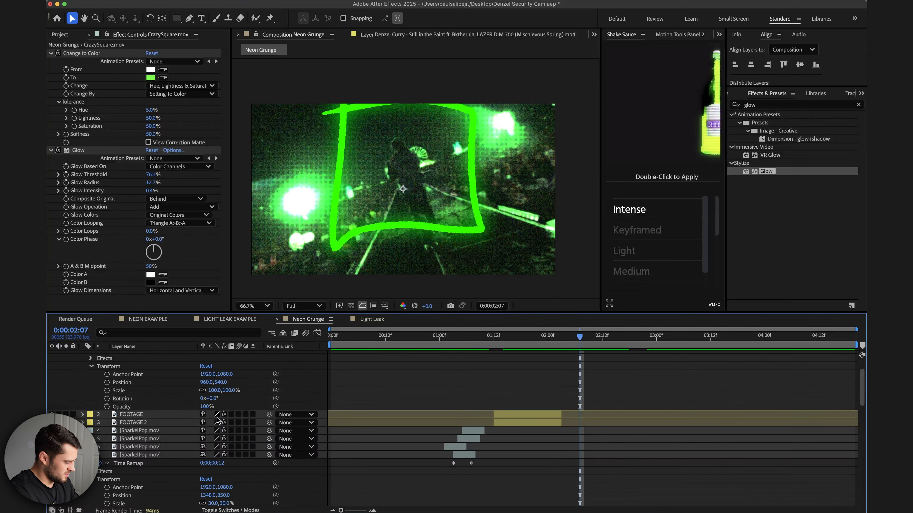
{"action": "left_click_drag", "start_coordinate": [230, 390], "coordinate": [204, 391]}
Nudge the CrazySquare layer about a frame later in the timeline.
{"action": "scroll", "coordinate": [563, 400], "scroll_direction": "up", "scroll_amount": 1}
{"action": "scroll", "coordinate": [562, 400], "scroll_direction": "up", "scroll_amount": 2}
{"action": "left_click_drag", "start_coordinate": [496, 340], "coordinate": [489, 339]}
{"action": "key", "text": "="}
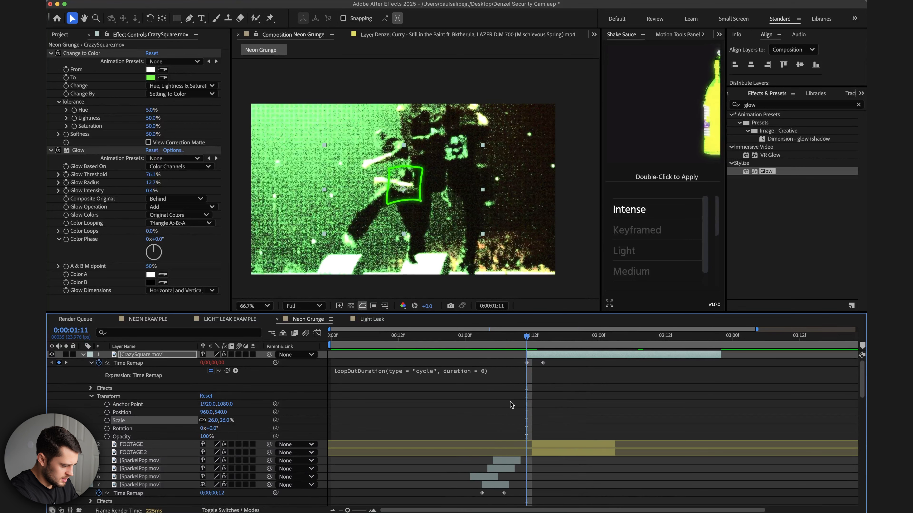
{"action": "left_click_drag", "start_coordinate": [538, 358], "coordinate": [542, 356]}
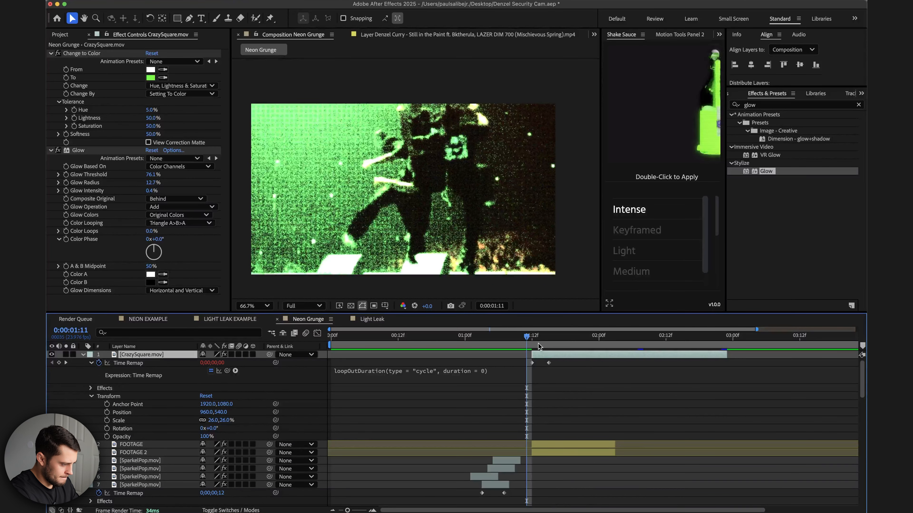
{"action": "key", "text": "Page_Down"}
{"action": "scroll", "coordinate": [560, 396], "scroll_direction": "right", "scroll_amount": 3}
Place the square over the performer's head, set a Position keyframe, and reposition it a few frames later.
{"action": "left_click_drag", "start_coordinate": [435, 204], "coordinate": [479, 144]}
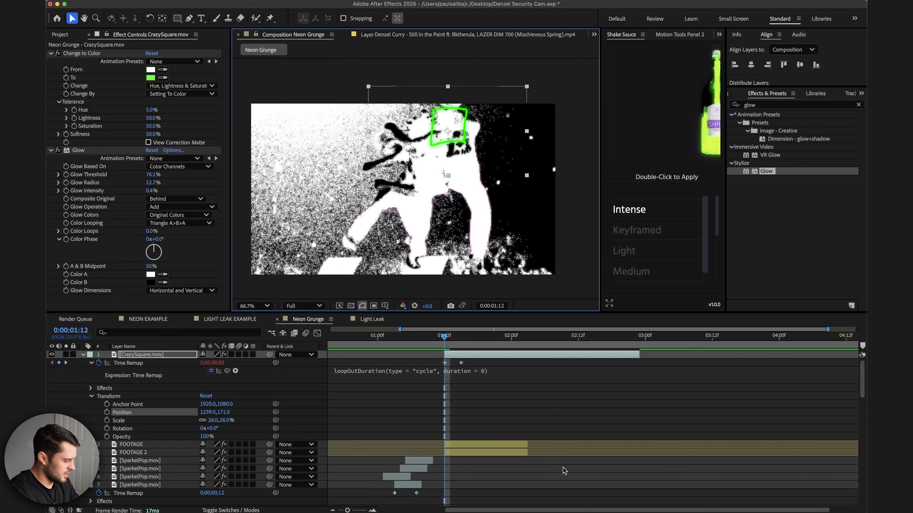
{"action": "left_click", "coordinate": [107, 412]}
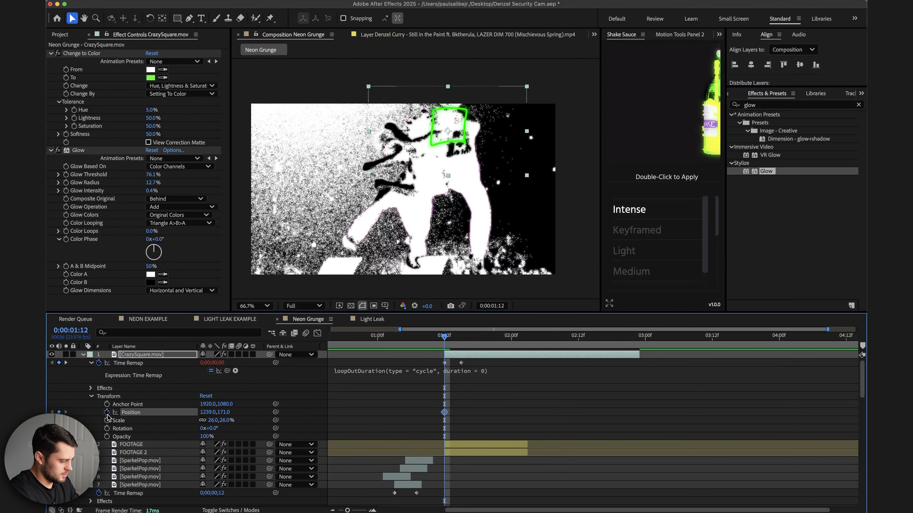
{"action": "key", "text": "Page_Down"}
{"action": "key", "text": "Page_Down"}
{"action": "key", "text": "Page_Down"}
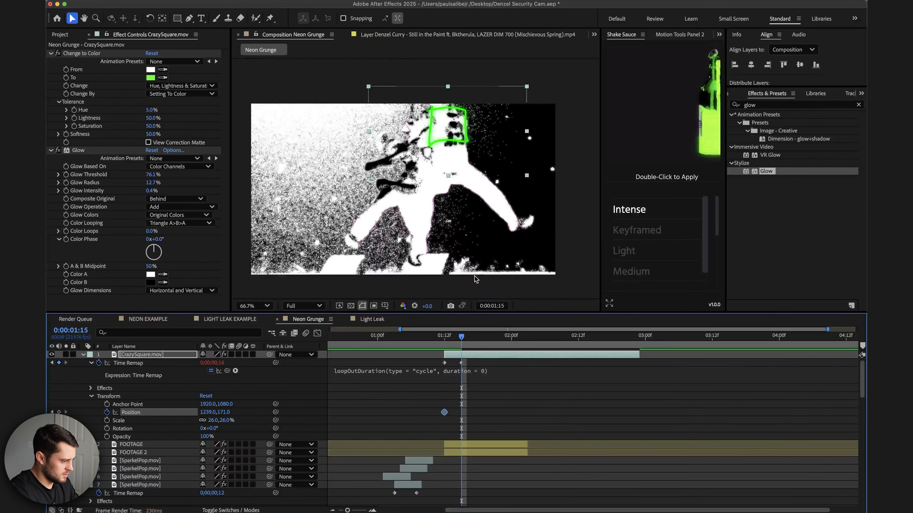
{"action": "left_click_drag", "start_coordinate": [439, 120], "coordinate": [421, 116]}
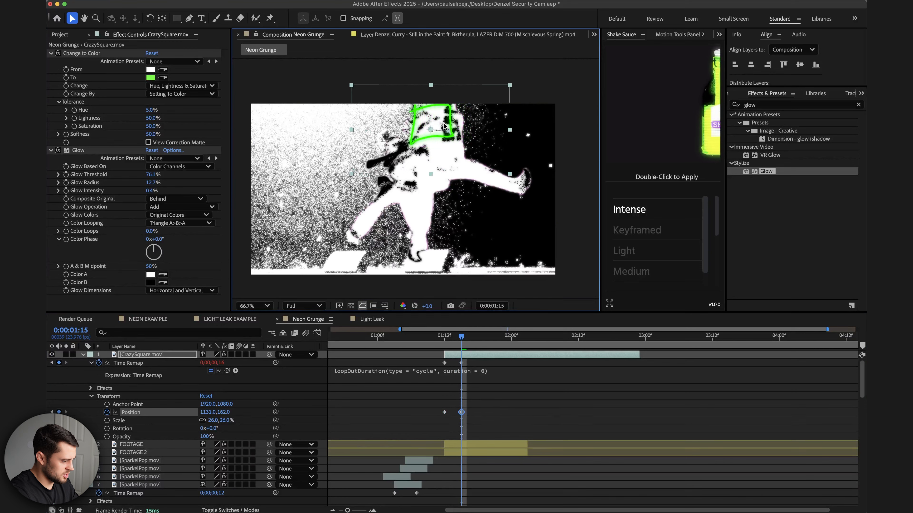
Keep keyframing the square's Position frame by frame so it tracks the head through about 2:03.
{"action": "key", "text": "Page_Down"}
{"action": "key", "text": "Page_Down"}
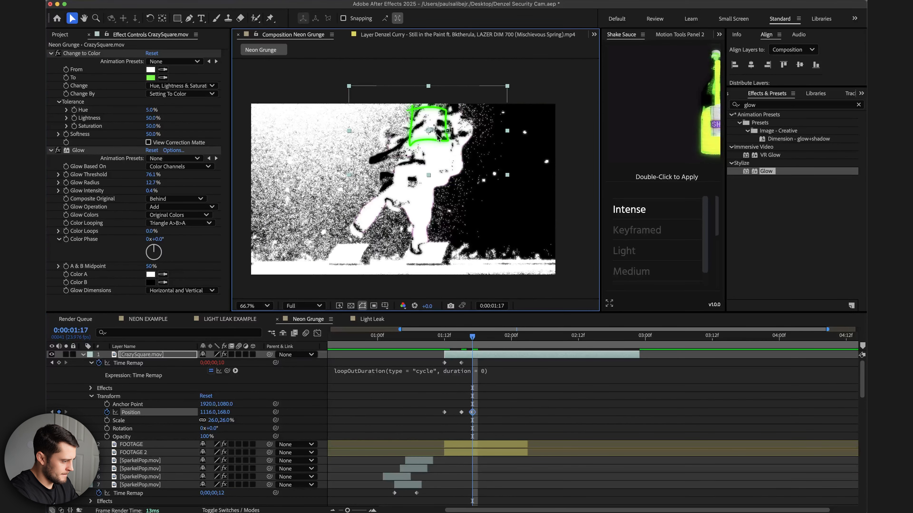
{"action": "key", "text": "Page_Down"}
{"action": "key", "text": "Page_Down"}
{"action": "left_click_drag", "start_coordinate": [440, 138], "coordinate": [439, 169]}
{"action": "key", "text": "Page_Down"}
{"action": "key", "text": "Page_Down"}
{"action": "key", "text": "Page_Down"}
{"action": "key", "text": "Page_Down"}
{"action": "key", "text": "Page_Down"}
{"action": "key", "text": "Page_Down"}
{"action": "key", "text": "Page_Down"}
{"action": "key", "text": "Page_Down"}
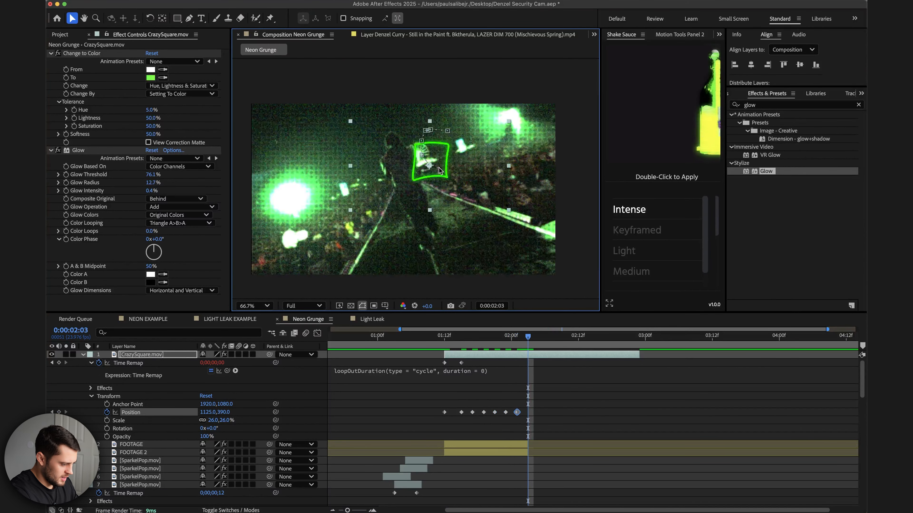
Trim the CrazySquare layer's out point to about 2:00.
{"action": "left_click_drag", "start_coordinate": [640, 361], "coordinate": [512, 341]}
{"action": "left_click", "coordinate": [517, 445]}
{"action": "scroll", "coordinate": [517, 445], "scroll_direction": "down", "scroll_amount": 2}
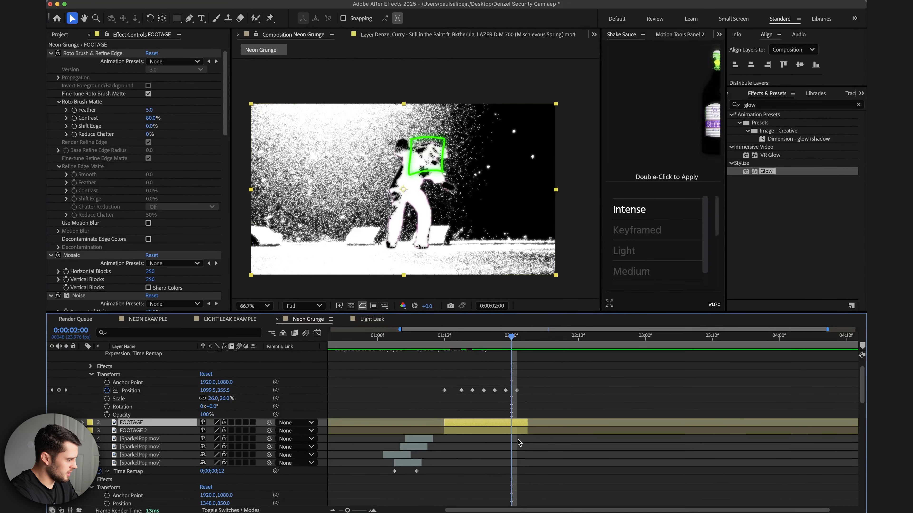
Browse the Arrows, Scribbles & Lines assets in the project to choose another overlay.
{"action": "left_click", "coordinate": [66, 37]}
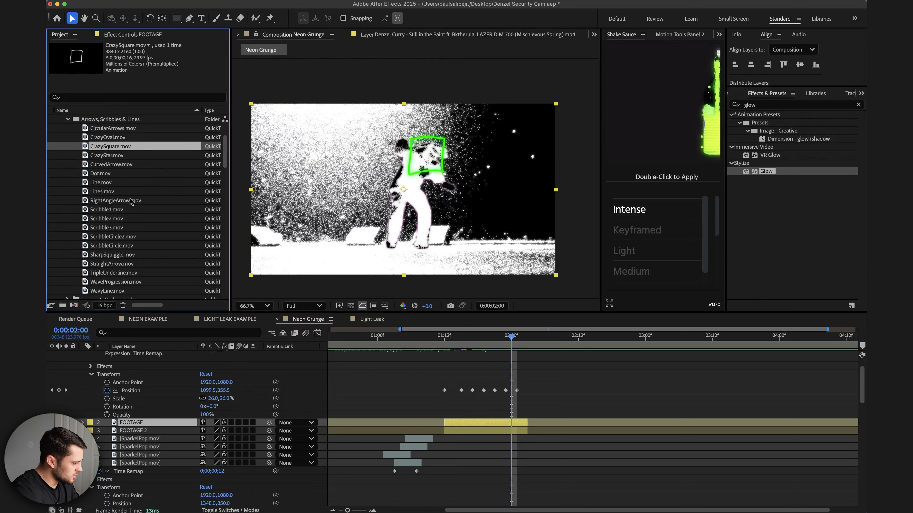
{"action": "left_click", "coordinate": [111, 210]}
{"action": "left_click", "coordinate": [111, 203]}
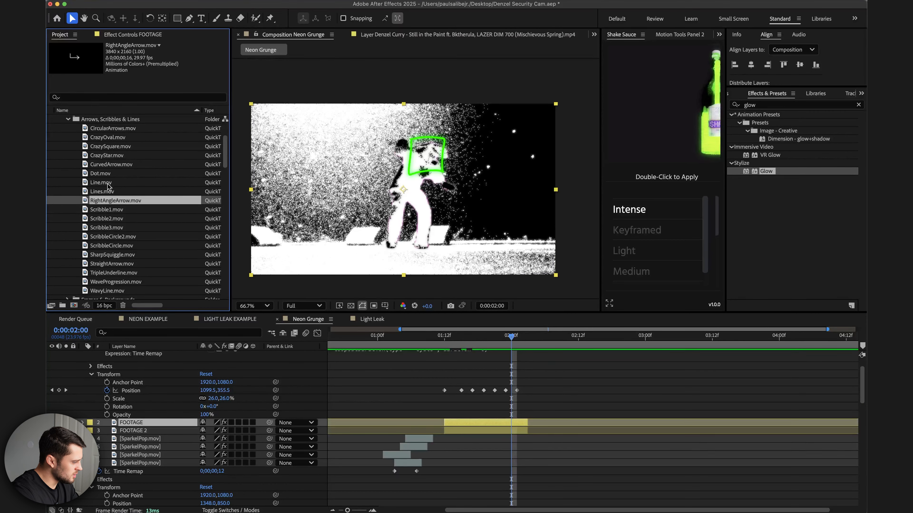
{"action": "left_click", "coordinate": [108, 218]}
{"action": "left_click", "coordinate": [109, 227]}
{"action": "left_click", "coordinate": [110, 234]}
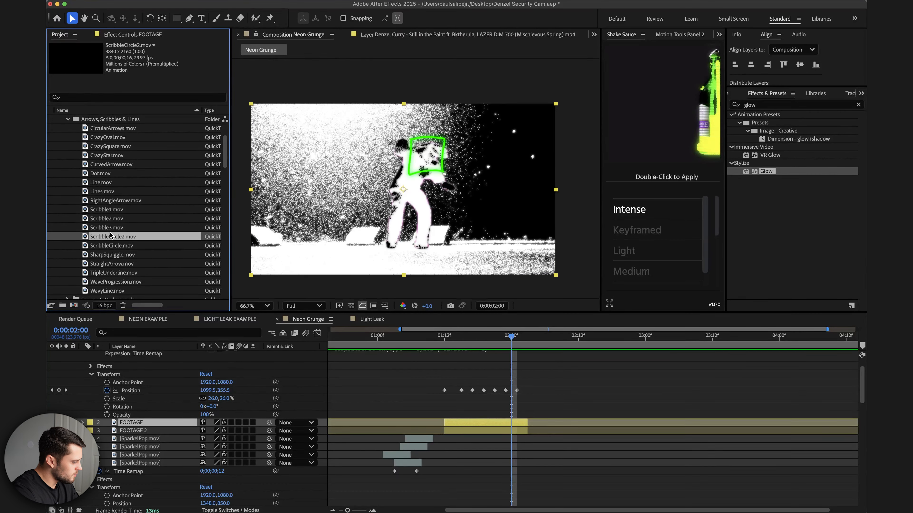
{"action": "left_click", "coordinate": [111, 245]}
{"action": "left_click", "coordinate": [113, 273]}
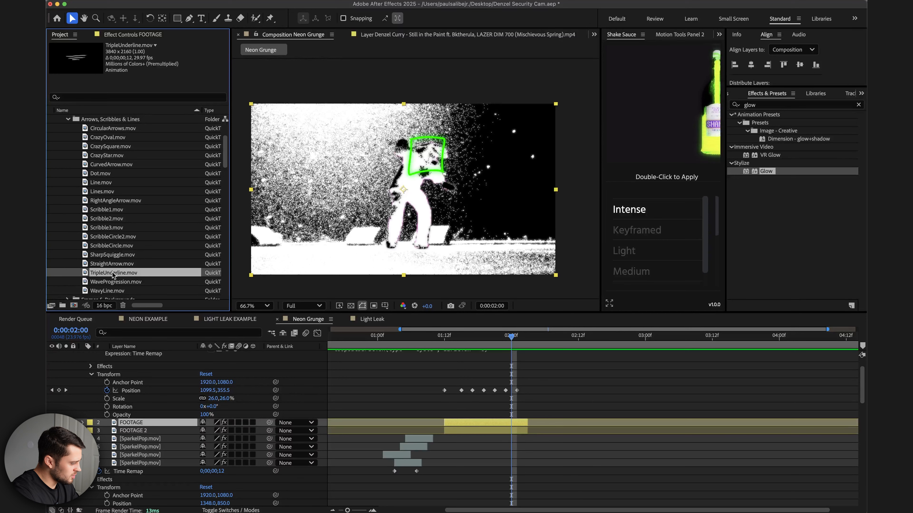
{"action": "left_click", "coordinate": [111, 265]}
{"action": "left_click", "coordinate": [106, 276]}
Add TripleUnderline.mov to the composition around 2:00 and paste the green color and glow effects onto it.
{"action": "mouse_move", "coordinate": [99, 276]}
{"action": "left_mouse_down"}
{"action": "mouse_move", "coordinate": [451, 412]}
{"action": "mouse_move", "coordinate": [540, 432]}
{"action": "left_mouse_up"}
{"action": "scroll", "coordinate": [516, 425], "scroll_direction": "up", "scroll_amount": 1}
{"action": "key", "text": "super+v"}
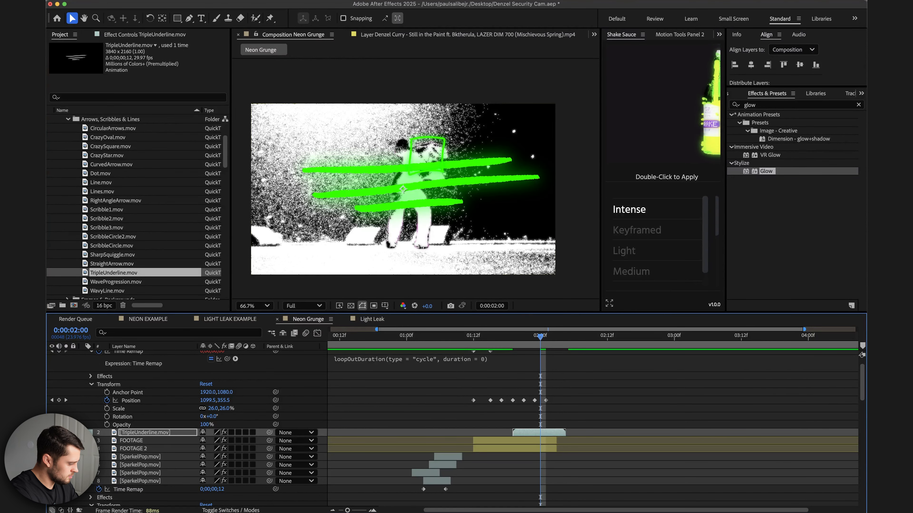
Scale TripleUnderline to about 48% and move it down under the performer's feet.
{"action": "left_click", "coordinate": [83, 433]}
{"action": "left_click", "coordinate": [91, 449]}
{"action": "left_click_drag", "start_coordinate": [231, 475], "coordinate": [208, 476]}
{"action": "left_click_drag", "start_coordinate": [428, 225], "coordinate": [435, 273]}
Shift the TripleUnderline layer slightly later and enable Time Remapping on it.
{"action": "left_click_drag", "start_coordinate": [507, 340], "coordinate": [537, 341]}
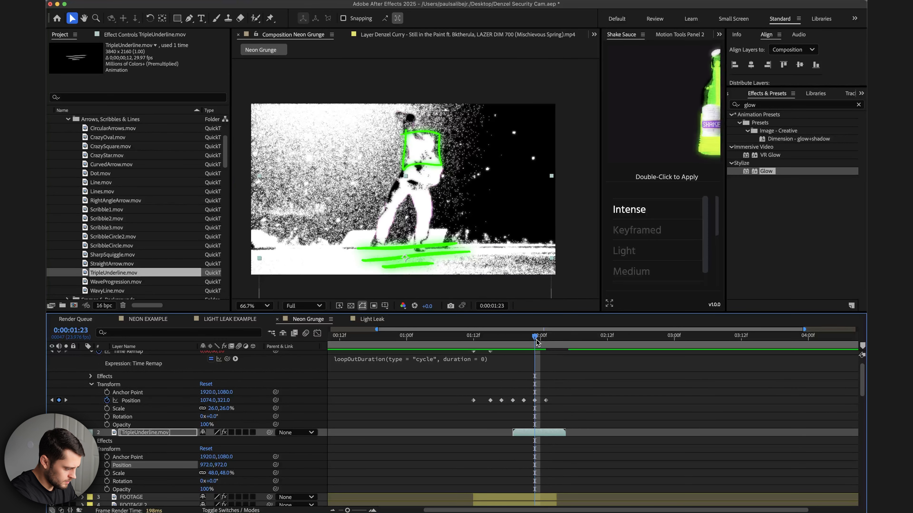
{"action": "left_click_drag", "start_coordinate": [516, 434], "coordinate": [535, 433]}
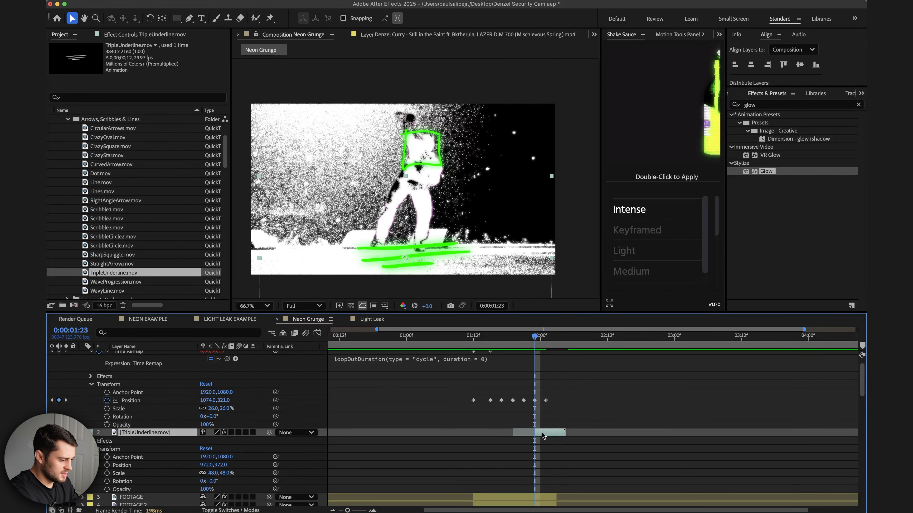
{"action": "right_click", "coordinate": [549, 435]}
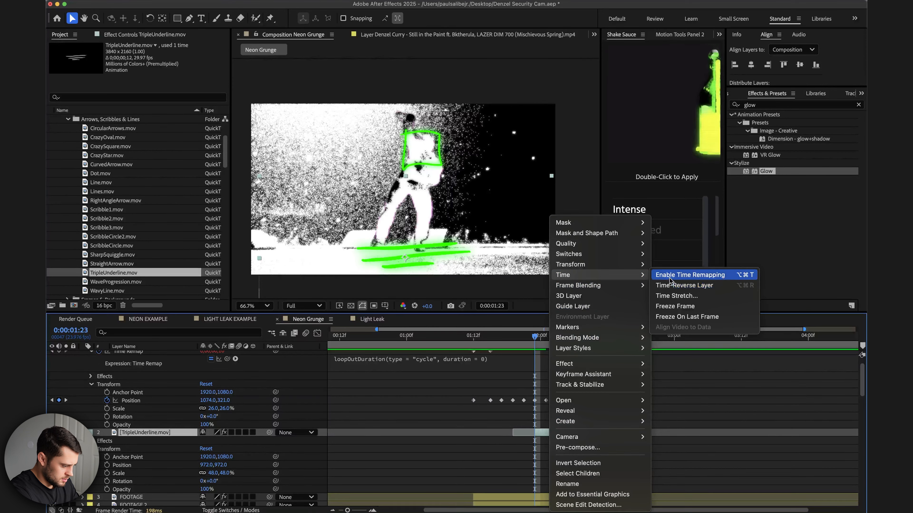
{"action": "left_click", "coordinate": [682, 275]}
{"action": "left_click_drag", "start_coordinate": [513, 441], "coordinate": [535, 441]}
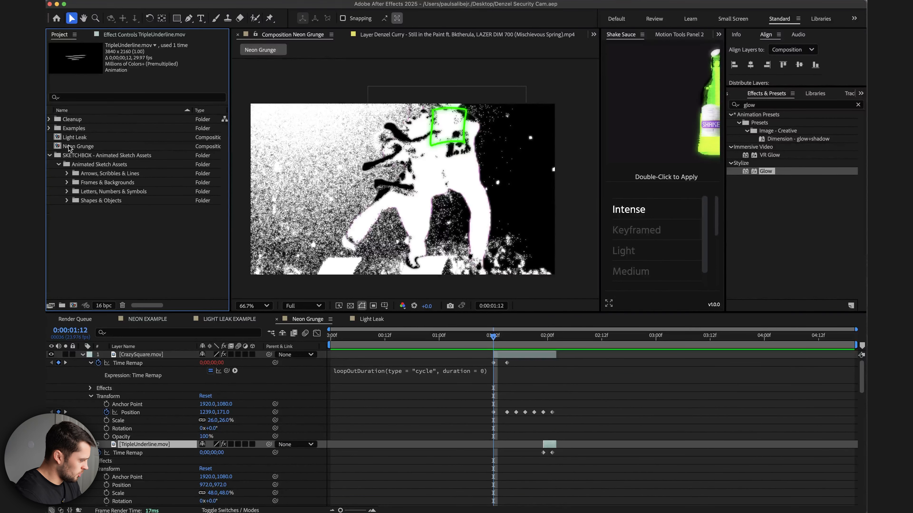
Add CornerFrame.mov from the Frames & Backgrounds folder to the top of the composition at about 1:12.
{"action": "left_click", "coordinate": [67, 183]}
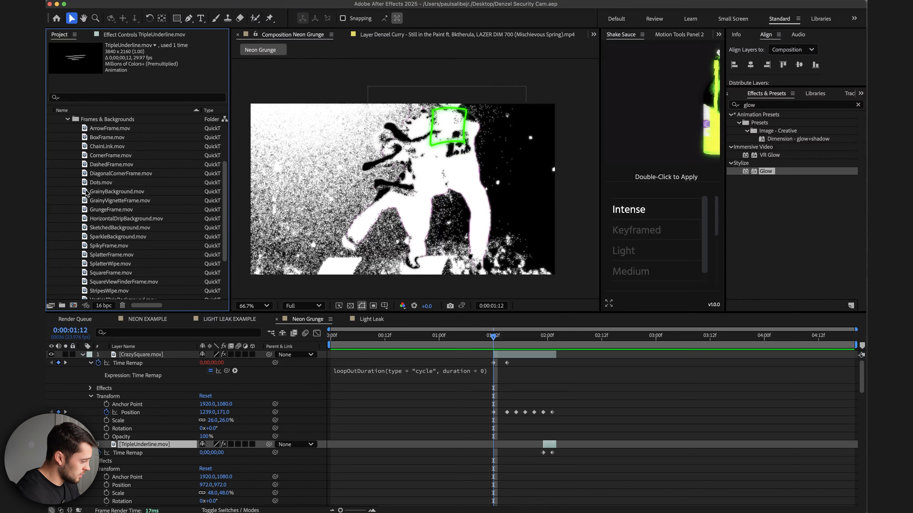
{"action": "left_click", "coordinate": [119, 158]}
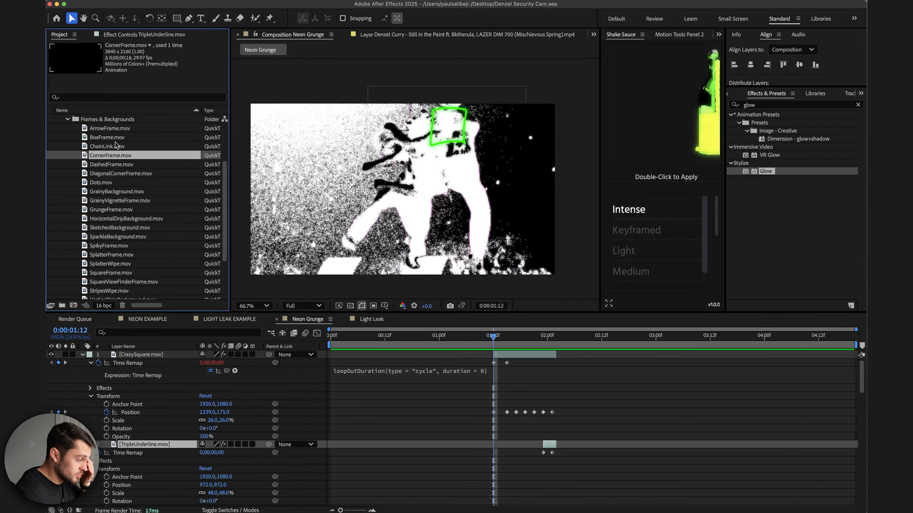
{"action": "left_click", "coordinate": [110, 167]}
{"action": "key", "text": "Up"}
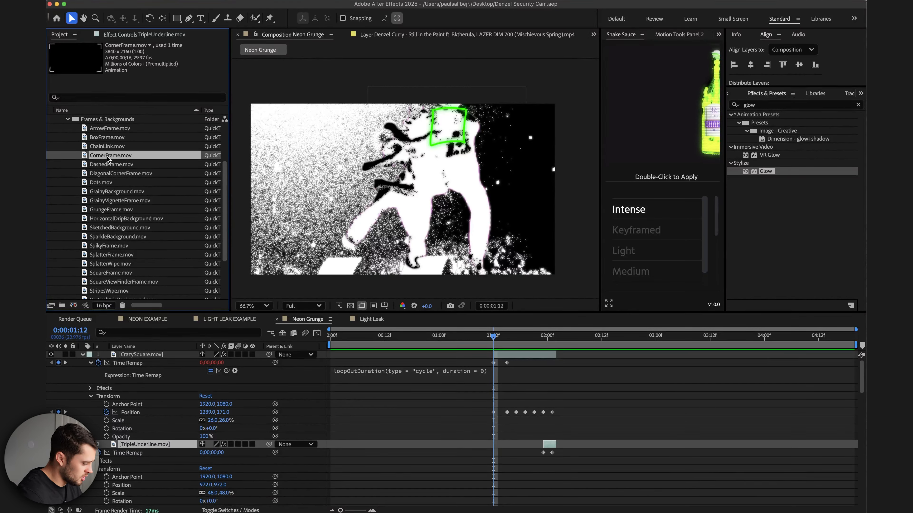
{"action": "left_click_drag", "start_coordinate": [141, 150], "coordinate": [504, 357]}
Enable Time Remapping on CornerFrame and move its last Time Remap keyframe earlier.
{"action": "right_click", "coordinate": [504, 357]}
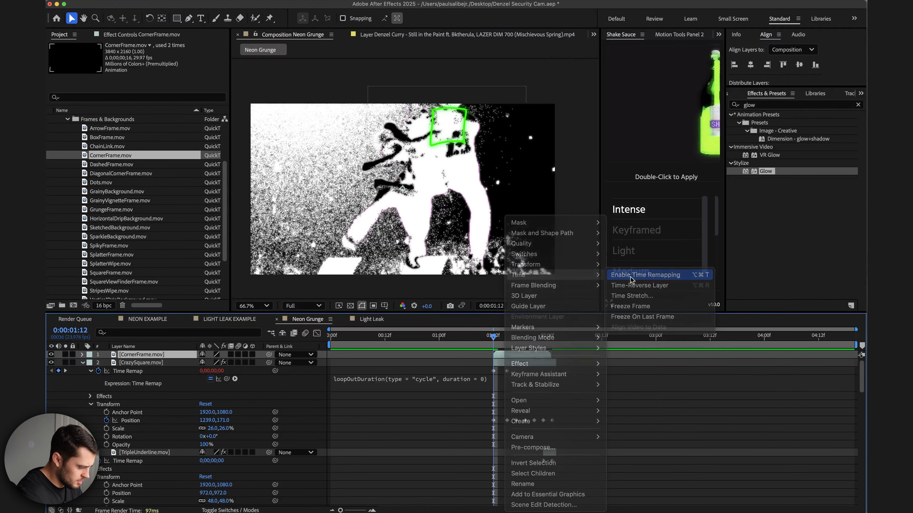
{"action": "left_click", "coordinate": [611, 276]}
{"action": "left_click_drag", "start_coordinate": [552, 363], "coordinate": [511, 363]}
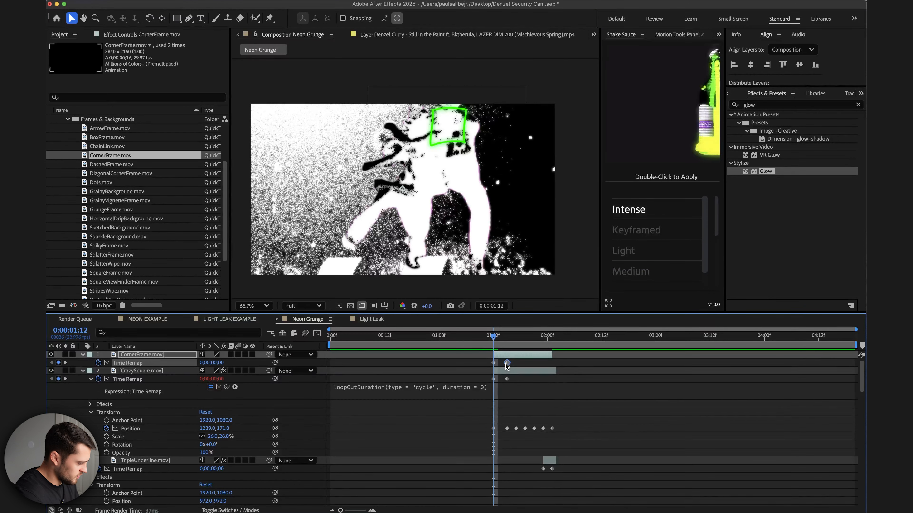
Add a loopOutDuration cycle expression to CornerFrame's Time Remap.
{"action": "left_click", "coordinate": [98, 362], "text": "alt"}
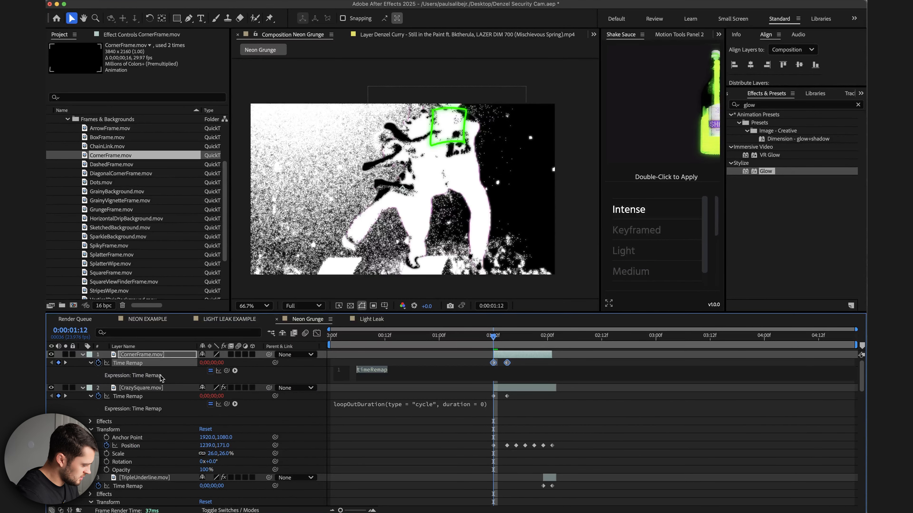
{"action": "left_click", "coordinate": [235, 370]}
{"action": "mouse_move", "coordinate": [294, 463]}
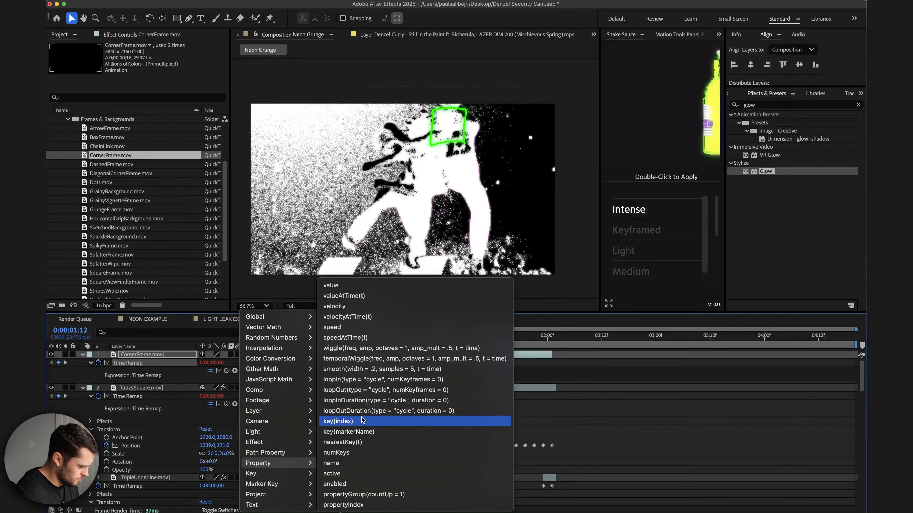
{"action": "left_click", "coordinate": [388, 410]}
{"action": "left_click", "coordinate": [514, 390]}
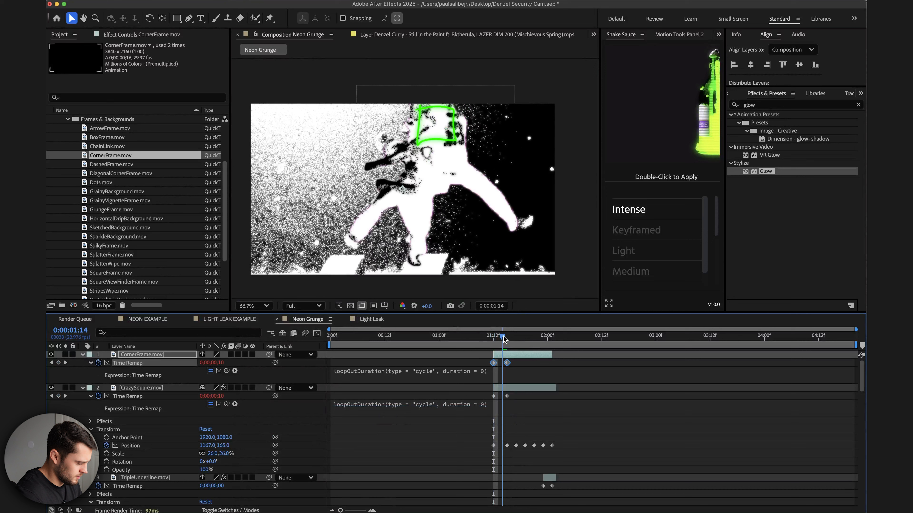
{"action": "left_click", "coordinate": [516, 390]}
Paste the Change to Color and Glow effects onto the CornerFrame layer.
{"action": "left_click", "coordinate": [142, 35]}
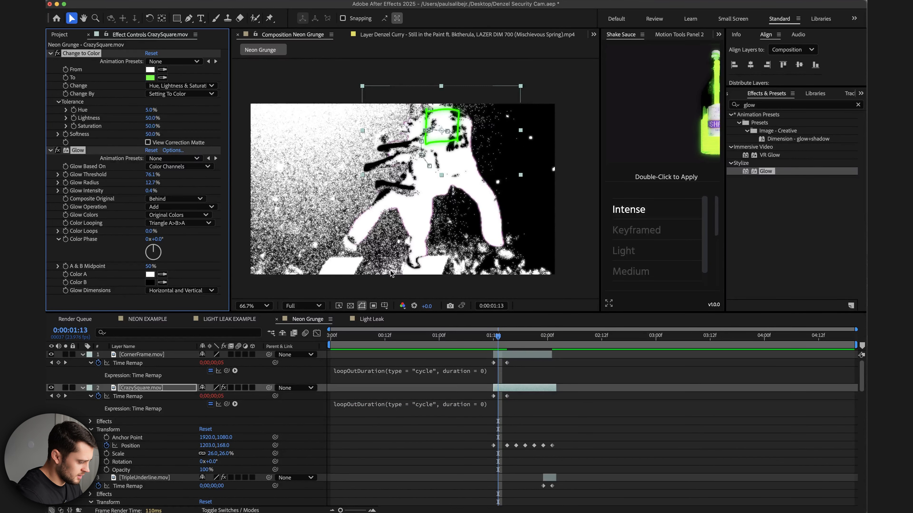
{"action": "left_click", "coordinate": [518, 357]}
{"action": "key", "text": "cmd+v"}
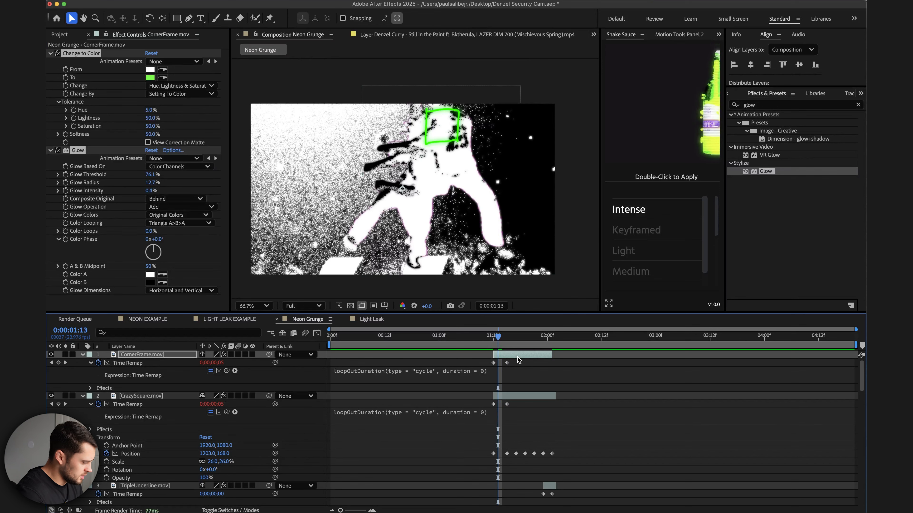
Set the CornerFrame layer's scale to 50%.
{"action": "left_click", "coordinate": [82, 354]}
{"action": "left_click", "coordinate": [83, 355]}
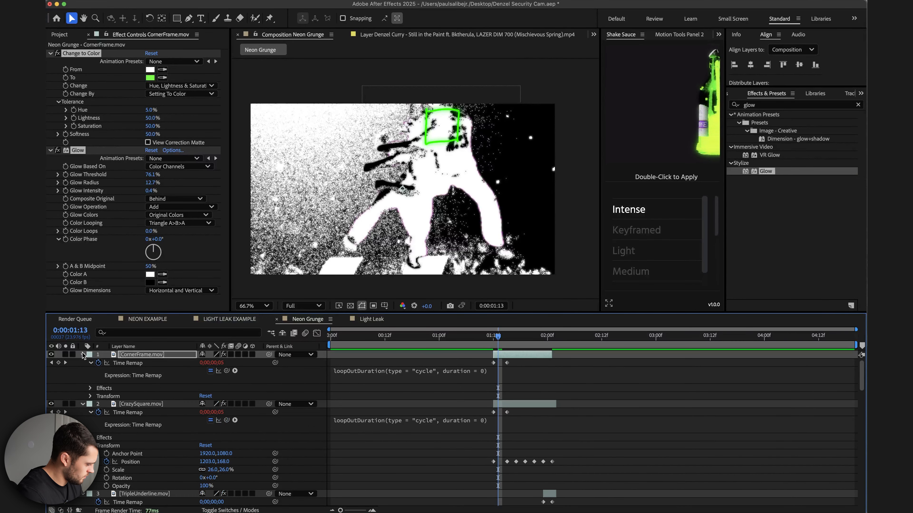
{"action": "left_click", "coordinate": [90, 396]}
{"action": "mouse_move", "coordinate": [218, 424]}
{"action": "left_mouse_down"}
{"action": "mouse_move", "coordinate": [202, 424]}
{"action": "mouse_move", "coordinate": [228, 421]}
{"action": "left_mouse_up"}
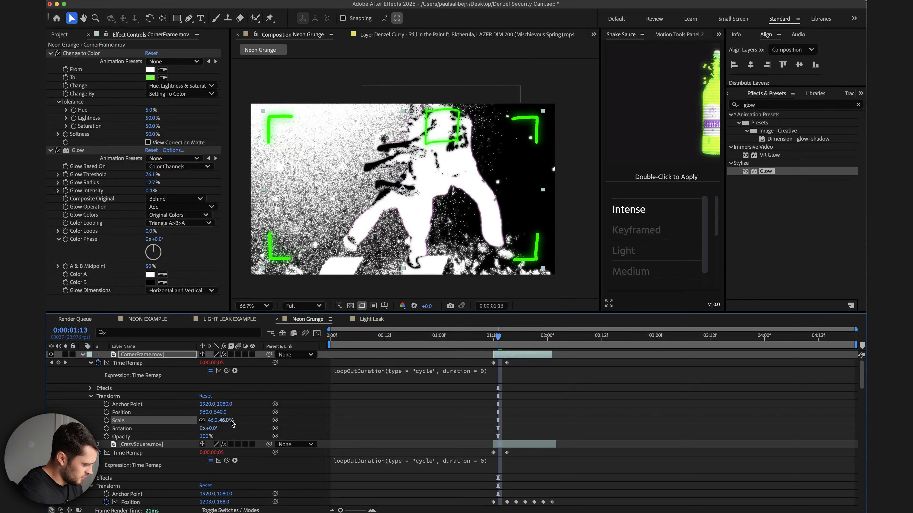
{"action": "left_click", "coordinate": [225, 420]}
{"action": "type", "text": "50"}
{"action": "key", "text": "Return"}
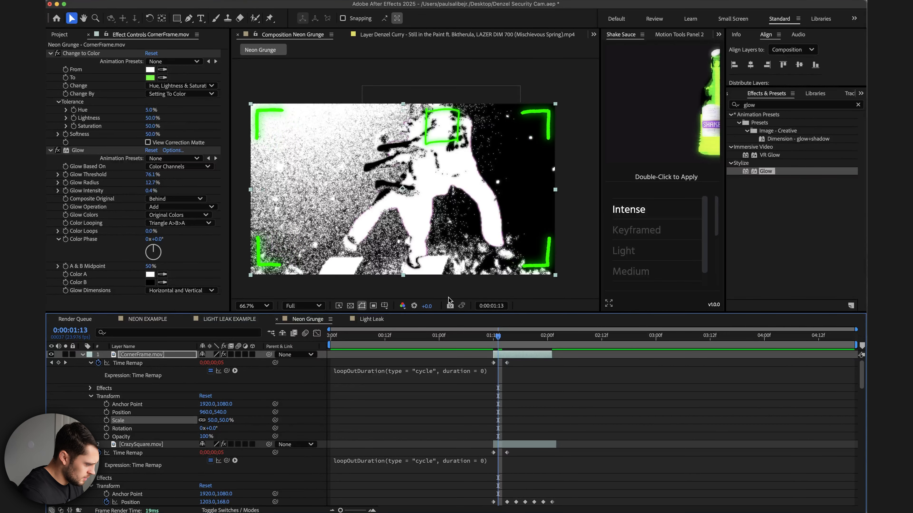
Step through the frames from about 1:12 to preview the corner frame overlay.
{"action": "left_click", "coordinate": [489, 343]}
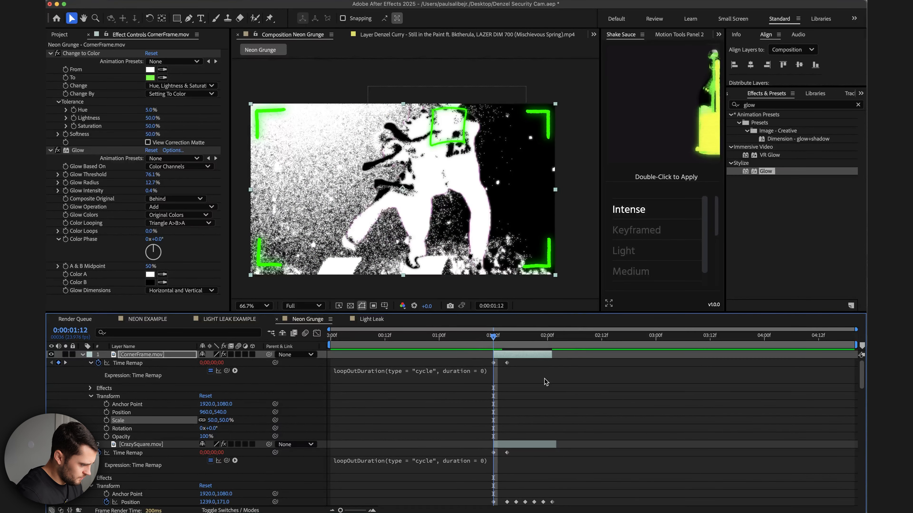
{"action": "key", "text": "Page_Down"}
{"action": "key", "text": "Page_Down"}
{"action": "key", "text": "Page_Down"}
{"action": "key", "text": "Page_Down"}
Step through the frames and play back the composition to preview the corner frame overlay.
{"action": "key", "text": "Page_Down"}
{"action": "key", "text": "Page_Down"}
{"action": "key", "text": "Page_Down"}
{"action": "key", "text": "Page_Down"}
{"action": "key", "text": "Page_Down"}
{"action": "key", "text": "Page_Down"}
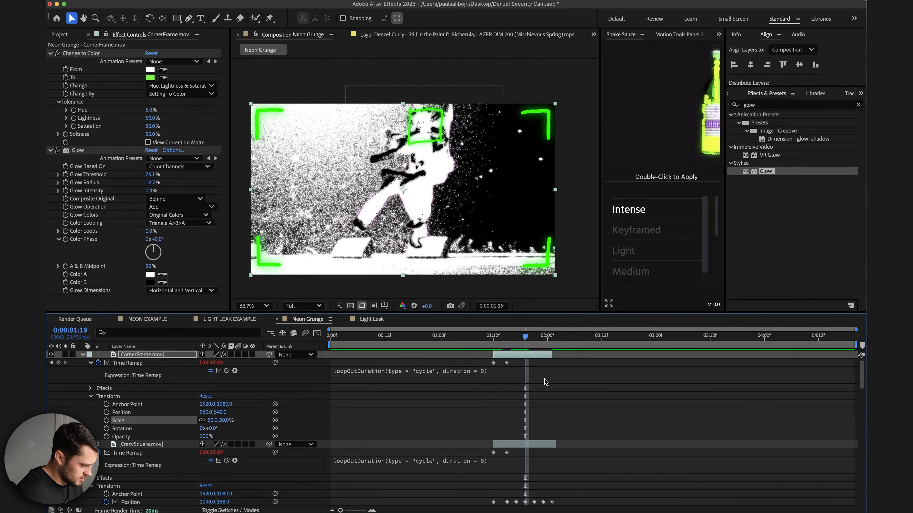
{"action": "key", "text": "Page_Down"}
{"action": "key", "text": "Page_Down"}
{"action": "key", "text": "Page_Down"}
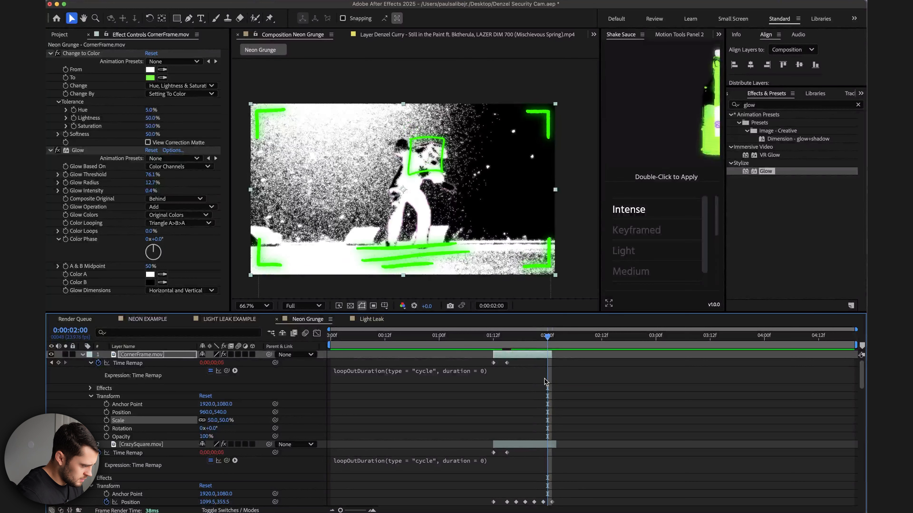
{"action": "key", "text": "Page_Down"}
{"action": "key", "text": "Page_Down"}
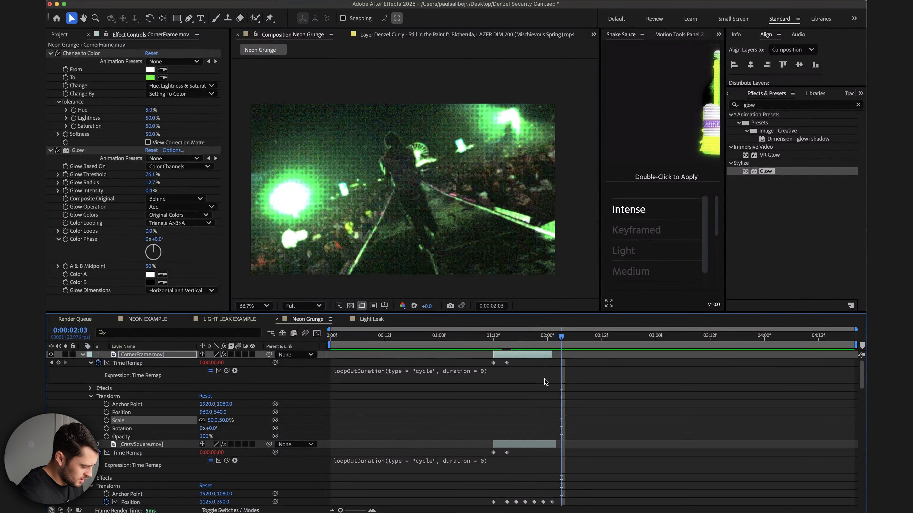
{"action": "left_click", "coordinate": [552, 354]}
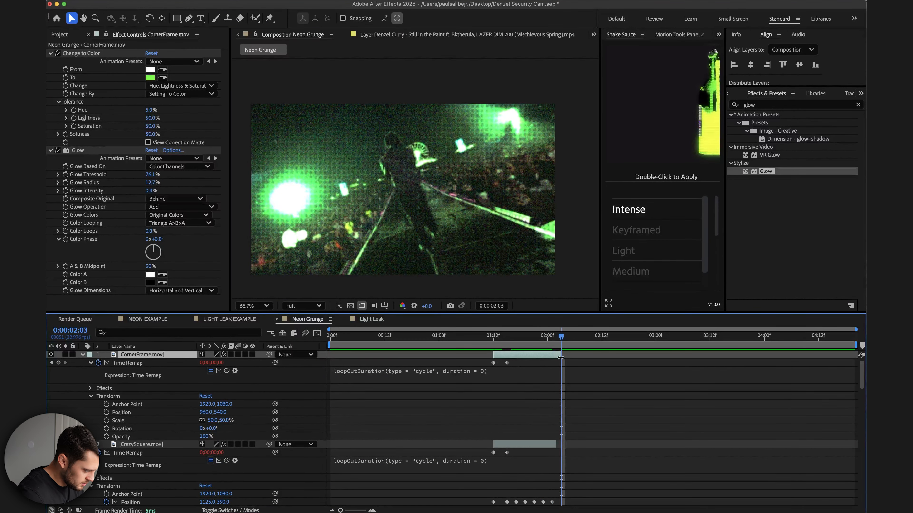
{"action": "key", "text": "space"}
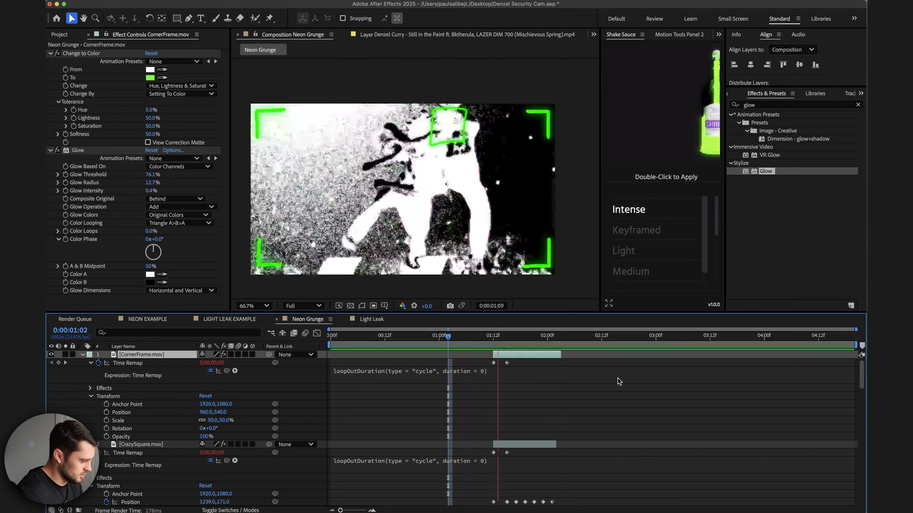
Add a new adjustment layer to the Neon Grunge composition.
{"action": "right_click", "coordinate": [202, 355]}
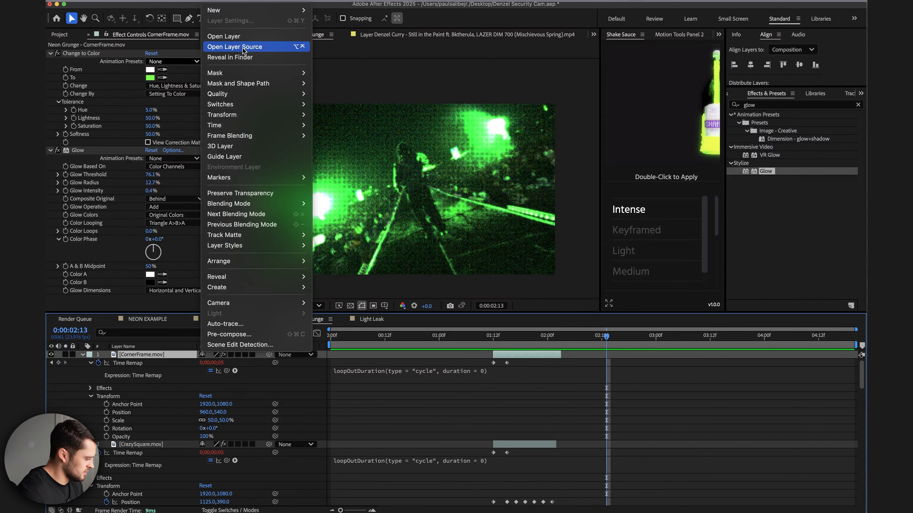
{"action": "mouse_move", "coordinate": [272, 90]}
{"action": "mouse_move", "coordinate": [253, 11]}
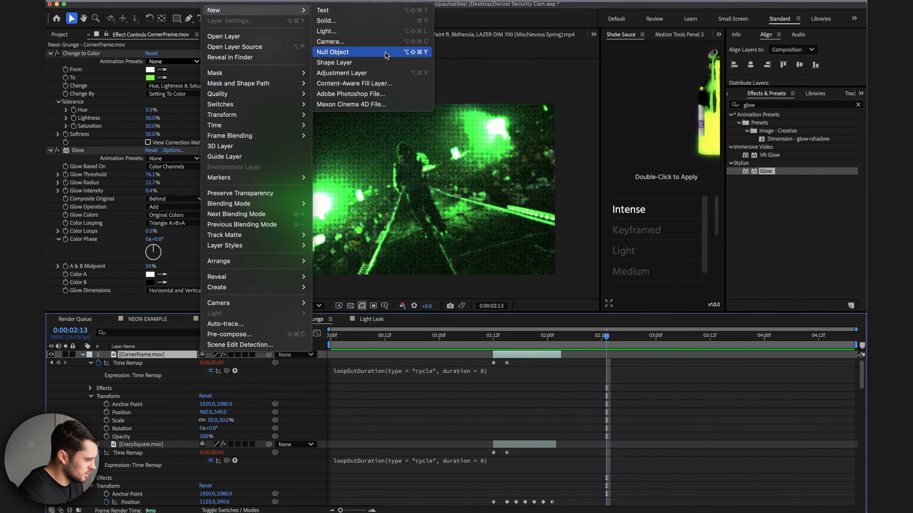
{"action": "left_click", "coordinate": [367, 75]}
{"action": "left_click_drag", "start_coordinate": [512, 340], "coordinate": [561, 339]}
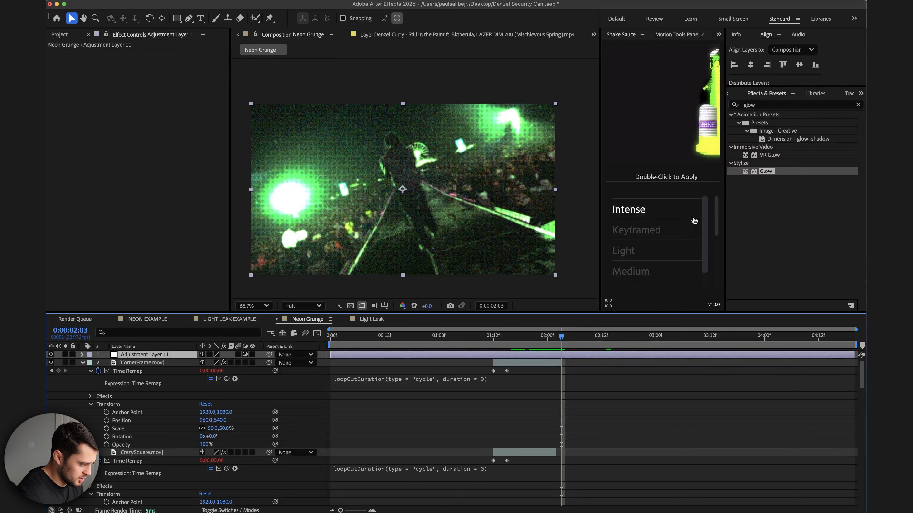
Apply the Shake Sauce Keyframed 'Quick Hit with Flash' preset to the adjustment layer.
{"action": "left_click_drag", "start_coordinate": [599, 235], "coordinate": [535, 235]}
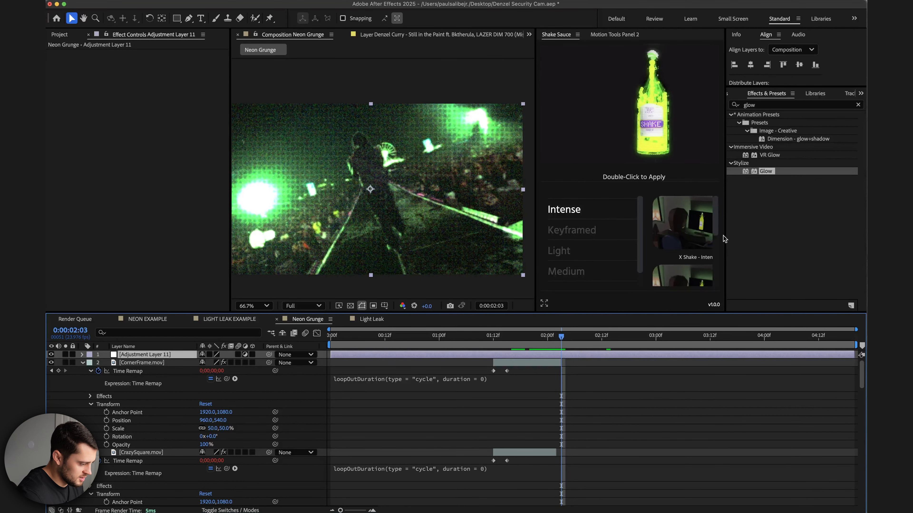
{"action": "left_click", "coordinate": [587, 236]}
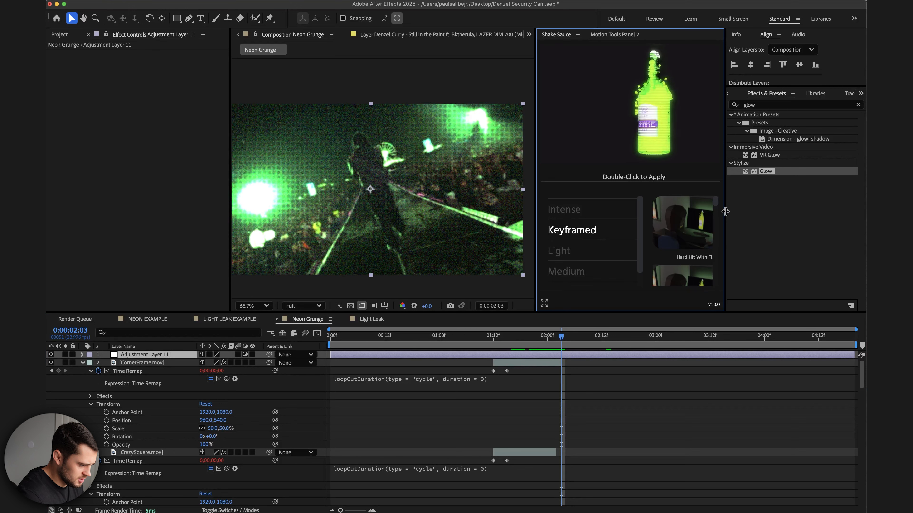
{"action": "left_click_drag", "start_coordinate": [716, 203], "coordinate": [718, 253]}
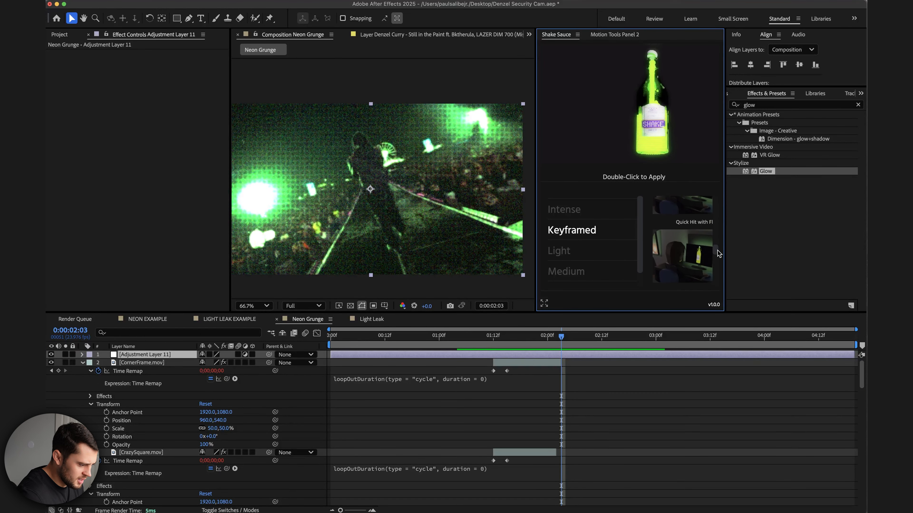
{"action": "double_click", "coordinate": [689, 211]}
Scrub and play back the composition around 1:00 to 2:00 to preview the shake effect.
{"action": "left_click", "coordinate": [493, 338]}
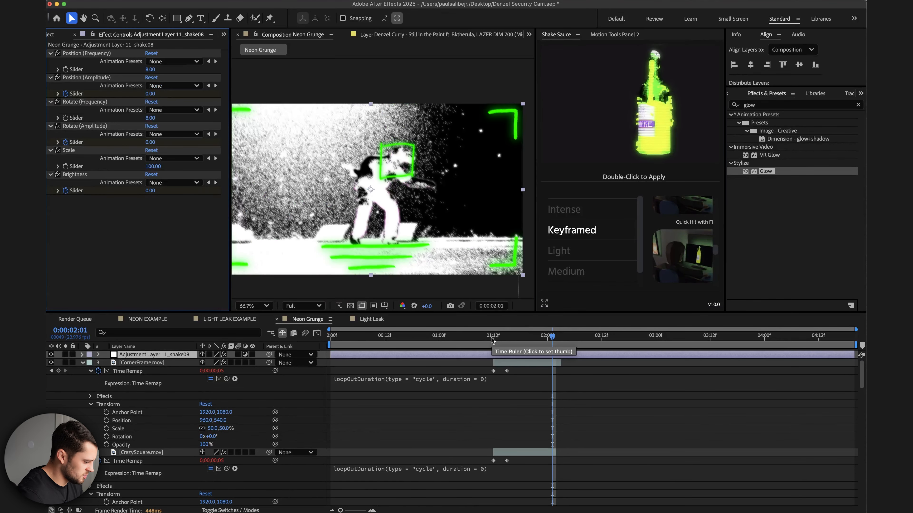
{"action": "left_click_drag", "start_coordinate": [493, 339], "coordinate": [448, 338]}
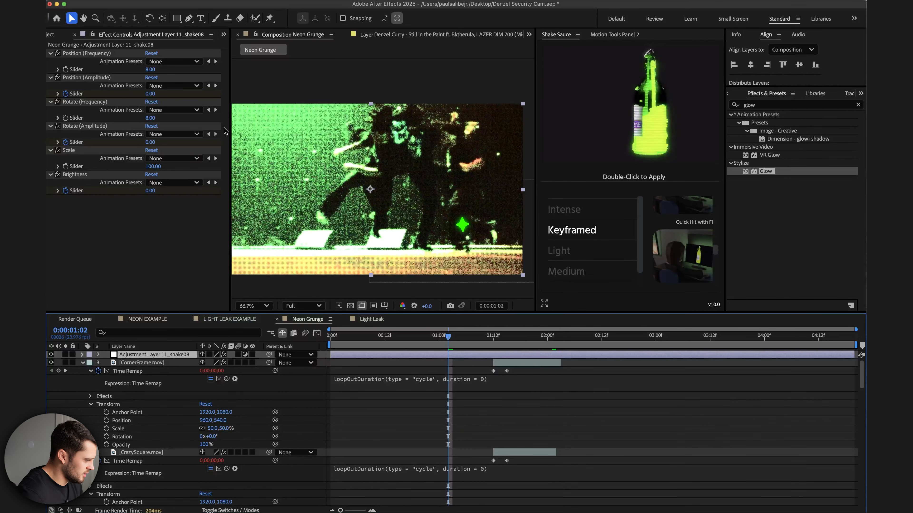
{"action": "left_click", "coordinate": [158, 363]}
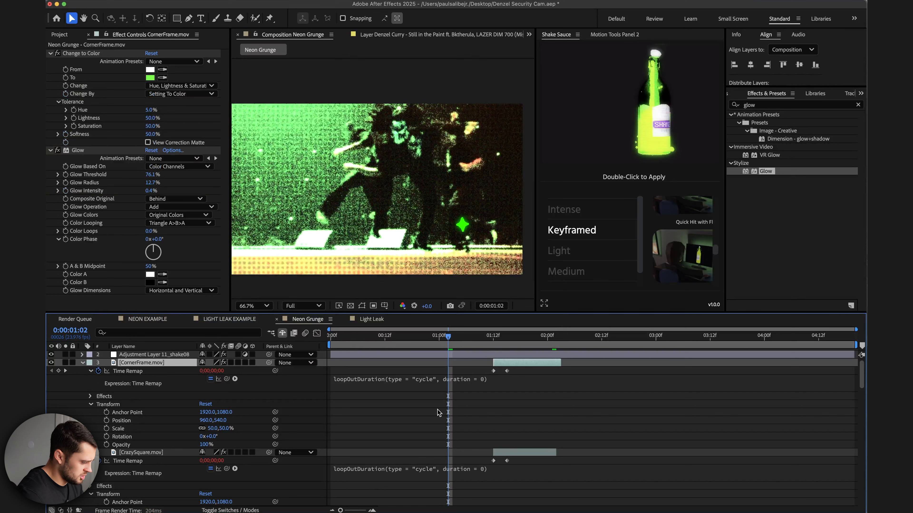
{"action": "key", "text": "space"}
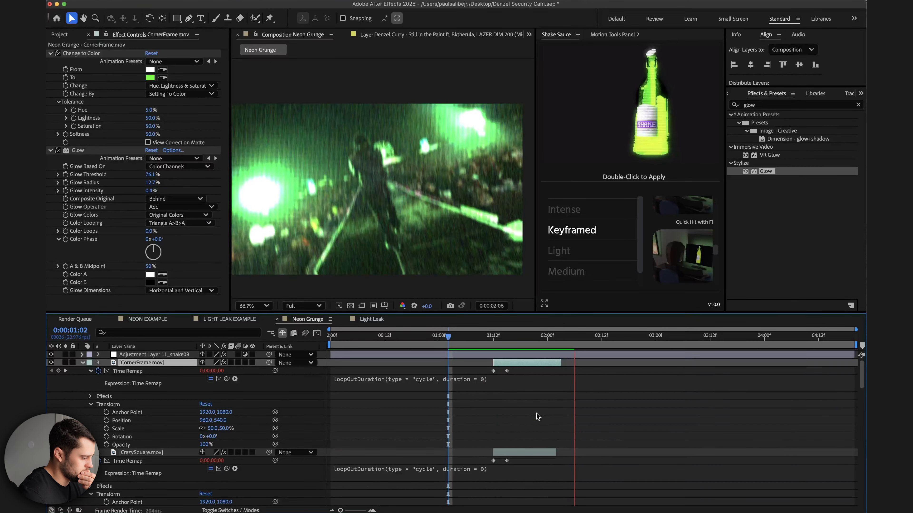
{"action": "key", "text": "space"}
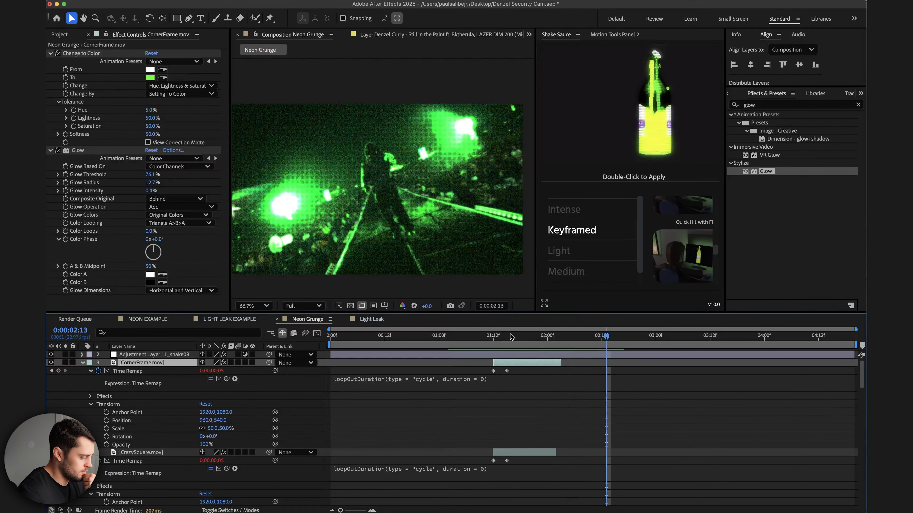
{"action": "left_click_drag", "start_coordinate": [504, 337], "coordinate": [457, 337]}
{"action": "key", "text": "space"}
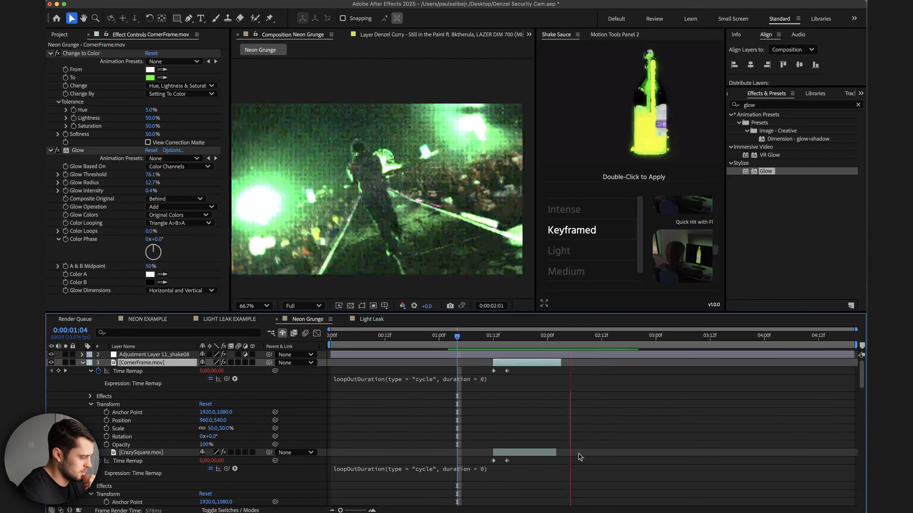
{"action": "key", "text": "space"}
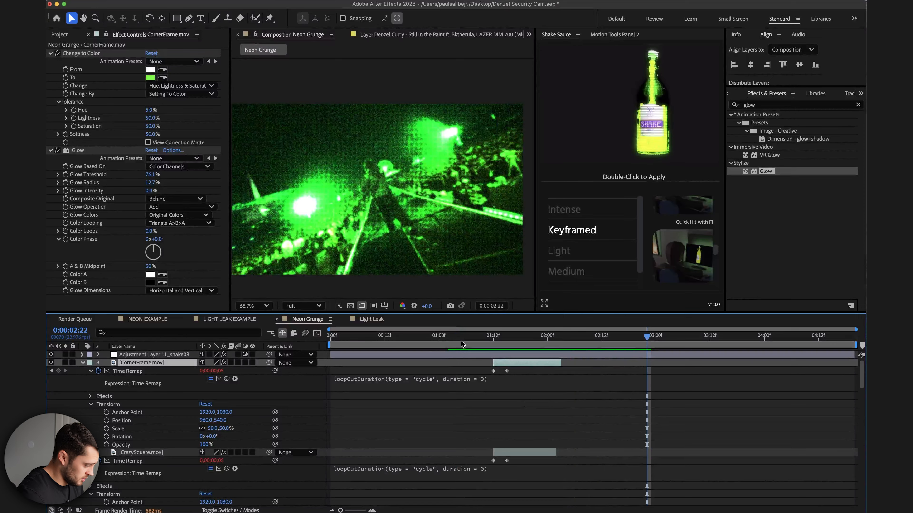
{"action": "left_click", "coordinate": [458, 338]}
{"action": "key", "text": "space"}
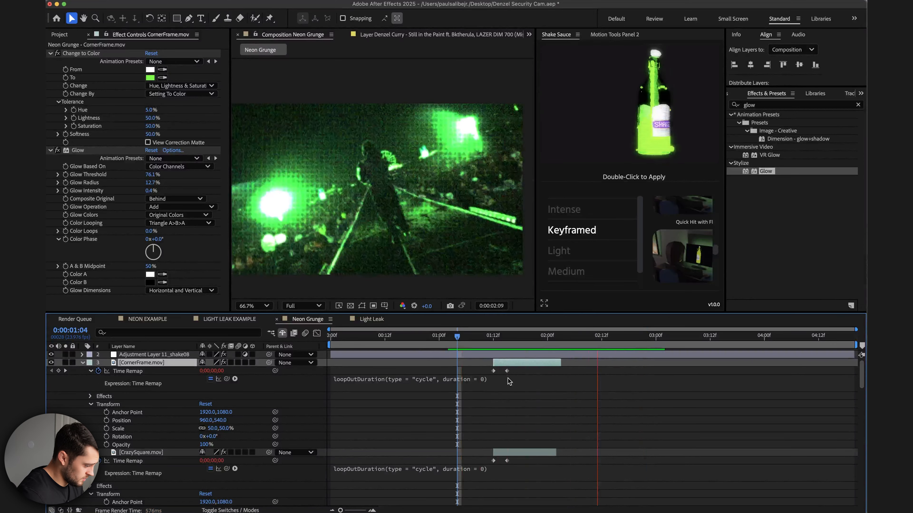
{"action": "left_click", "coordinate": [560, 339]}
{"action": "left_click_drag", "start_coordinate": [561, 340], "coordinate": [579, 340]}
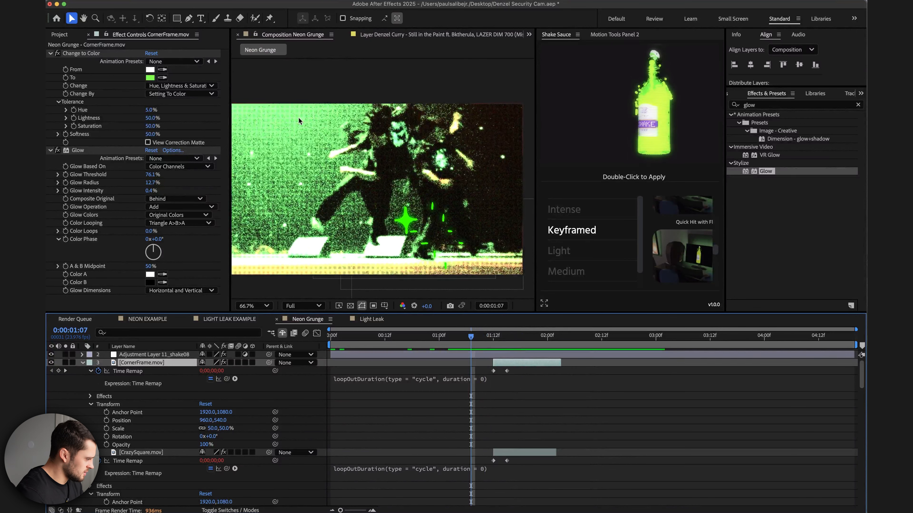
Add GunSight.mov from the Shapes & Objects folder to the composition, starting at the playhead around 2:03.
{"action": "left_click", "coordinate": [57, 36]}
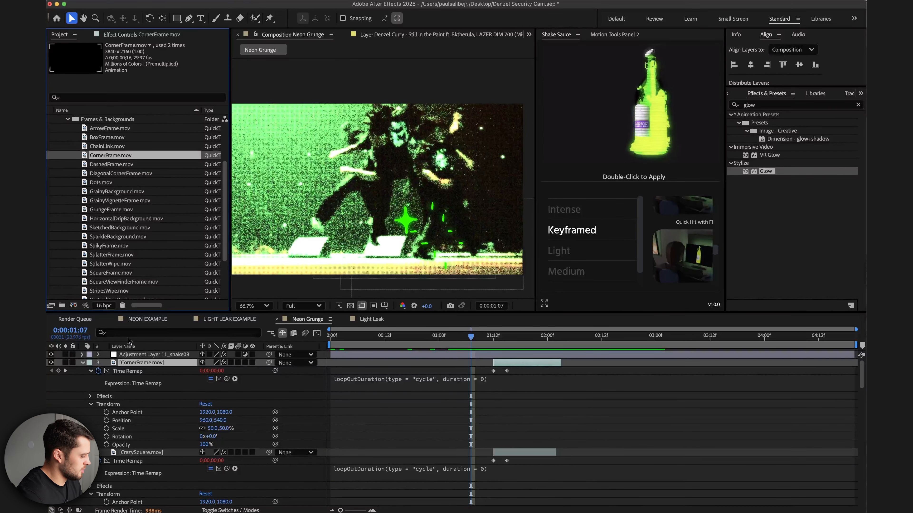
{"action": "left_click", "coordinate": [83, 363]}
{"action": "left_click_drag", "start_coordinate": [505, 338], "coordinate": [562, 339]}
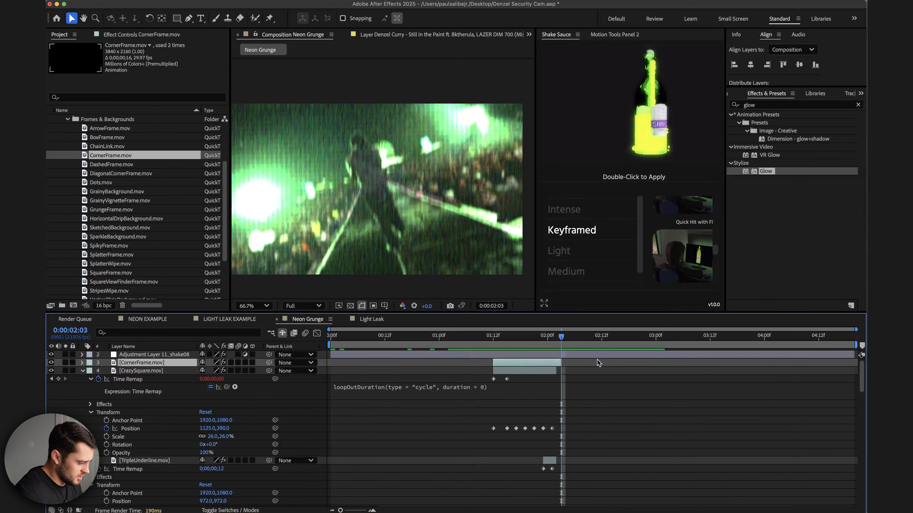
{"action": "left_click", "coordinate": [67, 119]}
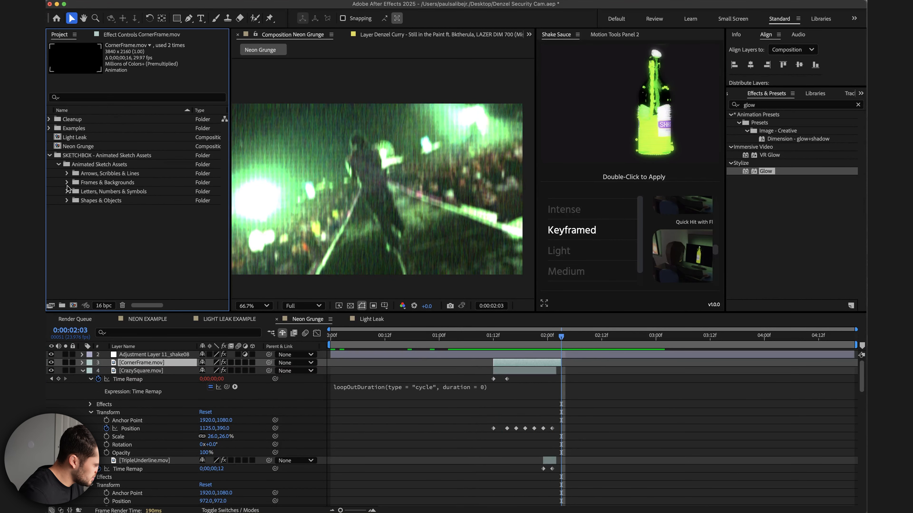
{"action": "left_click", "coordinate": [67, 200]}
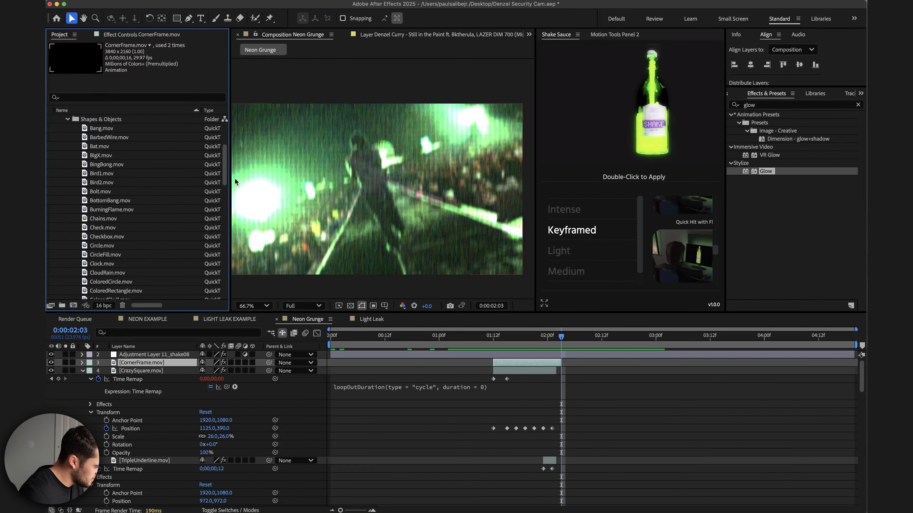
{"action": "left_click_drag", "start_coordinate": [226, 173], "coordinate": [227, 211]}
{"action": "left_click_drag", "start_coordinate": [101, 256], "coordinate": [575, 364]}
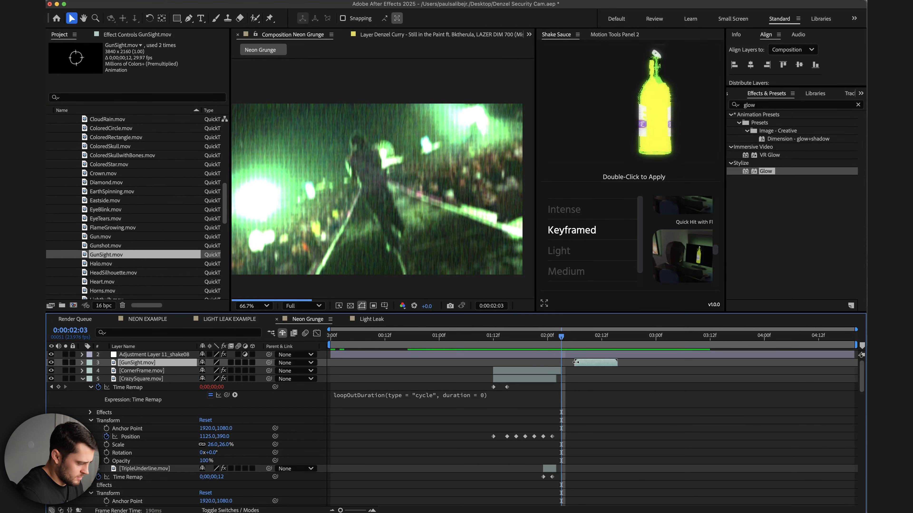
{"action": "left_click_drag", "start_coordinate": [575, 364], "coordinate": [571, 363]}
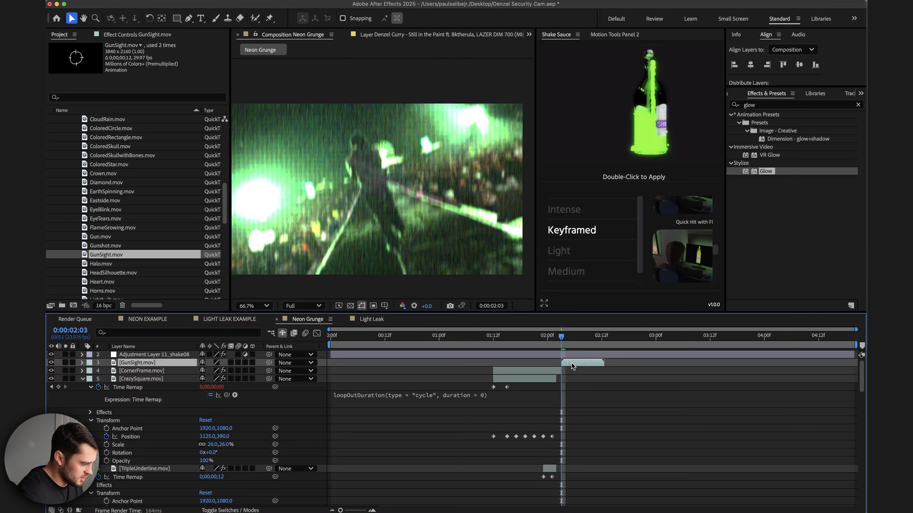
Enable time remapping on the GunSight layer.
{"action": "right_click", "coordinate": [571, 364]}
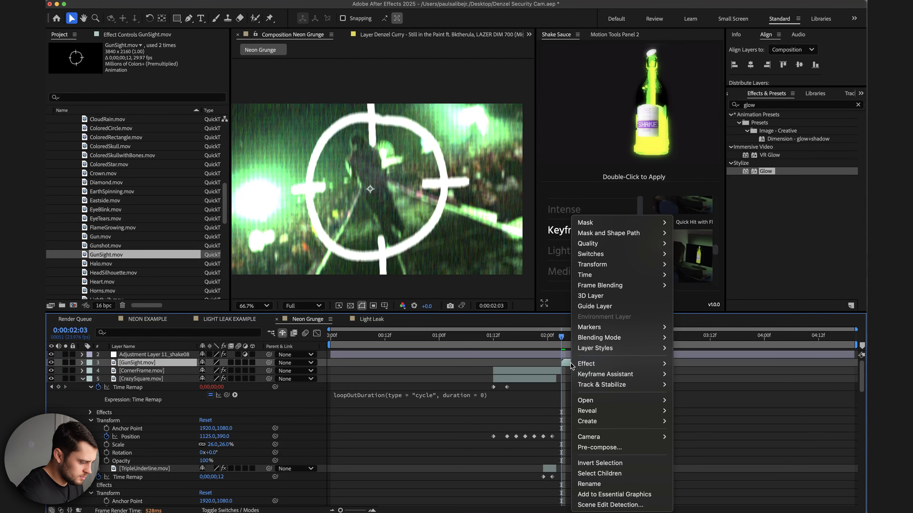
{"action": "mouse_move", "coordinate": [626, 274]}
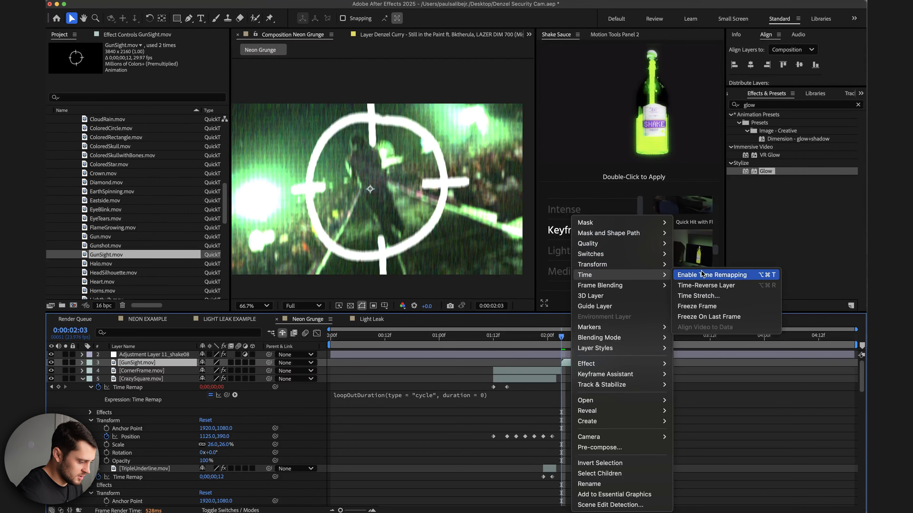
{"action": "left_click", "coordinate": [704, 274]}
{"action": "left_click_drag", "start_coordinate": [605, 372], "coordinate": [603, 372]}
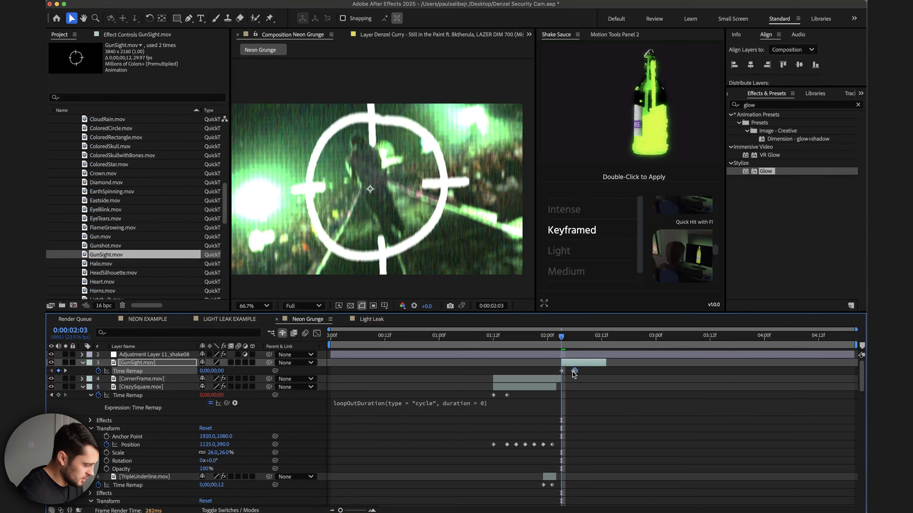
Add a loopOutDuration cycle expression to GunSight's Time Remap.
{"action": "left_click", "coordinate": [99, 371], "text": "alt"}
{"action": "left_click", "coordinate": [234, 379]}
{"action": "mouse_move", "coordinate": [290, 463]}
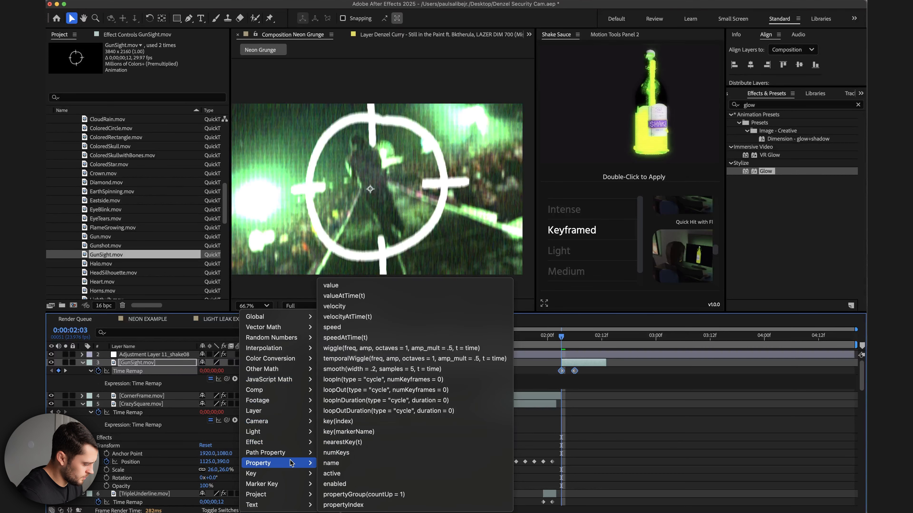
{"action": "left_click", "coordinate": [372, 410]}
Extend the GunSight layer's out point to about 3:12.
{"action": "left_click_drag", "start_coordinate": [575, 341], "coordinate": [682, 338]}
{"action": "left_click_drag", "start_coordinate": [606, 363], "coordinate": [684, 365]}
{"action": "left_click", "coordinate": [606, 337]}
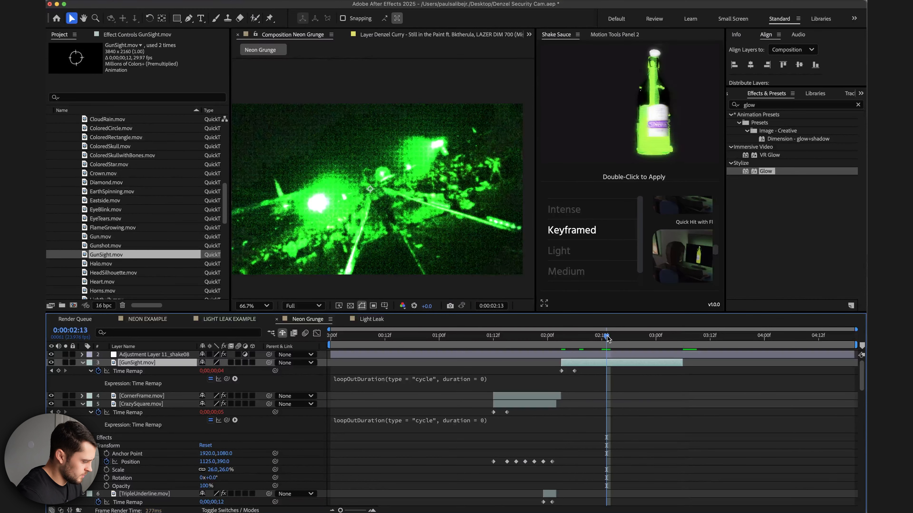
Set GunSight's scale to 35% and position to about 966, 333, and paste the copied effects onto it.
{"action": "left_click", "coordinate": [84, 363]}
{"action": "left_click", "coordinate": [84, 363]}
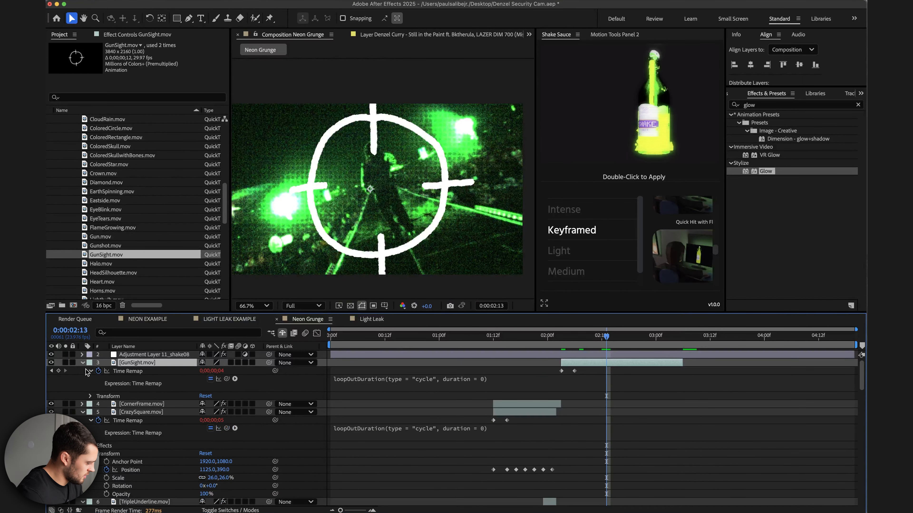
{"action": "left_click", "coordinate": [91, 396]}
{"action": "left_click_drag", "start_coordinate": [215, 420], "coordinate": [199, 420]}
{"action": "left_click_drag", "start_coordinate": [391, 222], "coordinate": [393, 193]}
{"action": "left_click_drag", "start_coordinate": [224, 422], "coordinate": [222, 422]}
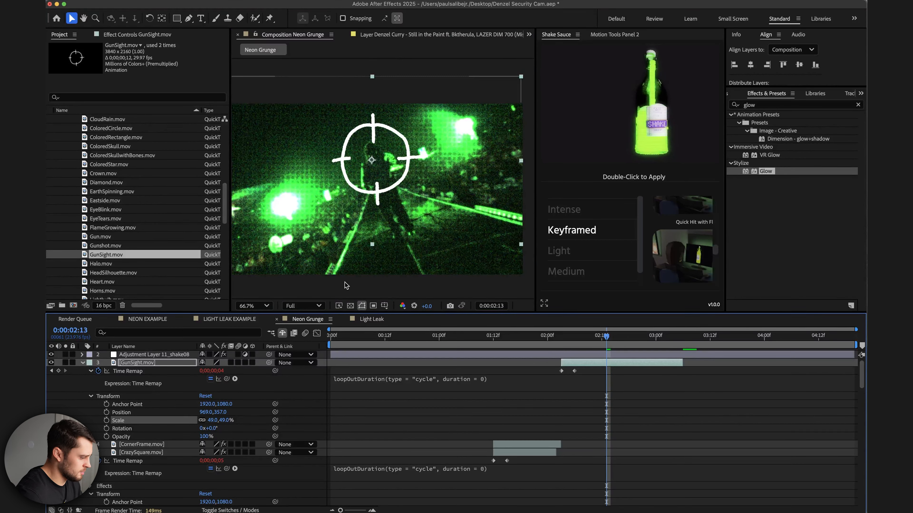
{"action": "left_click_drag", "start_coordinate": [221, 421], "coordinate": [220, 421]}
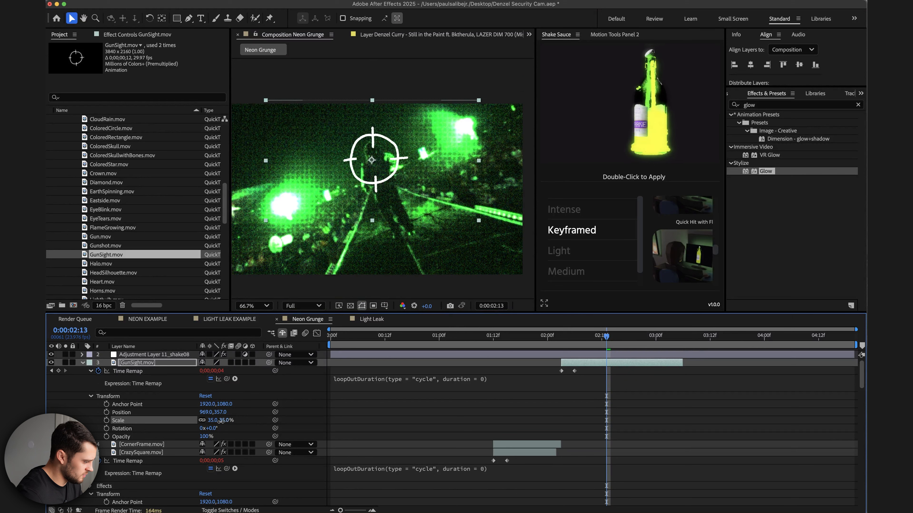
{"action": "left_click_drag", "start_coordinate": [387, 190], "coordinate": [386, 183]}
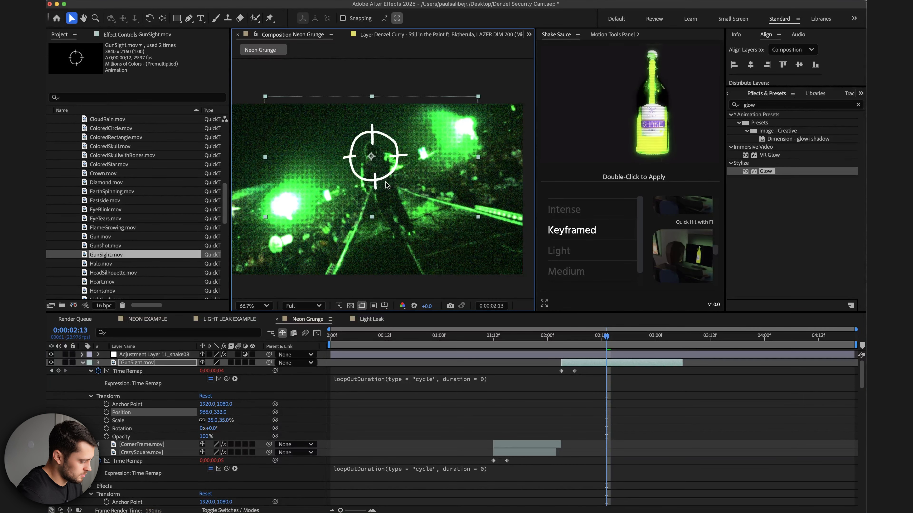
{"action": "key", "text": "super+v"}
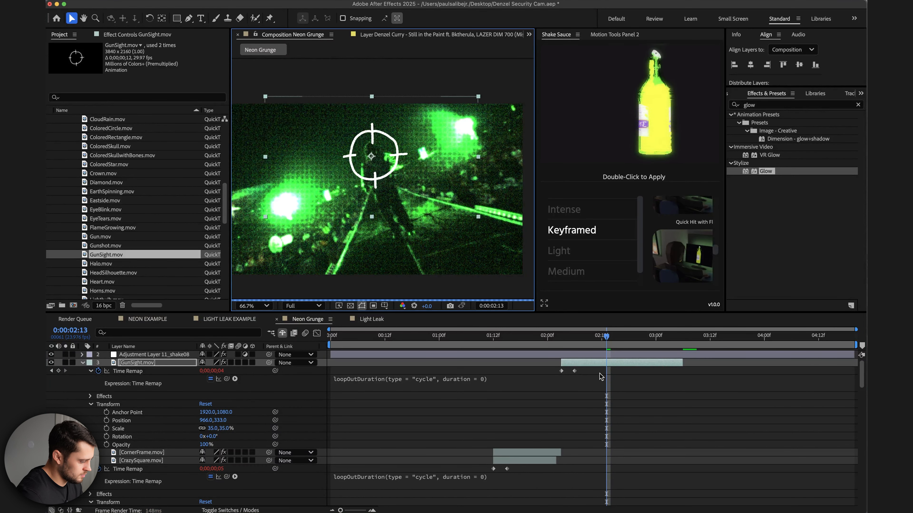
Undo the last paste, then copy CornerFrame's Change to Color and Glow effects onto the GunSight layer.
{"action": "key", "text": "super+z"}
{"action": "left_click", "coordinate": [513, 445]}
{"action": "left_click", "coordinate": [130, 35]}
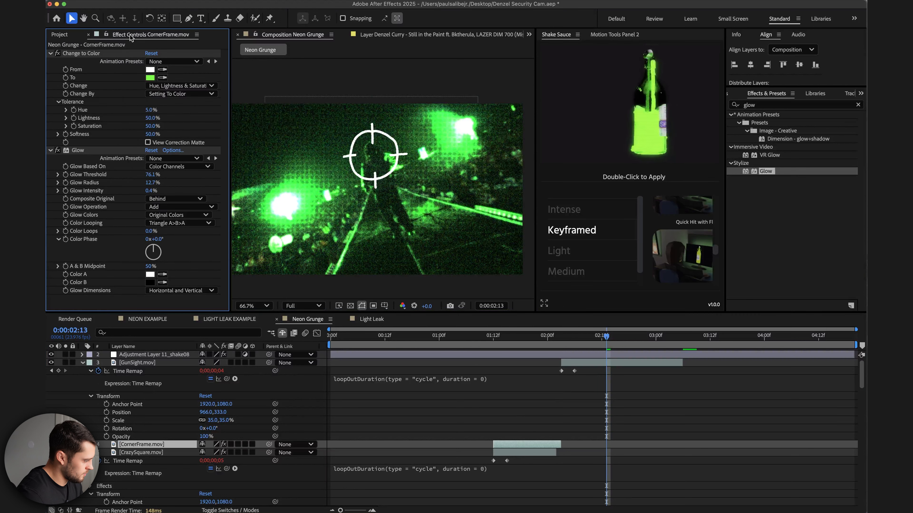
{"action": "left_click", "coordinate": [81, 53]}
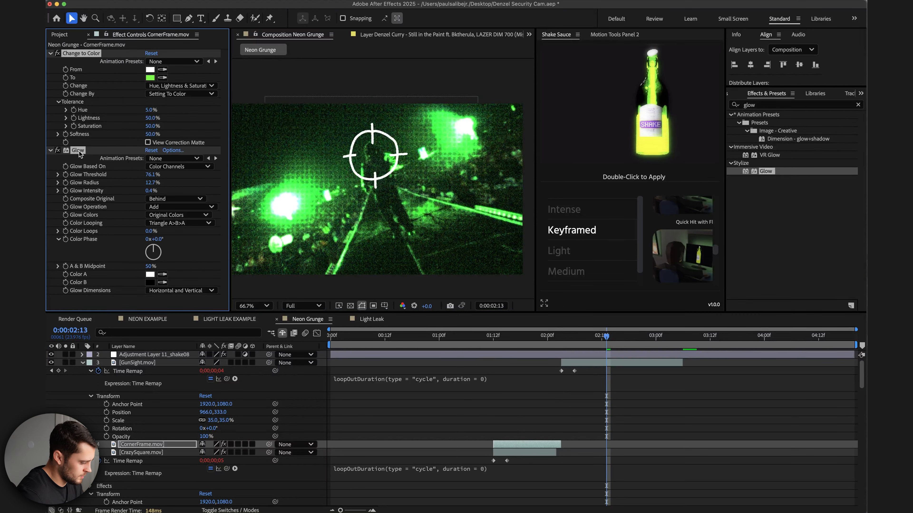
{"action": "left_click", "coordinate": [562, 362]}
{"action": "key", "text": "super+v"}
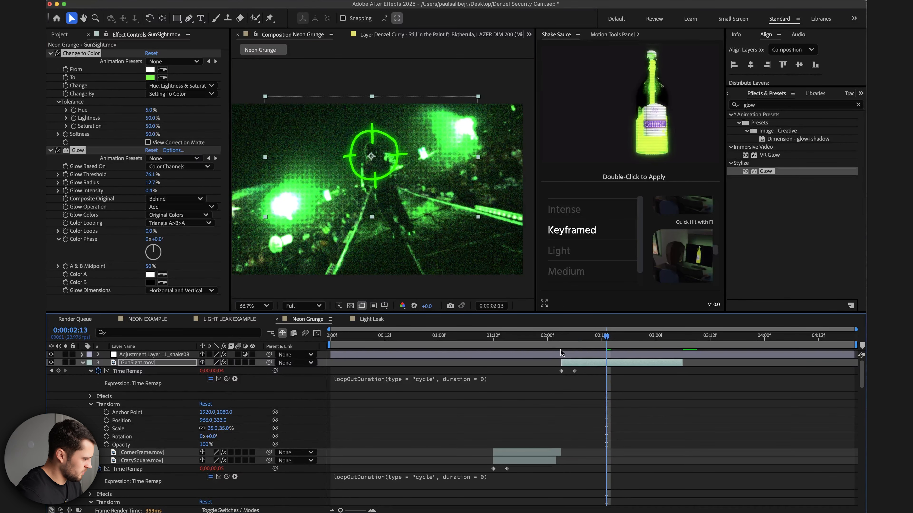
At GunSight's first frame (2:03), set keyframes for its position, rotation and scale.
{"action": "left_click", "coordinate": [71, 35]}
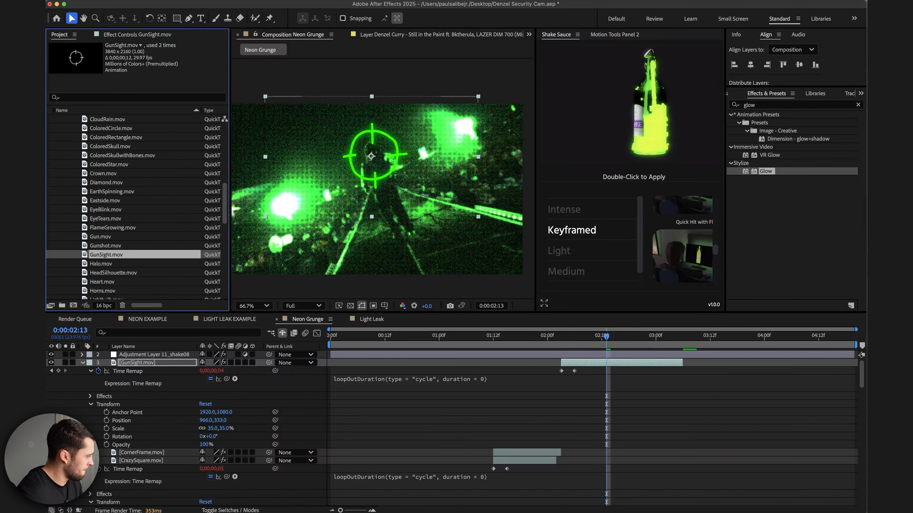
{"action": "key", "text": "super+Tab"}
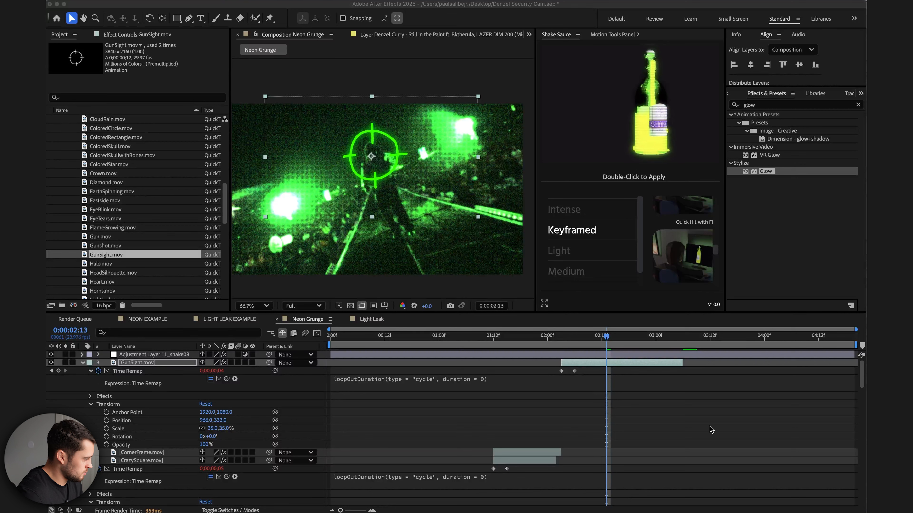
{"action": "left_click", "coordinate": [587, 342]}
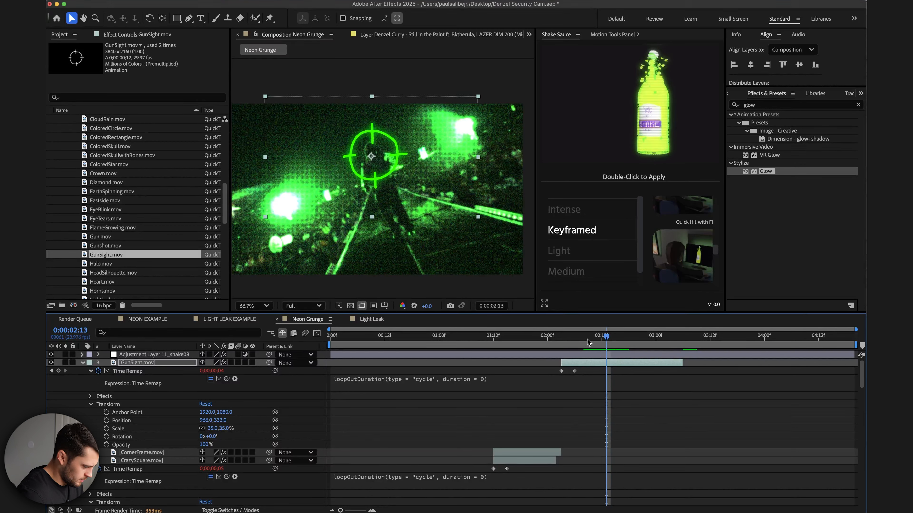
{"action": "left_click", "coordinate": [562, 345]}
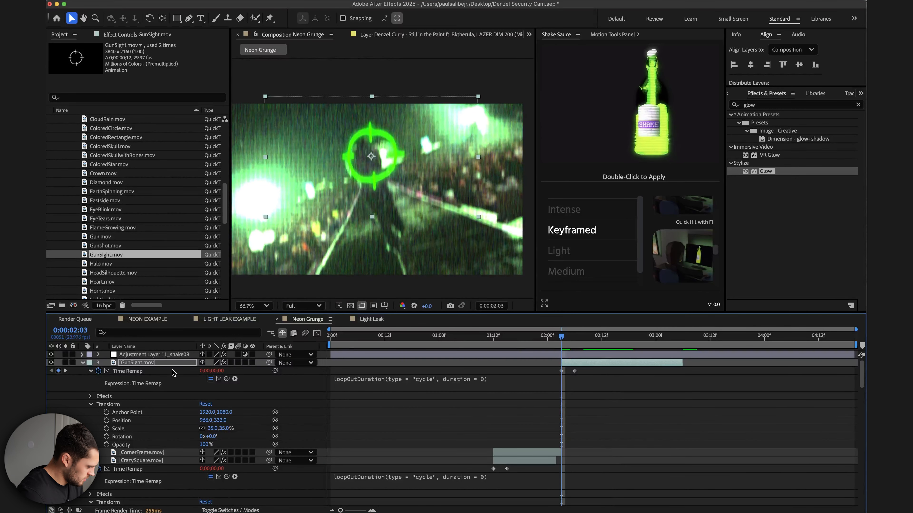
{"action": "left_click", "coordinate": [107, 421]}
{"action": "left_click", "coordinate": [107, 436]}
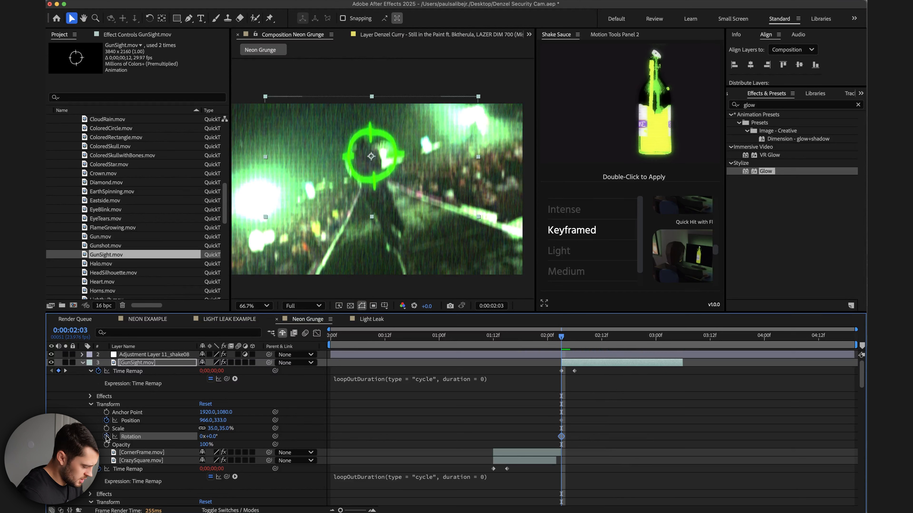
{"action": "mouse_move", "coordinate": [574, 345]}
{"action": "left_mouse_down"}
{"action": "mouse_move", "coordinate": [611, 341]}
{"action": "mouse_move", "coordinate": [561, 341]}
{"action": "left_mouse_up"}
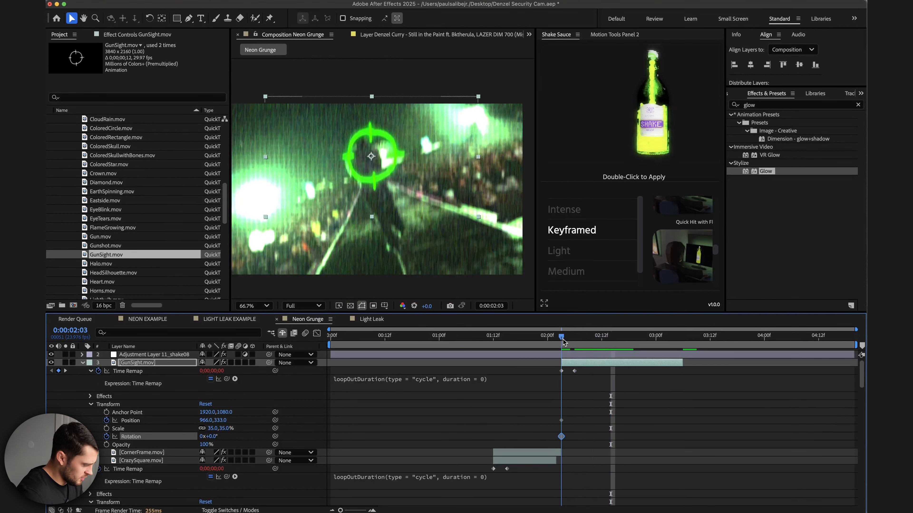
{"action": "left_click", "coordinate": [106, 429]}
At 3:05, move the gun sight to about 939, 429, scale it to 15% and rotate it one full turn.
{"action": "left_click_drag", "start_coordinate": [567, 340], "coordinate": [679, 344]}
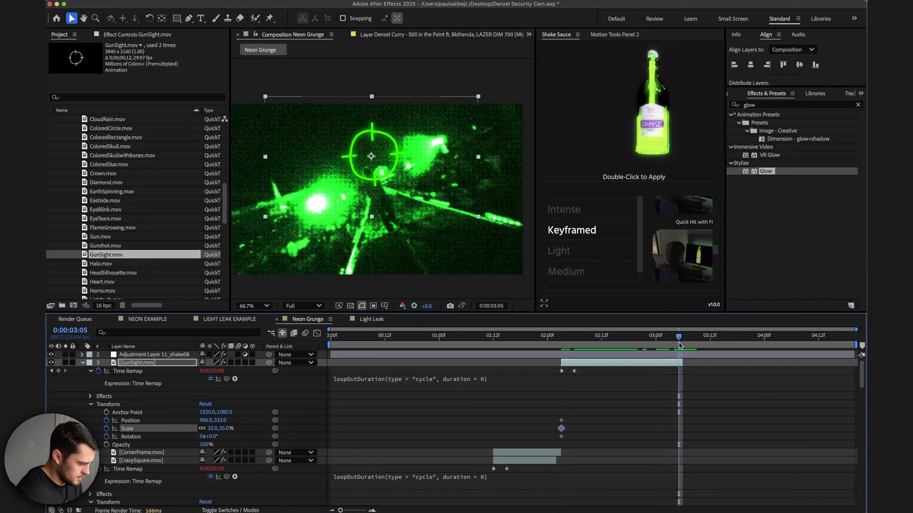
{"action": "left_click_drag", "start_coordinate": [386, 168], "coordinate": [381, 182]}
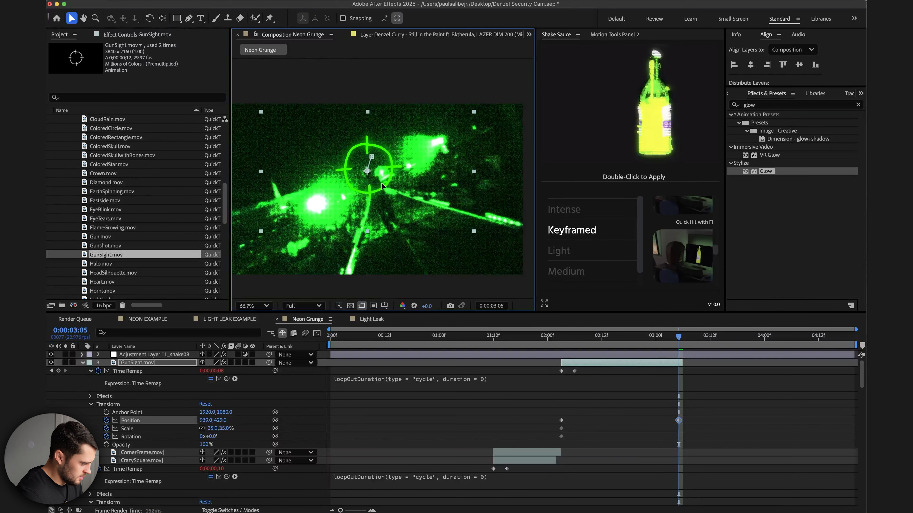
{"action": "left_click_drag", "start_coordinate": [230, 429], "coordinate": [206, 439]}
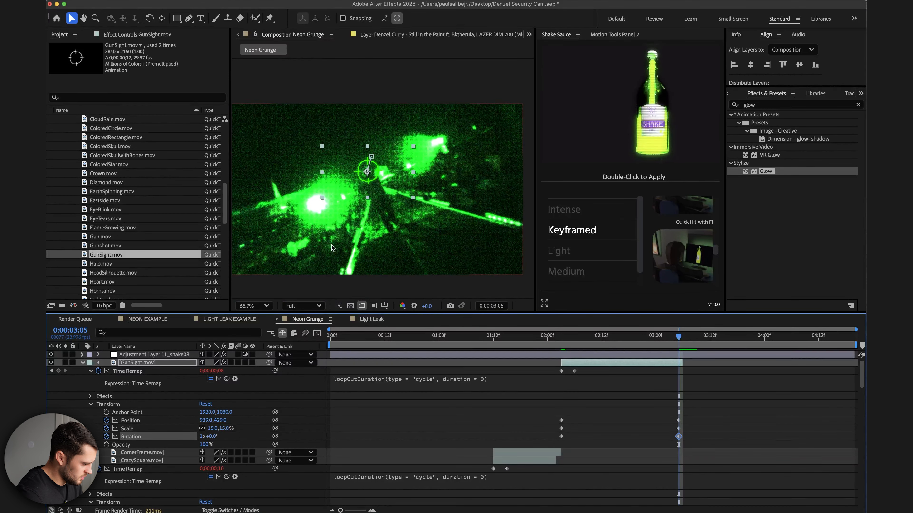
Preview the gun sight's animation from 2:03.
{"action": "left_click", "coordinate": [563, 339]}
{"action": "key", "text": "super+shift+h"}
{"action": "key", "text": "space"}
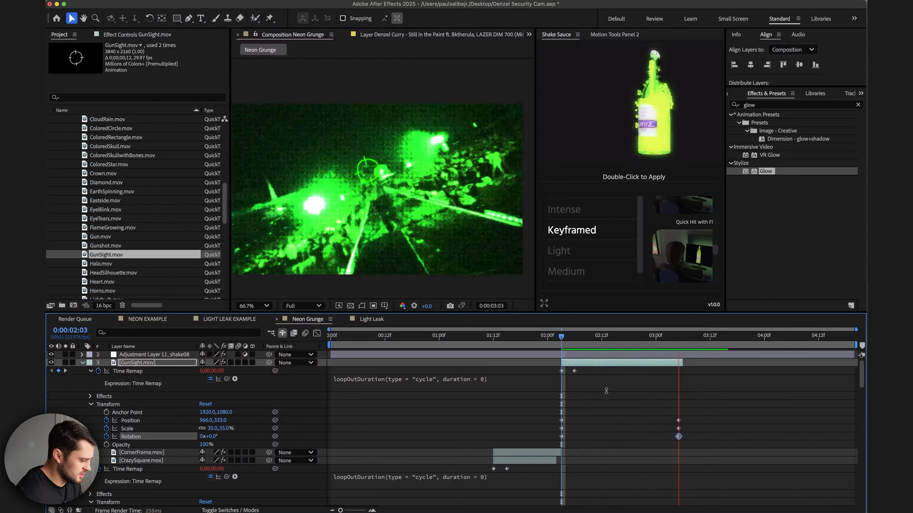
{"action": "left_click", "coordinate": [566, 342]}
{"action": "left_click_drag", "start_coordinate": [567, 345], "coordinate": [605, 354]}
Search the effects for Roughen Edges and apply it to the GunSight layer.
{"action": "left_click", "coordinate": [761, 105]}
{"action": "type", "text": "roughe"}
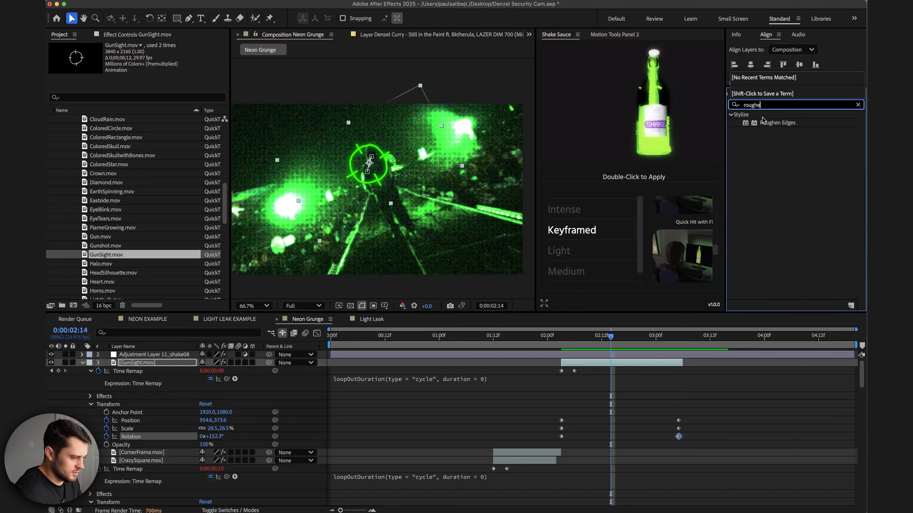
{"action": "left_click", "coordinate": [770, 122]}
{"action": "double_click", "coordinate": [777, 123]}
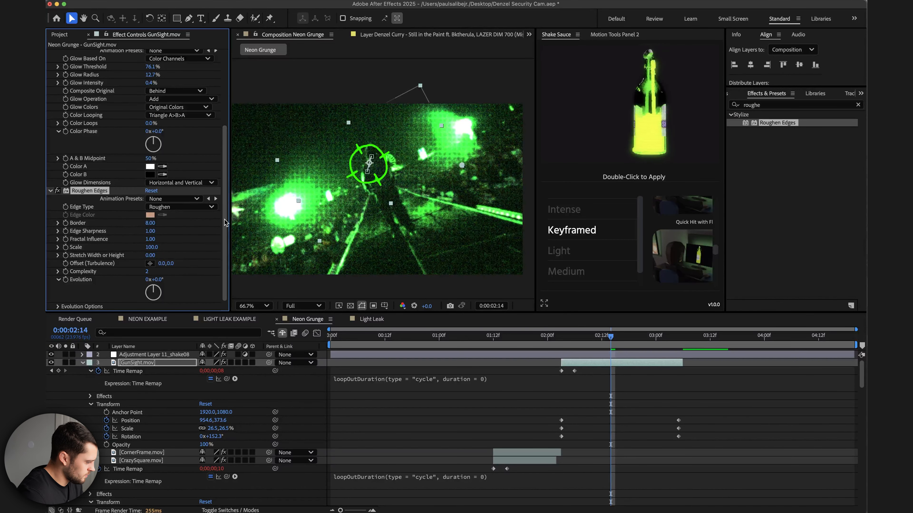
Set Roughen Edges' border to about 44.6 and its edge type to Spiky.
{"action": "left_click_drag", "start_coordinate": [173, 223], "coordinate": [179, 227]}
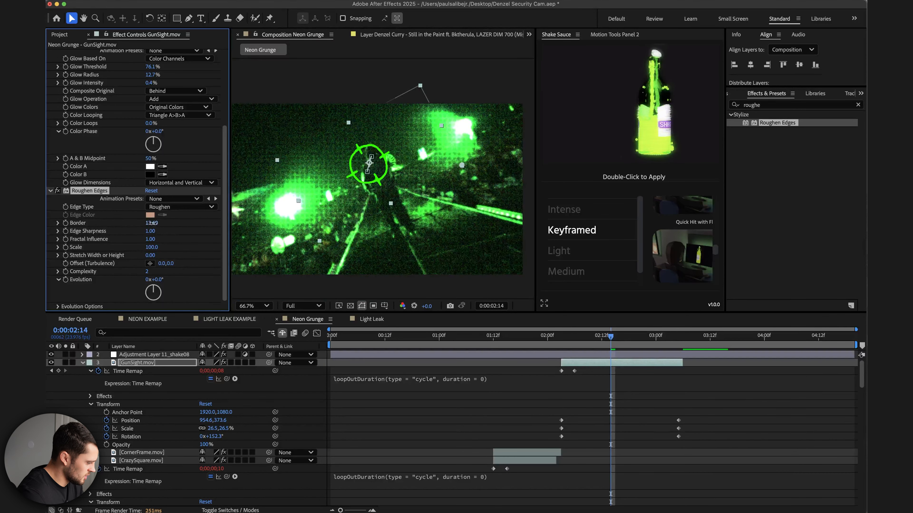
{"action": "left_click", "coordinate": [165, 208]}
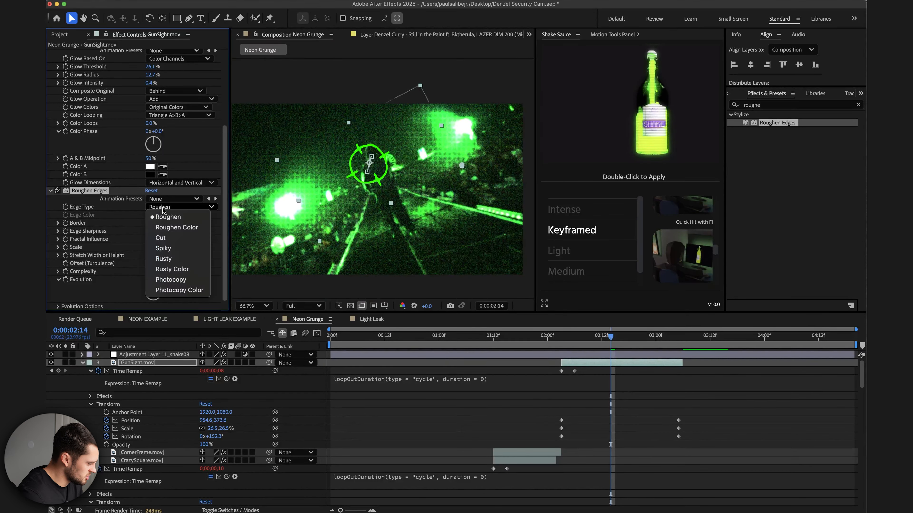
{"action": "left_click", "coordinate": [174, 248]}
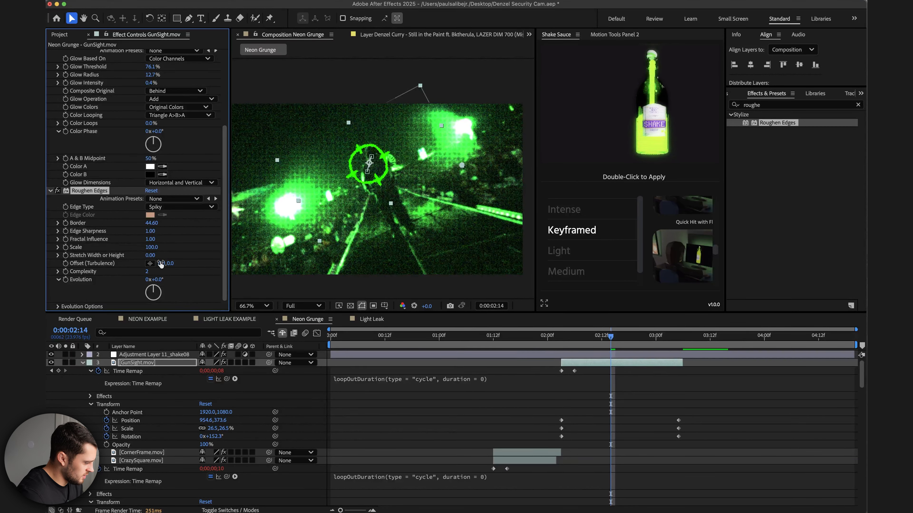
Set Roughen Edges' complexity to 3.
{"action": "left_click", "coordinate": [146, 272]}
{"action": "type", "text": "5"}
{"action": "key", "text": "Return"}
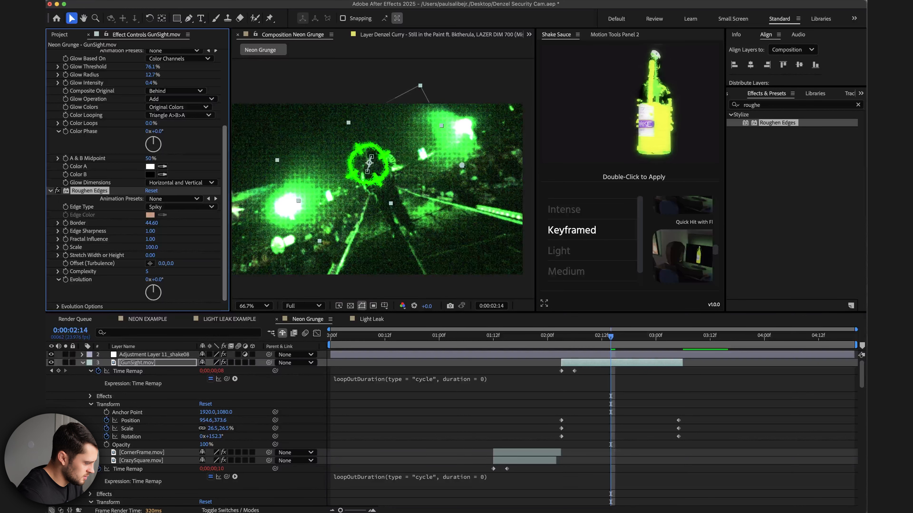
{"action": "key", "text": "BackSpace"}
{"action": "type", "text": "3"}
{"action": "key", "text": "Return"}
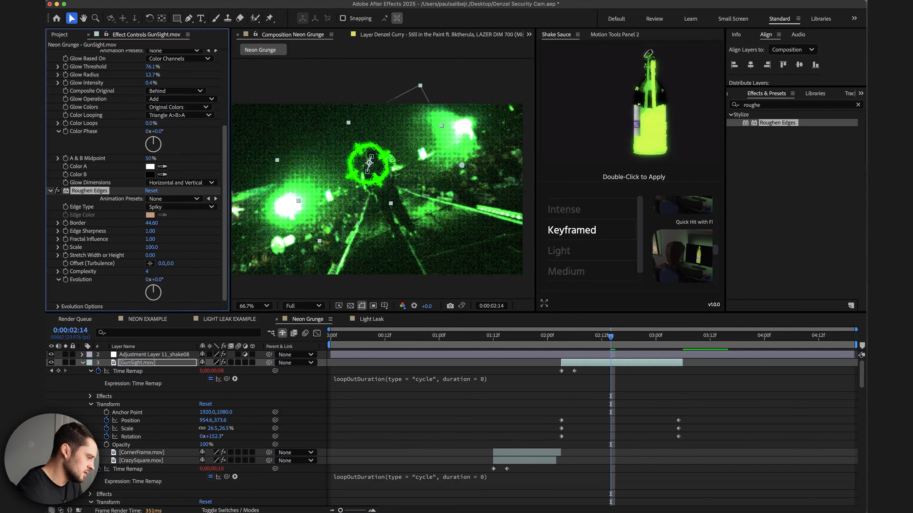
Play back the gun sight animation from the layer's in point.
{"action": "key", "text": "i"}
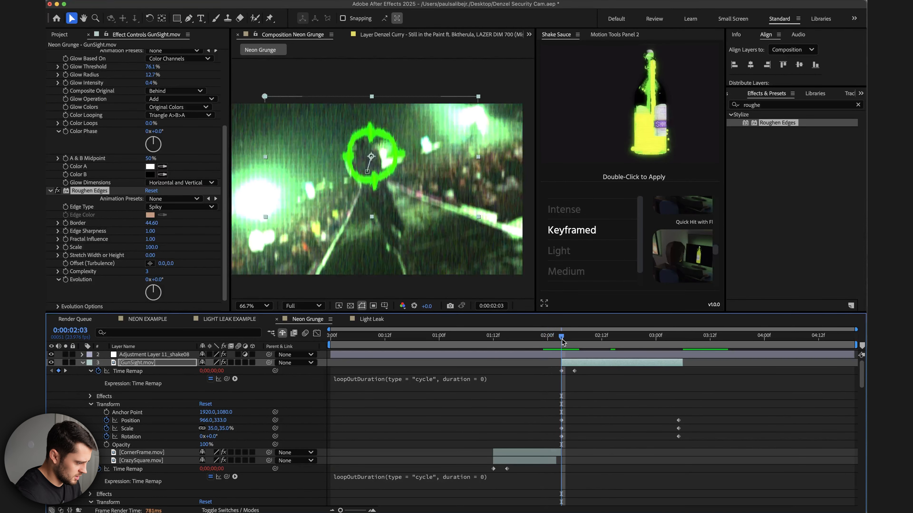
{"action": "key", "text": "space"}
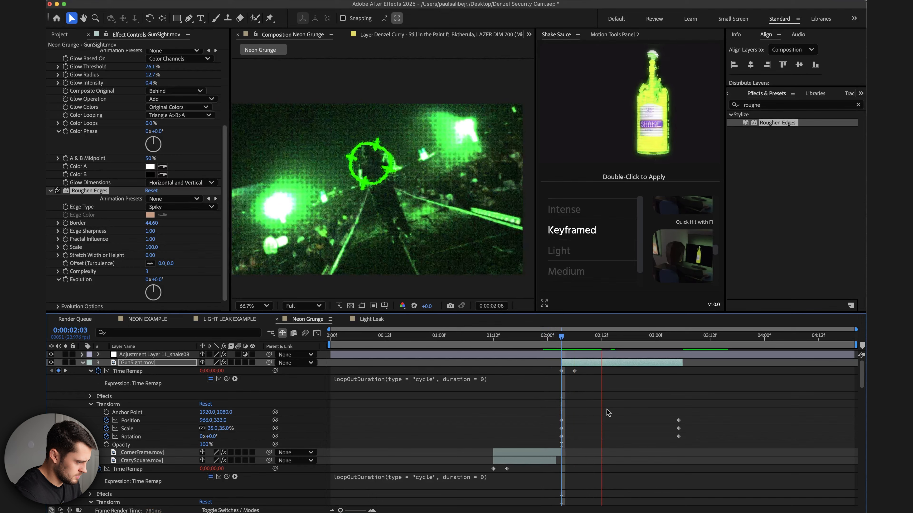
{"action": "left_click", "coordinate": [571, 341]}
{"action": "mouse_move", "coordinate": [570, 340]}
{"action": "left_mouse_down"}
{"action": "mouse_move", "coordinate": [642, 340]}
{"action": "mouse_move", "coordinate": [580, 340]}
{"action": "mouse_move", "coordinate": [586, 336]}
{"action": "left_mouse_up"}
{"action": "key", "text": "space"}
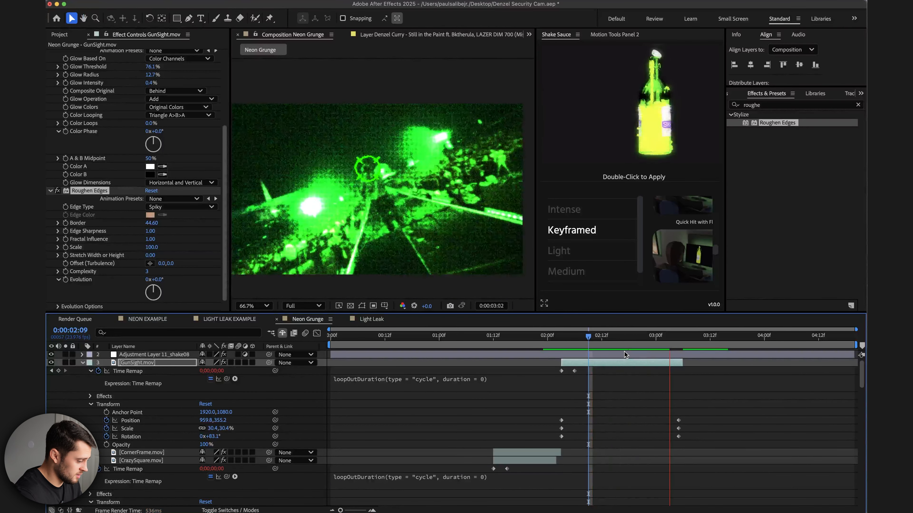
{"action": "left_click", "coordinate": [581, 334]}
{"action": "key", "text": "j"}
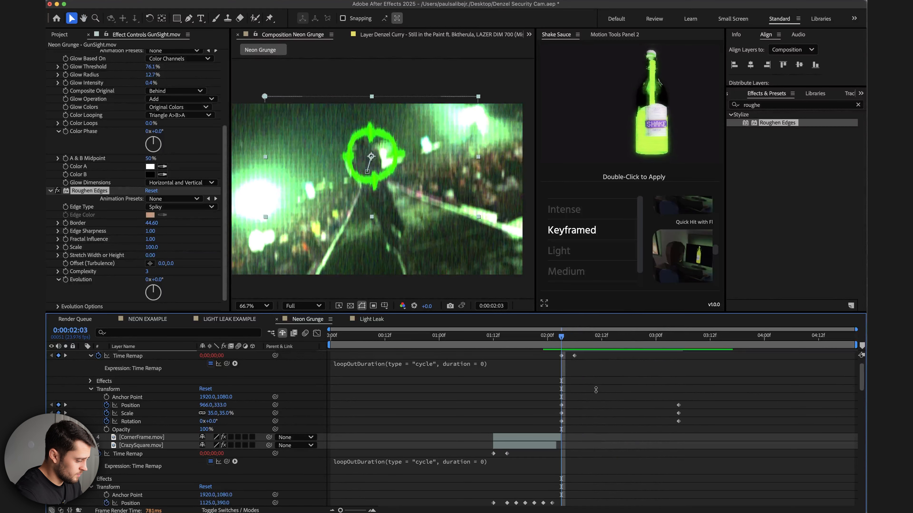
Browse the Frames & Backgrounds clips and add DashedFrame.mov to the composition at 2:03, above GunSight.
{"action": "left_click", "coordinate": [64, 34]}
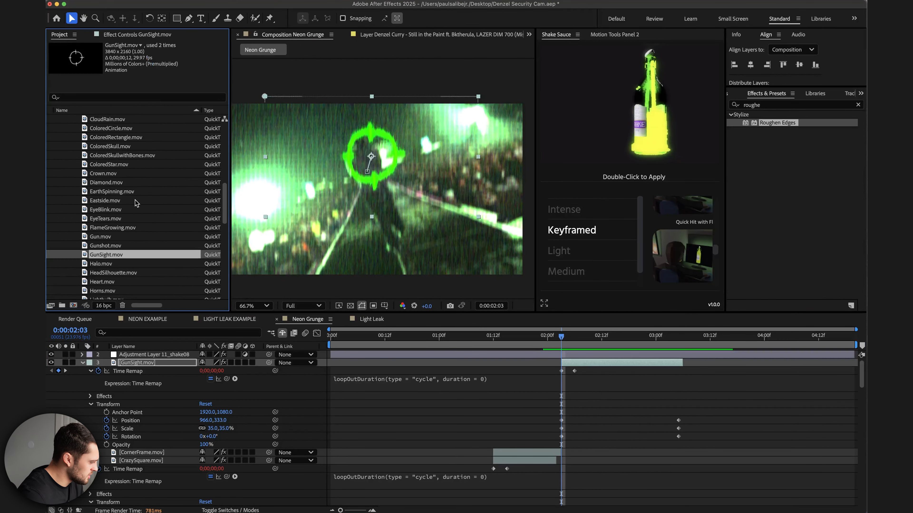
{"action": "scroll", "coordinate": [136, 203], "scroll_direction": "up", "scroll_amount": 10}
{"action": "left_click", "coordinate": [67, 182]}
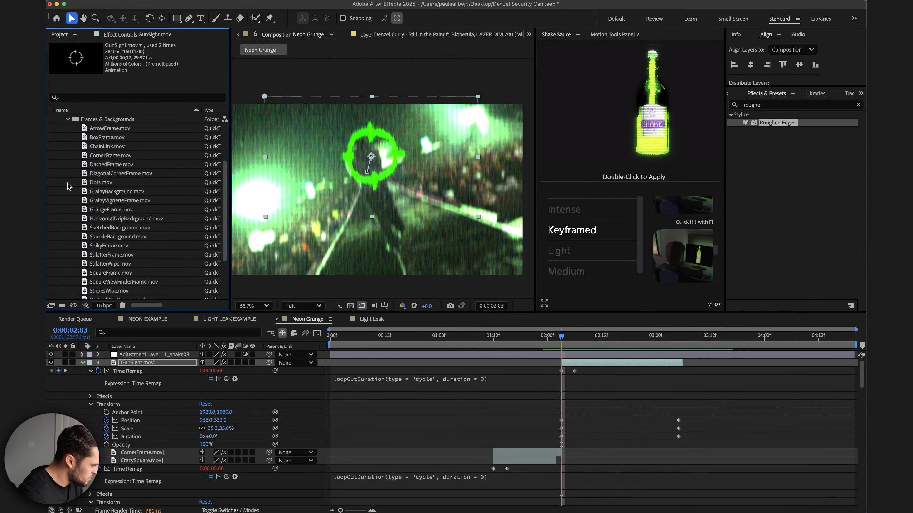
{"action": "scroll", "coordinate": [129, 216], "scroll_direction": "down", "scroll_amount": 5}
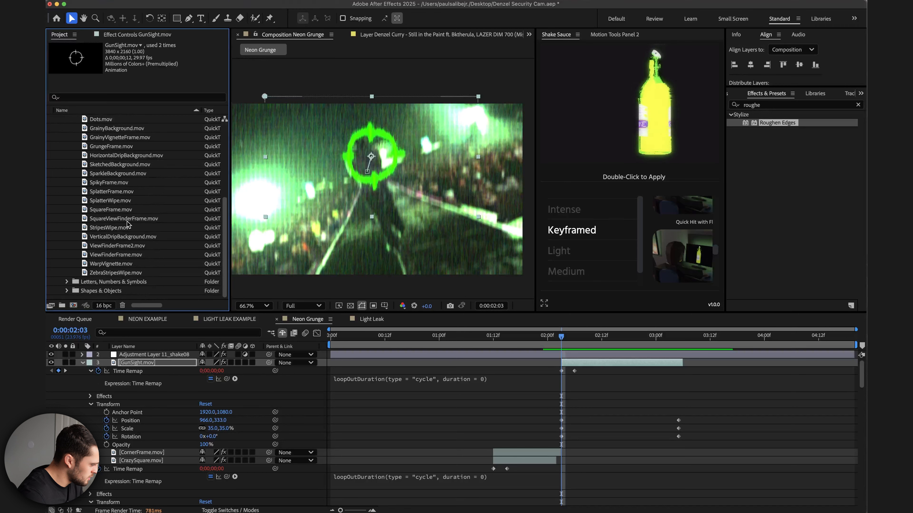
{"action": "left_click", "coordinate": [110, 184]}
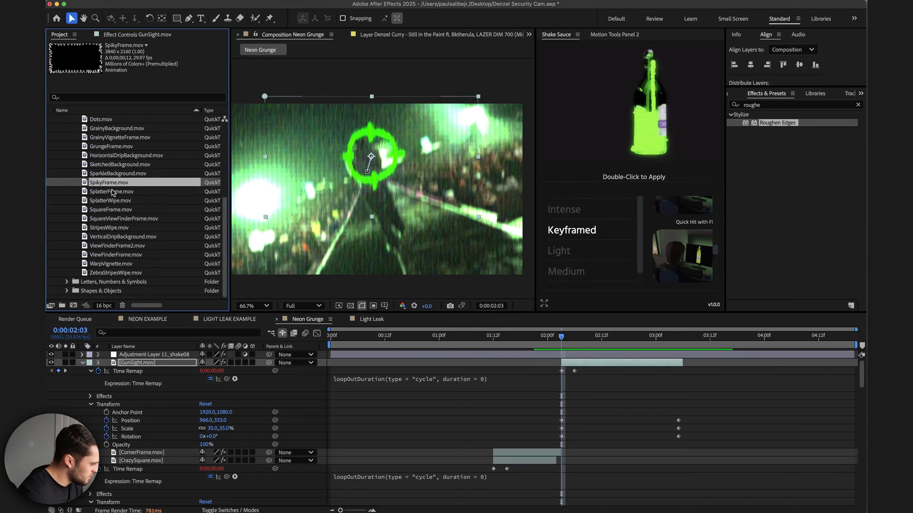
{"action": "left_click", "coordinate": [113, 192]}
{"action": "left_click", "coordinate": [113, 202]}
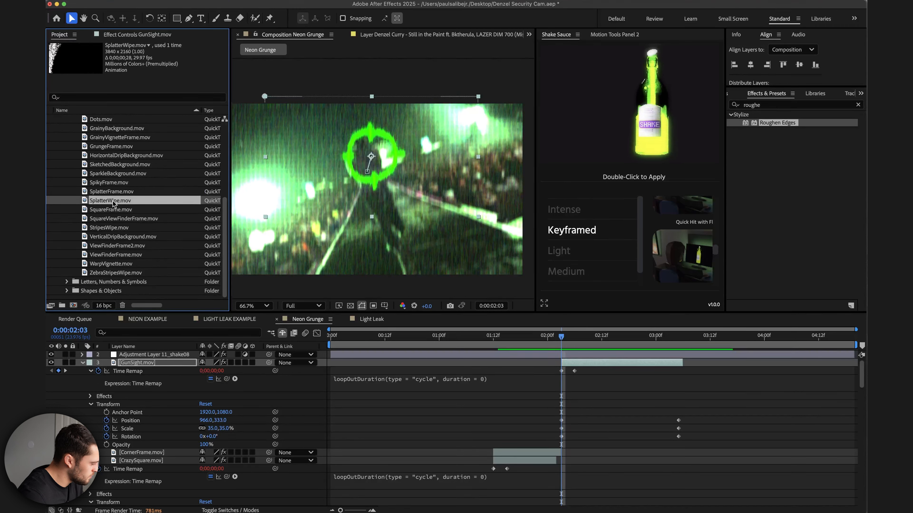
{"action": "scroll", "coordinate": [119, 227], "scroll_direction": "up", "scroll_amount": 5}
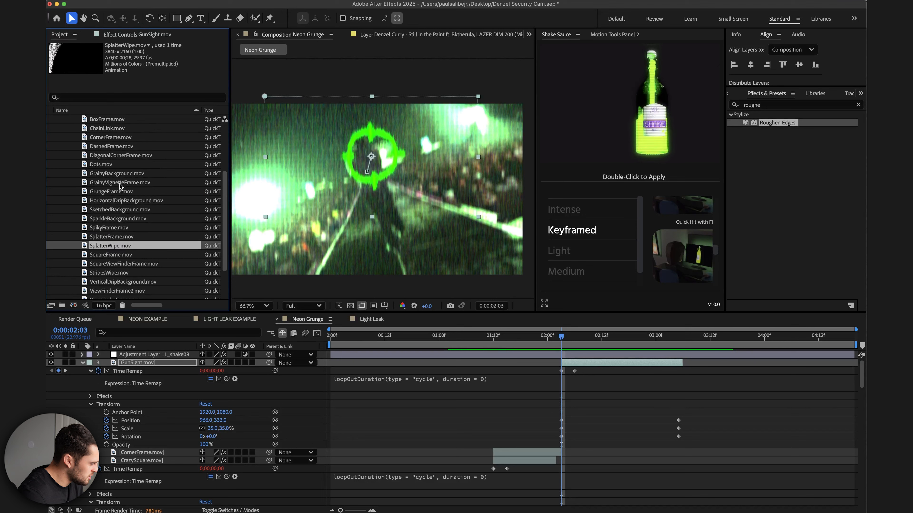
{"action": "left_click", "coordinate": [113, 148]}
{"action": "left_click_drag", "start_coordinate": [110, 149], "coordinate": [575, 364]}
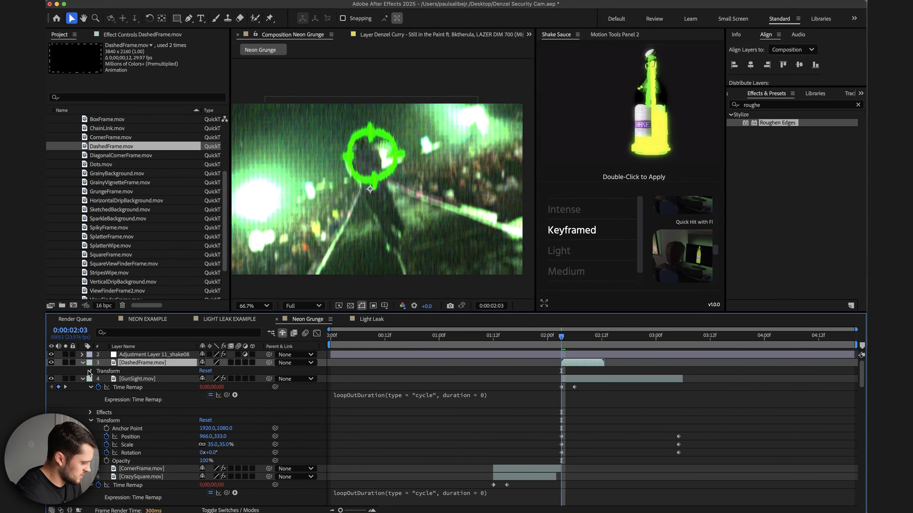
Set the DashedFrame layer's scale to 50%.
{"action": "left_click", "coordinate": [89, 371]}
{"action": "left_click", "coordinate": [230, 395]}
{"action": "type", "text": "50"}
{"action": "key", "text": "Return"}
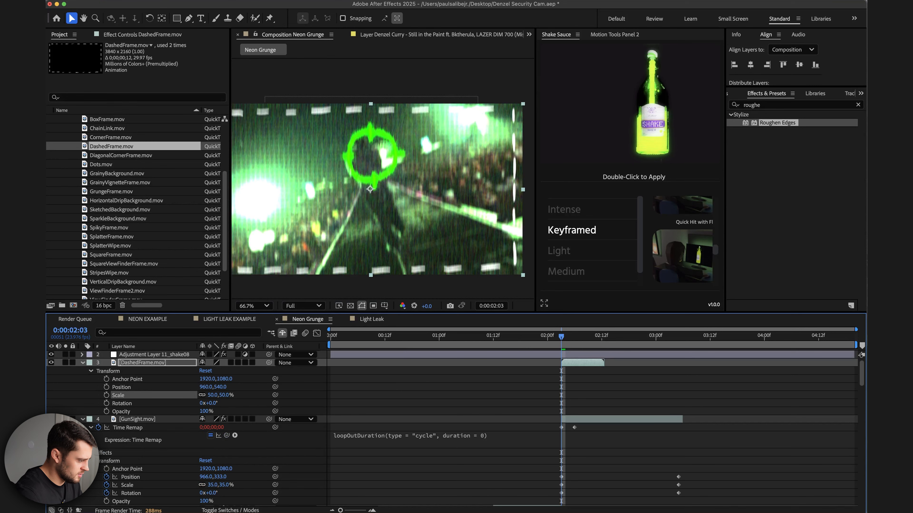
Copy GunSight's Change to Color, Glow and Roughen Edges effects onto the DashedFrame layer.
{"action": "left_click_drag", "start_coordinate": [556, 343], "coordinate": [590, 340]}
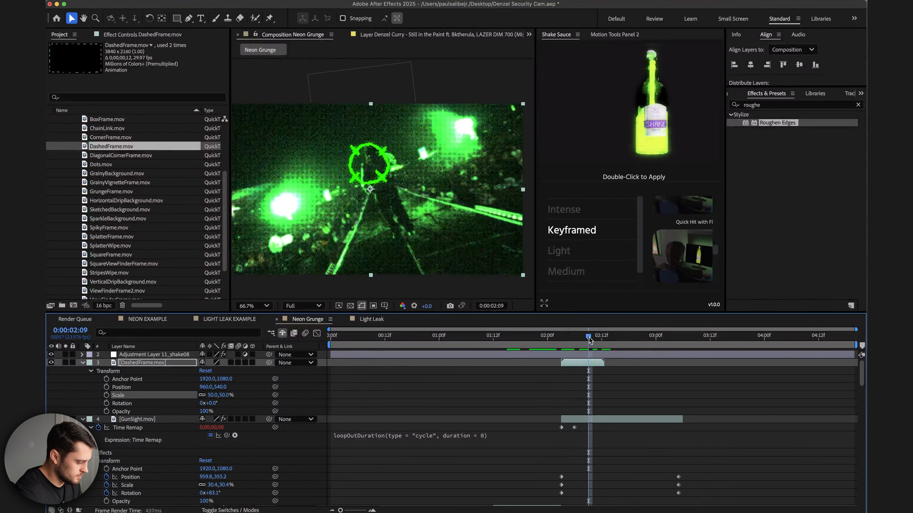
{"action": "left_click", "coordinate": [577, 419]}
{"action": "left_click", "coordinate": [136, 34]}
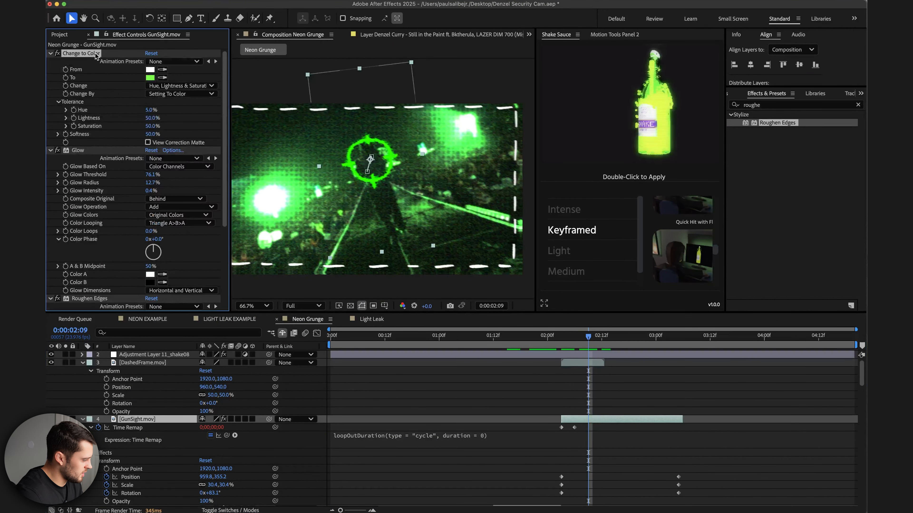
{"action": "left_click_drag", "start_coordinate": [92, 300], "coordinate": [588, 369]}
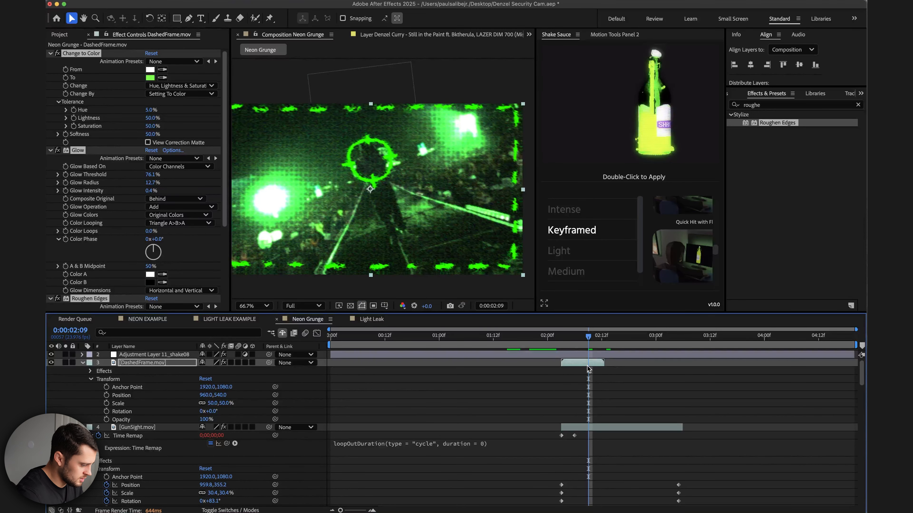
Reduce the Roughen Edges border on the DashedFrame layer to 22.90.
{"action": "scroll", "coordinate": [203, 254], "scroll_direction": "down", "scroll_amount": 6}
{"action": "left_click", "coordinate": [148, 272]}
{"action": "key", "text": "Return"}
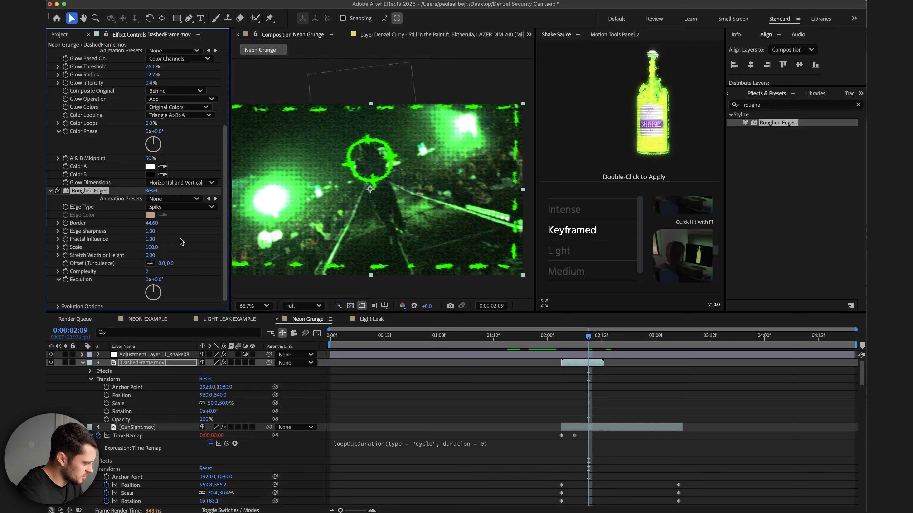
{"action": "left_click_drag", "start_coordinate": [154, 223], "coordinate": [144, 223]}
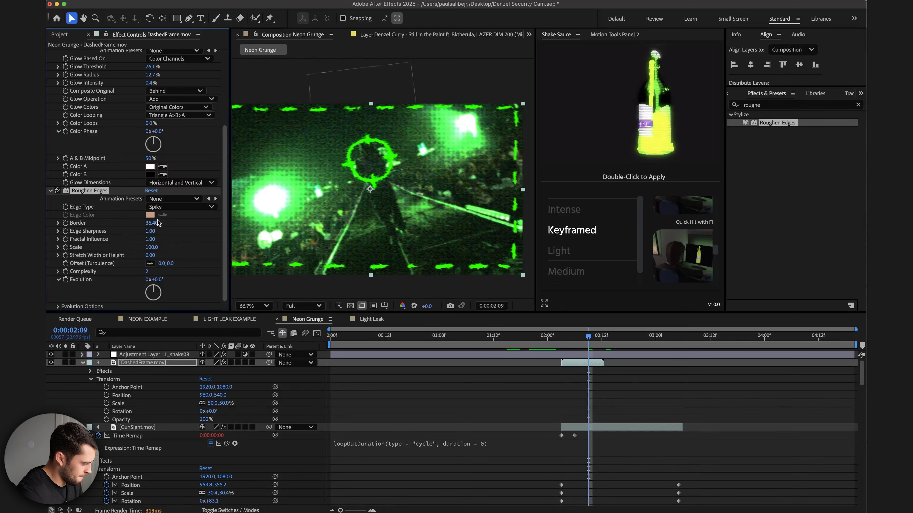
{"action": "left_click_drag", "start_coordinate": [151, 223], "coordinate": [148, 223]}
Enable time remapping on the DashedFrame layer, pull its end keyframe earlier, and loop it with a loopOutDuration cycle expression.
{"action": "right_click", "coordinate": [602, 357]}
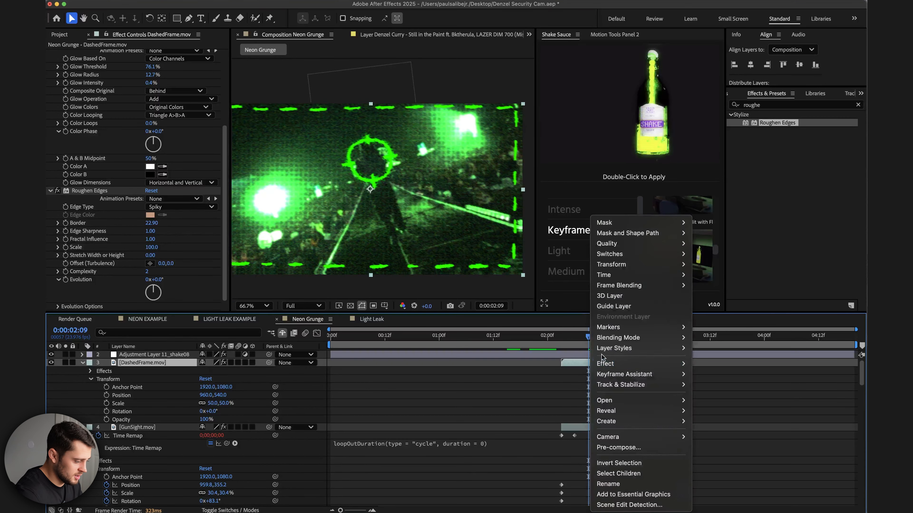
{"action": "mouse_move", "coordinate": [610, 275]}
{"action": "left_click", "coordinate": [722, 275]}
{"action": "left_click_drag", "start_coordinate": [604, 371], "coordinate": [574, 371]}
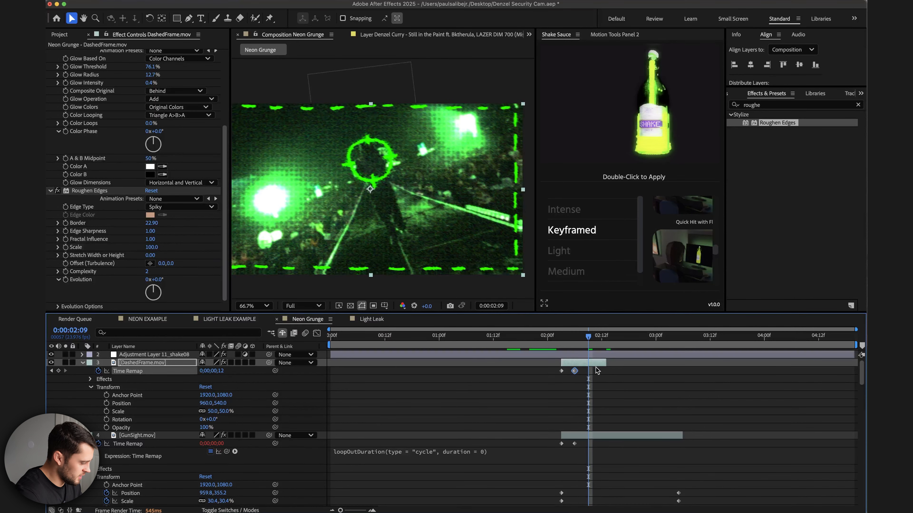
{"action": "left_click", "coordinate": [101, 372], "text": "alt"}
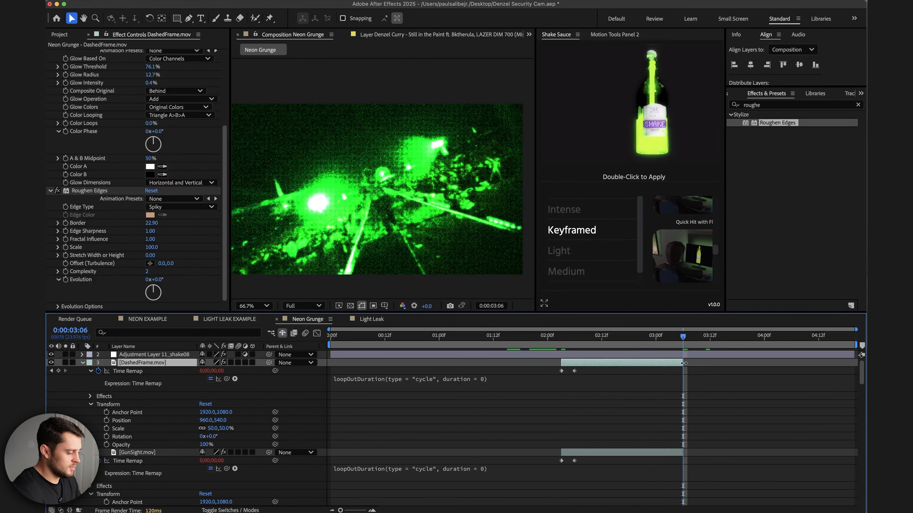
Scrub the timeline around 2:03 to preview the looping dashed frame animation.
{"action": "left_click", "coordinate": [566, 338]}
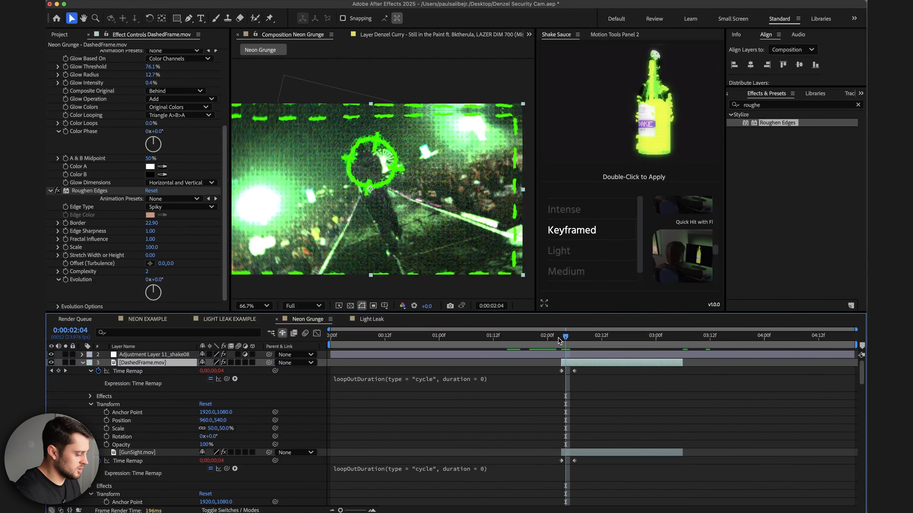
{"action": "left_click", "coordinate": [570, 340]}
{"action": "left_click_drag", "start_coordinate": [570, 340], "coordinate": [588, 339]}
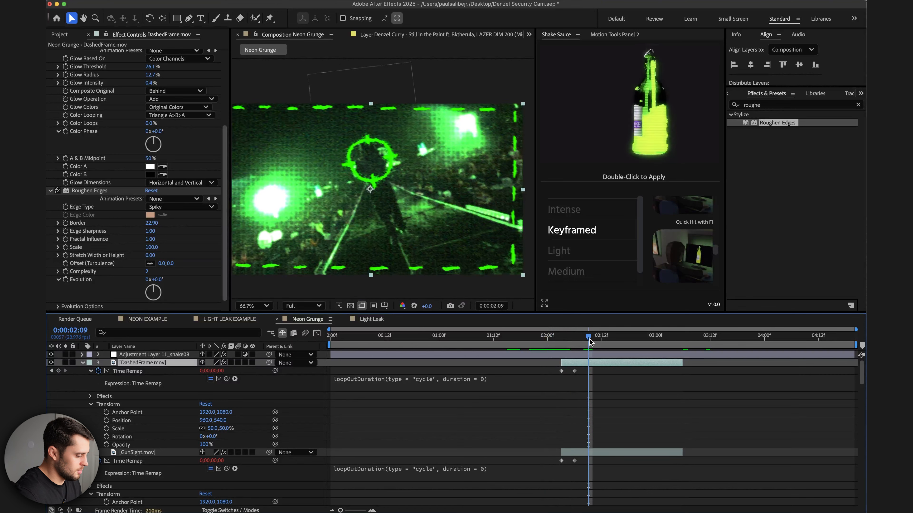
{"action": "left_click", "coordinate": [65, 35]}
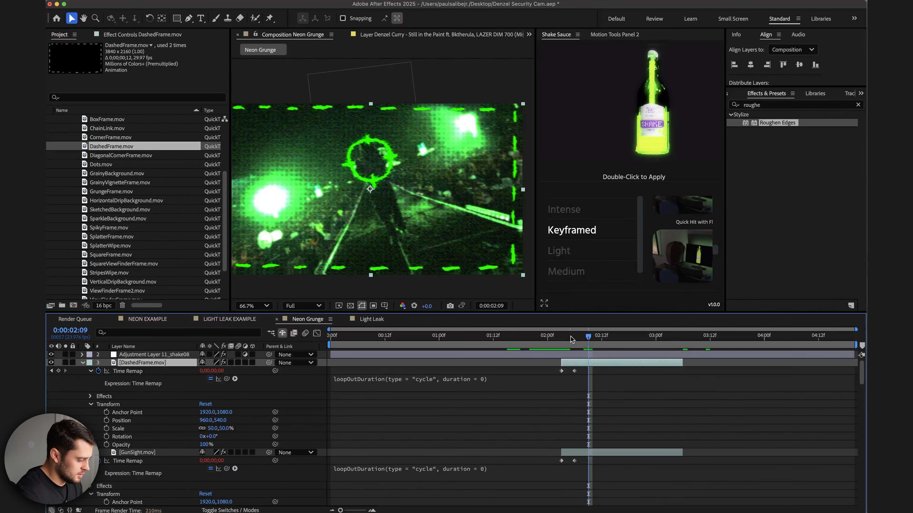
{"action": "left_click", "coordinate": [562, 338]}
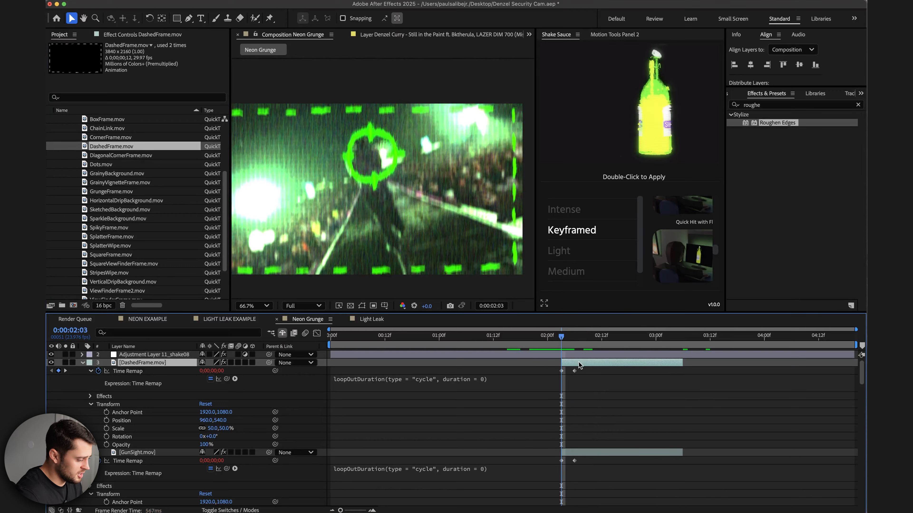